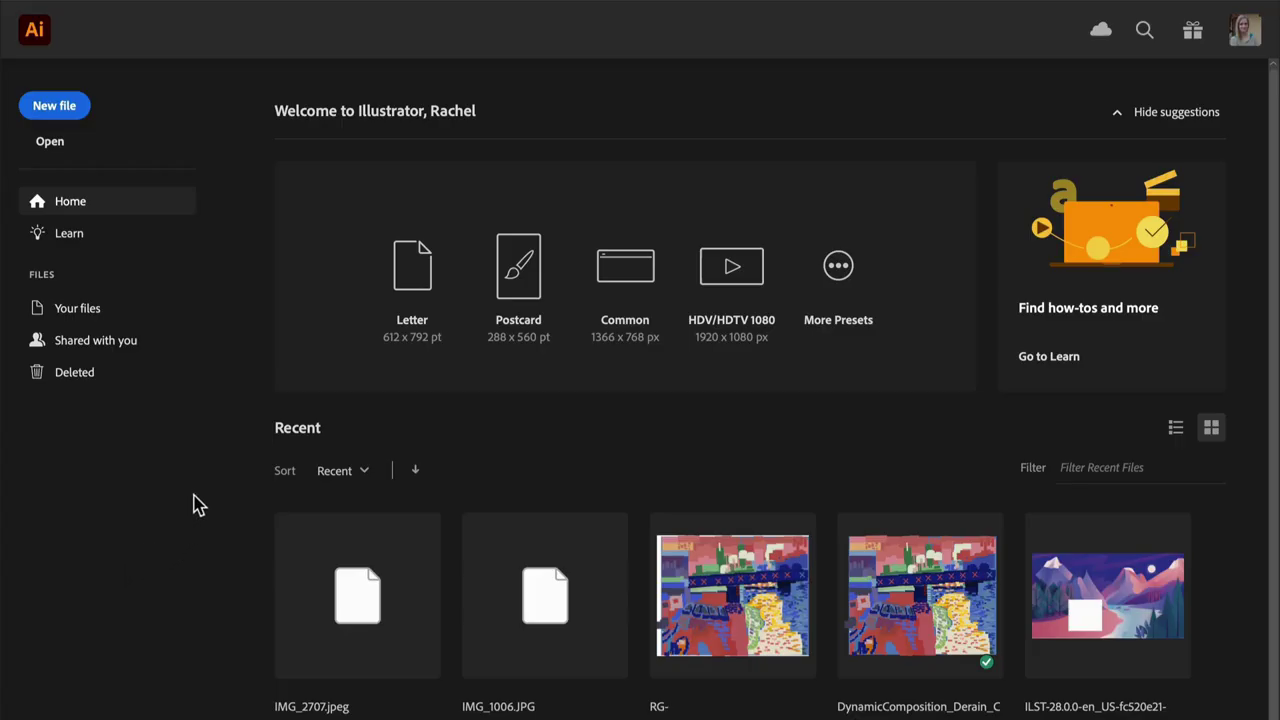
- Open the selfie IMG_2707.jpeg as a document
left_click(66, 150)
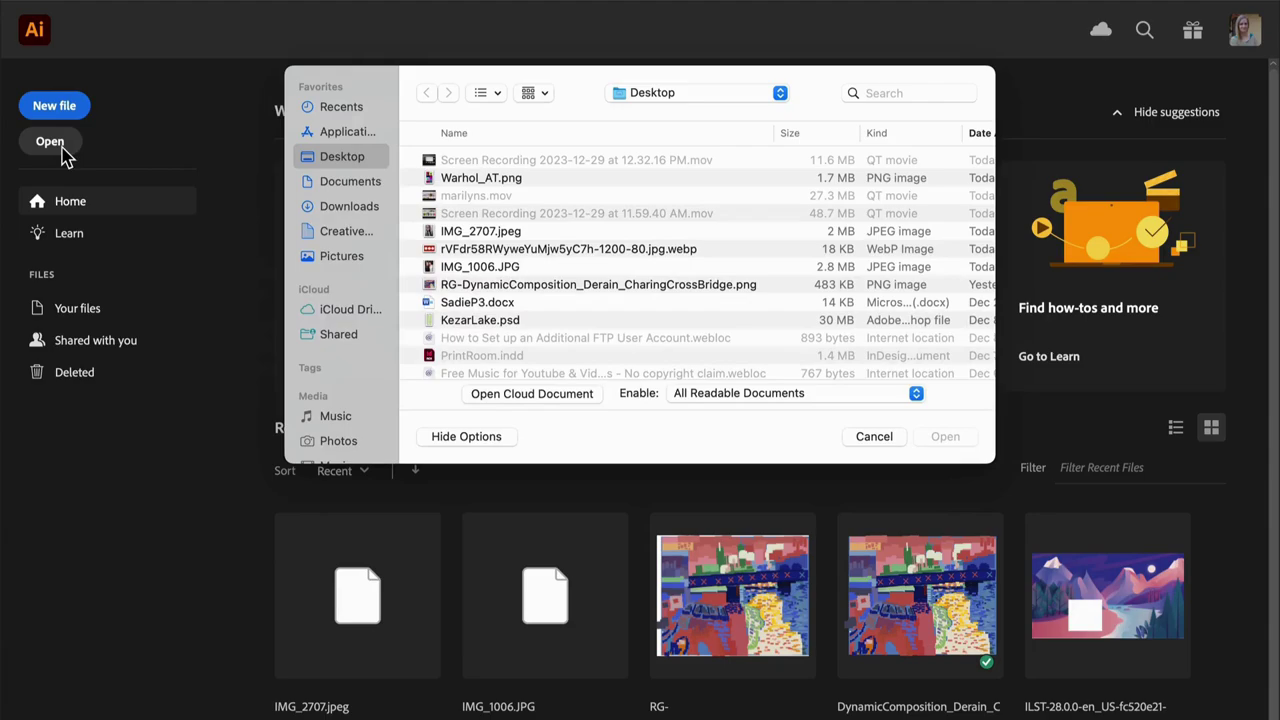
left_click(464, 232)
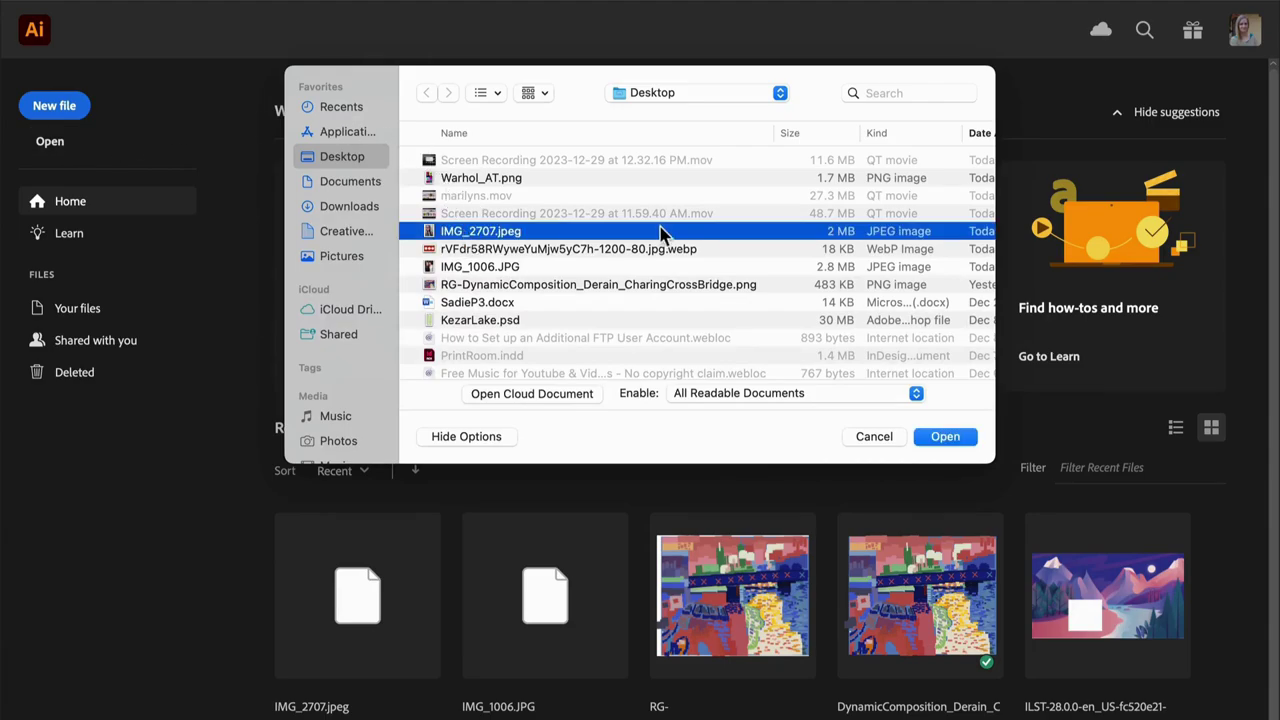
left_click(970, 440)
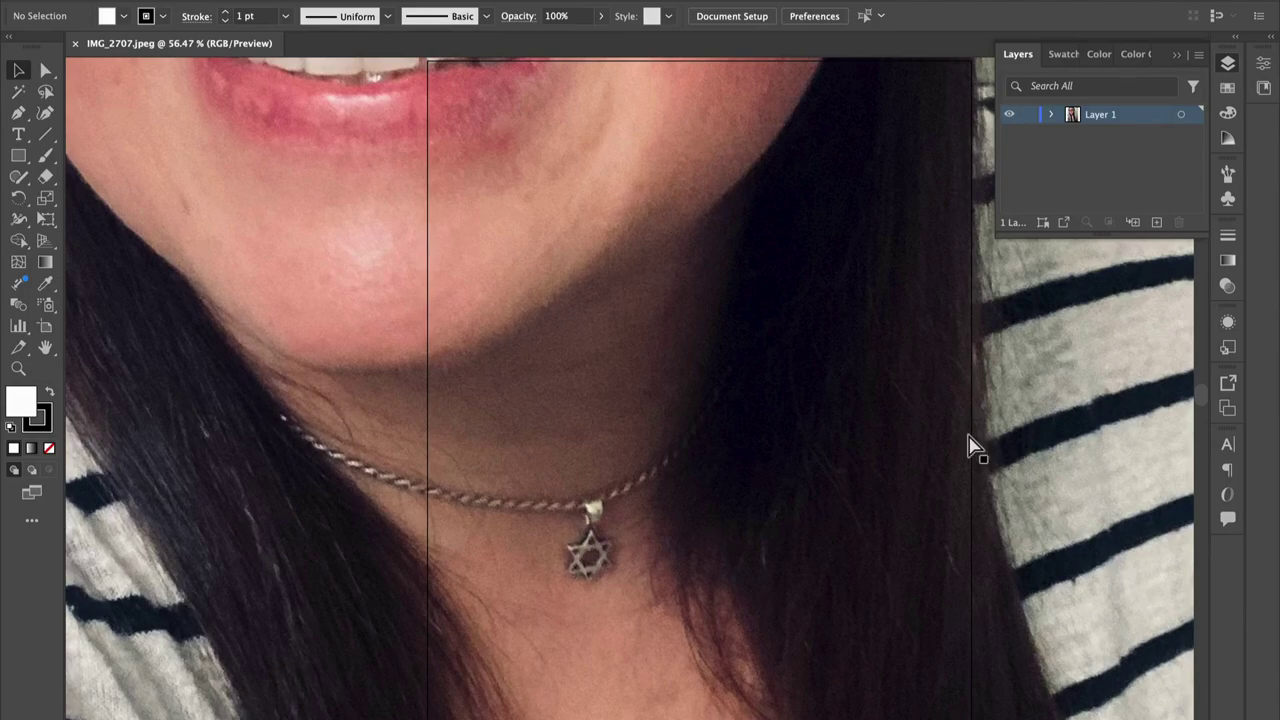
- Zoom out to fit the whole photo in view and turn on rulers
key("ctrl+minus")
key("ctrl+minus")
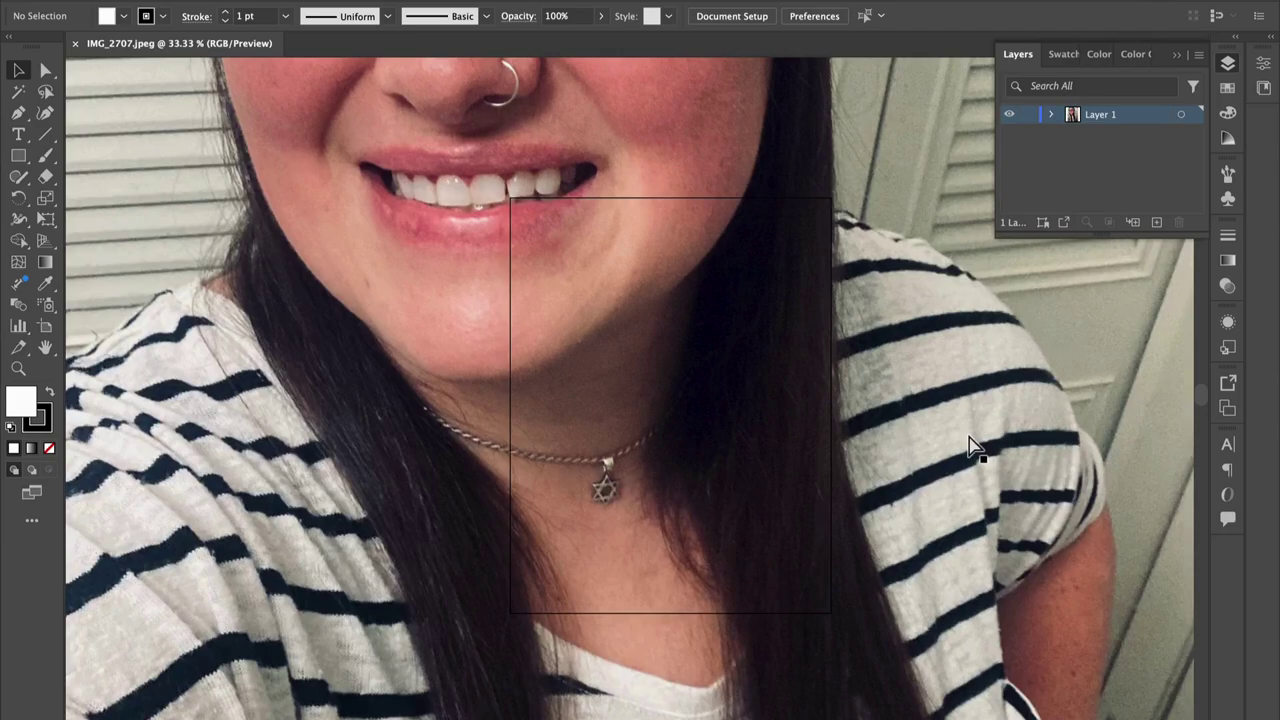
key("ctrl+minus")
key("ctrl+minus")
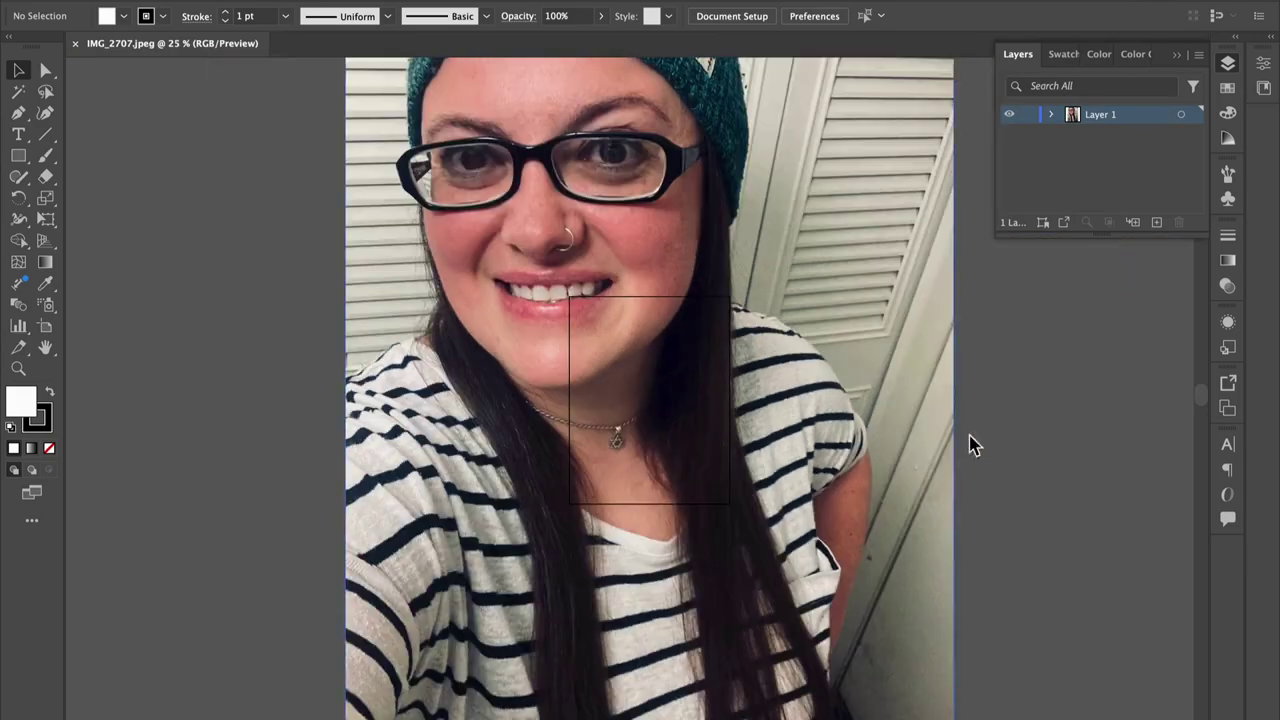
key("ctrl+minus")
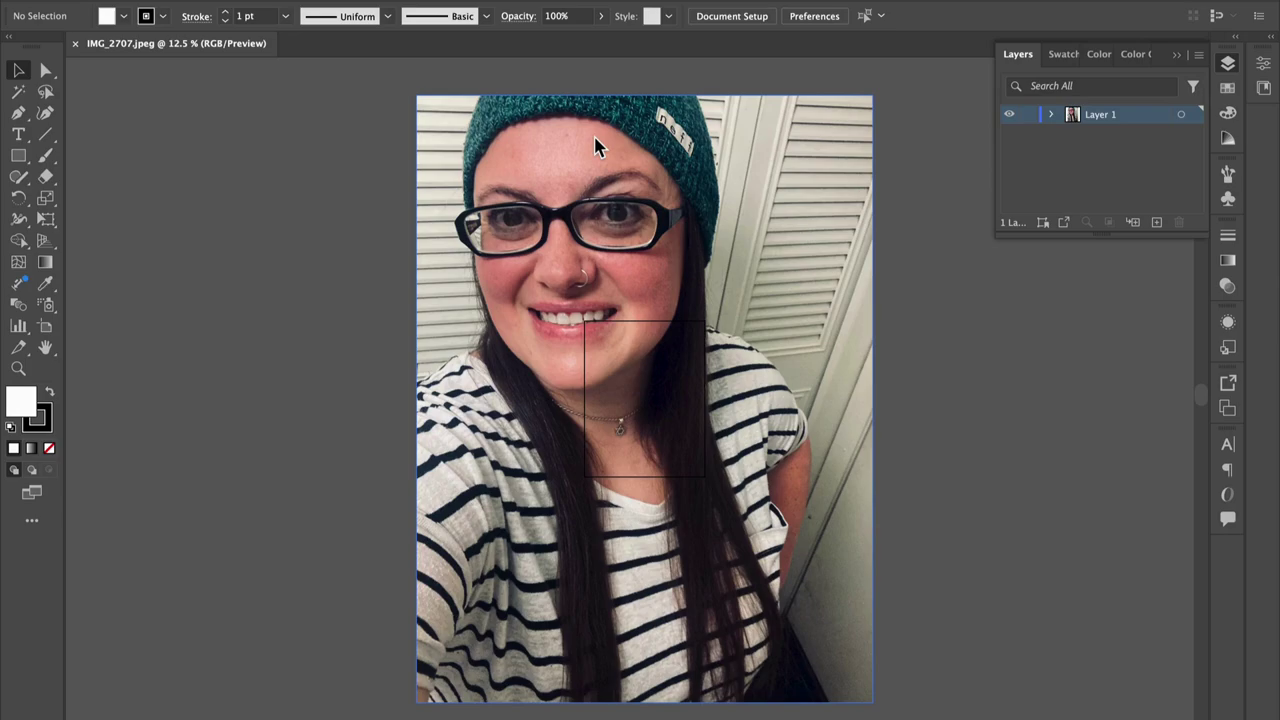
key("ctrl+r")
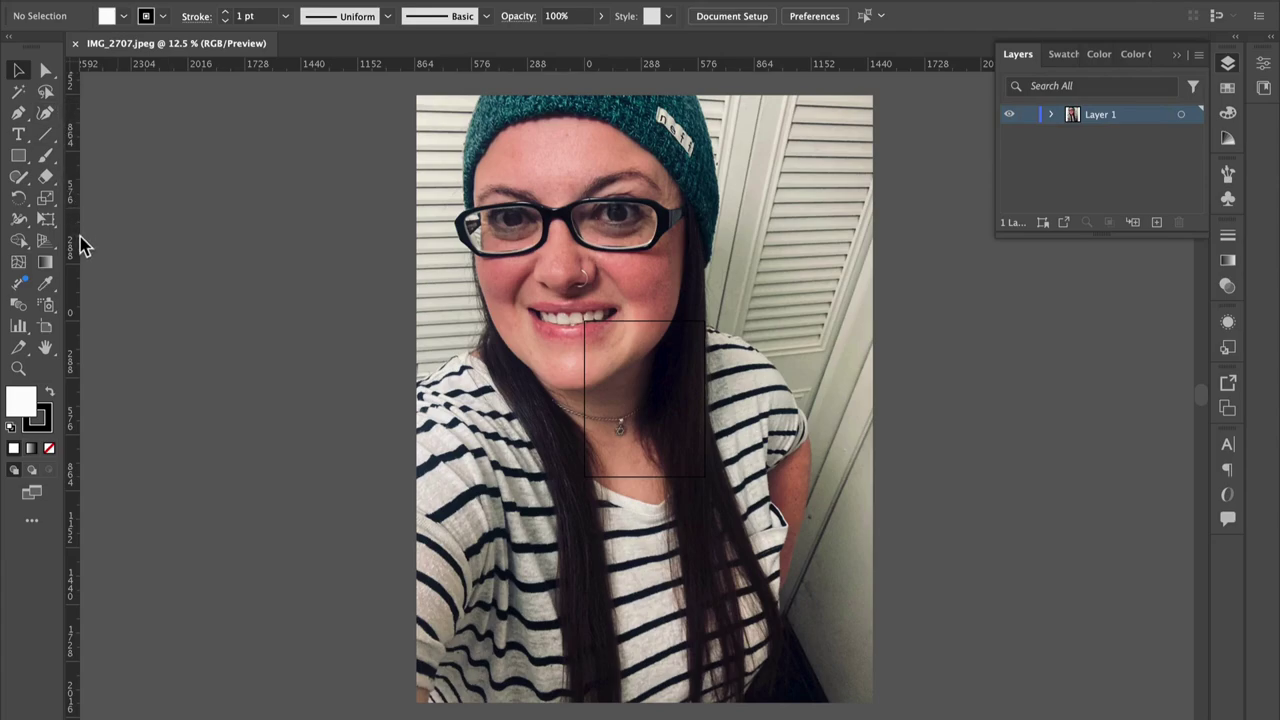
- Change the ruler units from points to inches
right_click(310, 72)
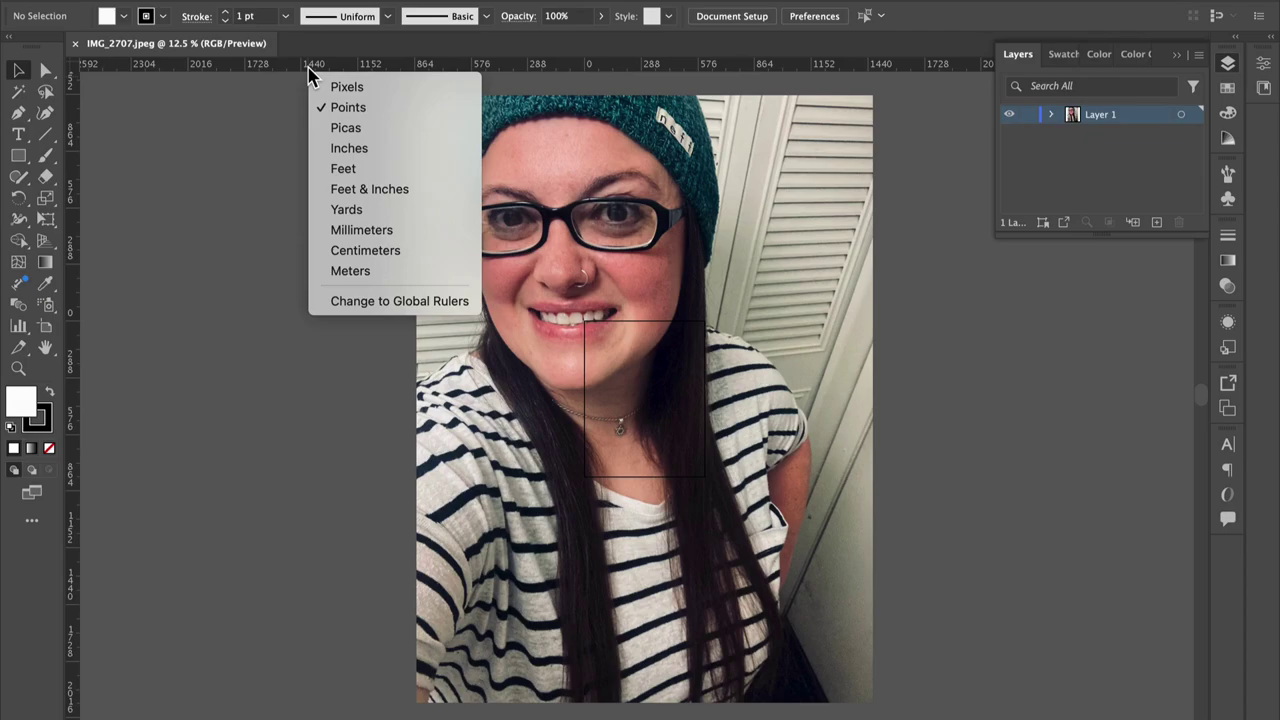
left_click(352, 148)
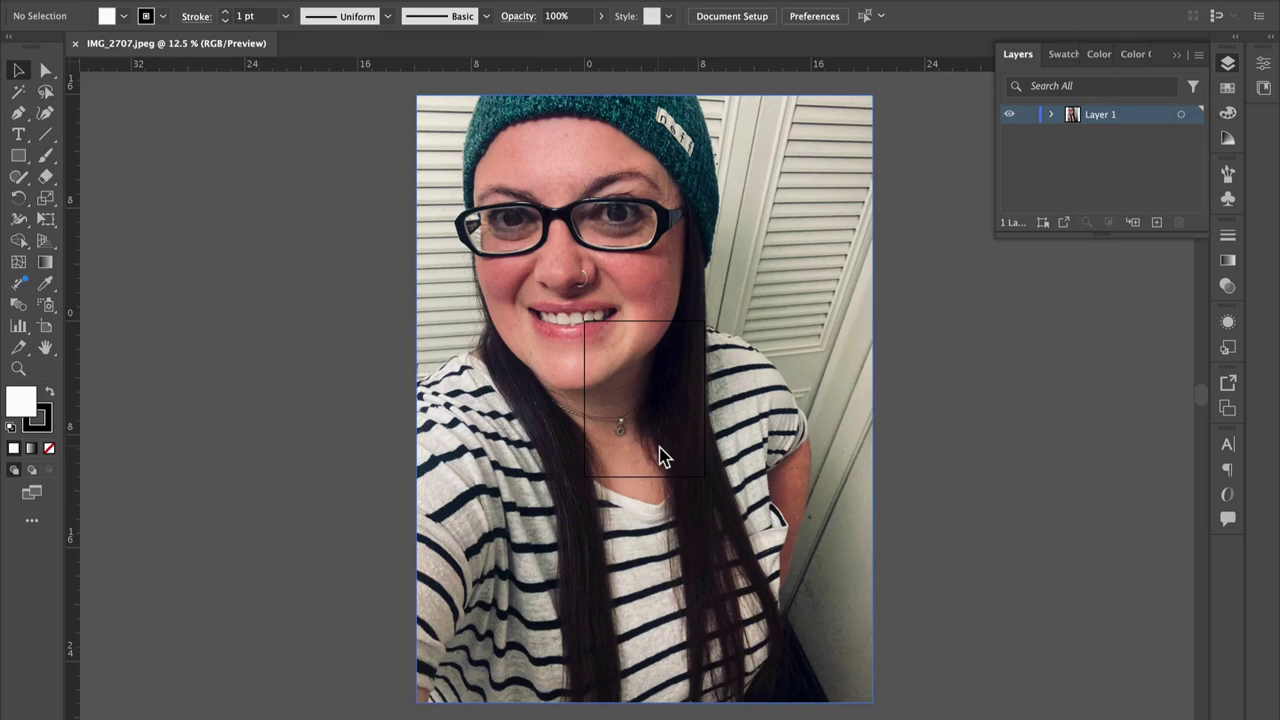
- Crop the photo to the head and shoulders, about 18.6 × 24.1 inches
left_click(641, 267)
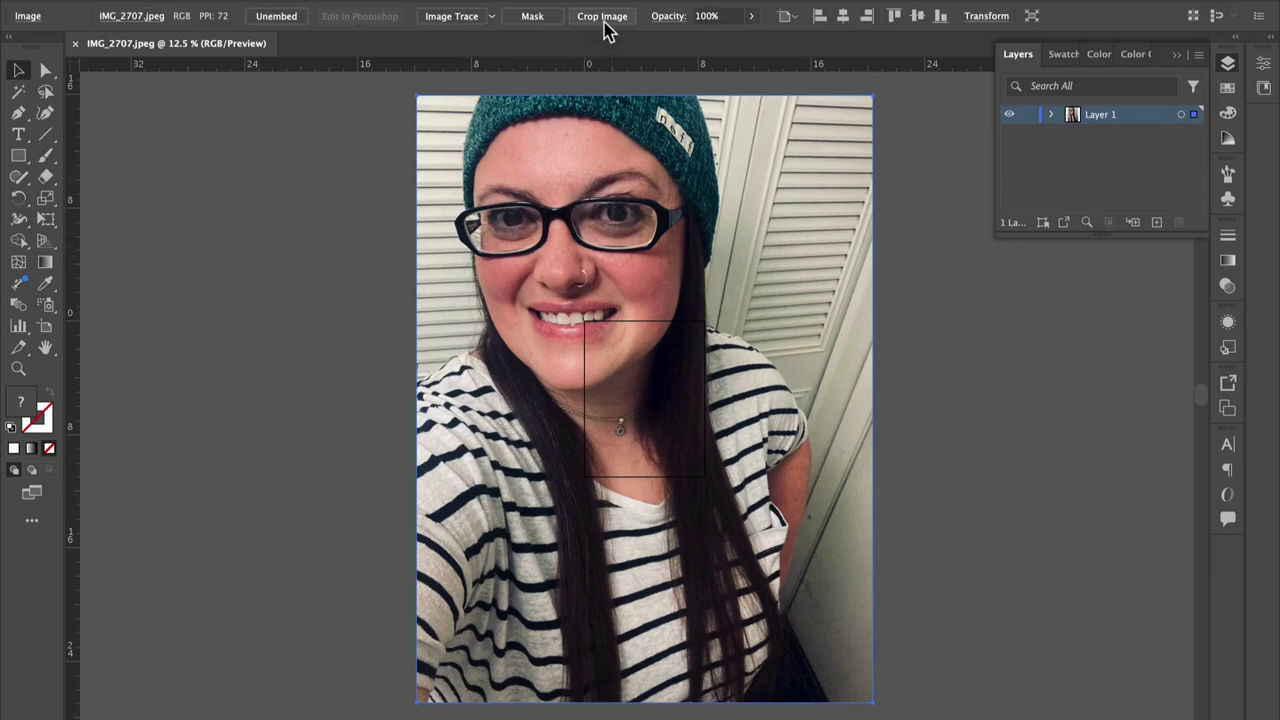
left_click(604, 22)
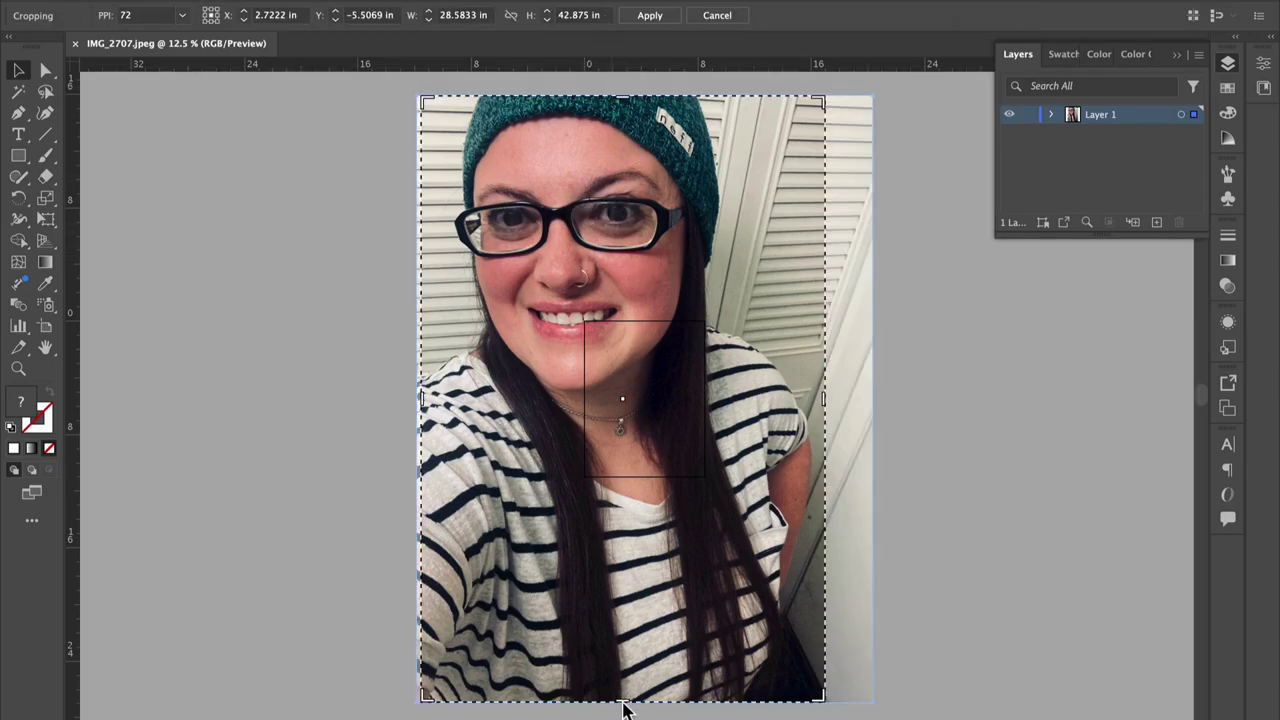
left_click_drag(622, 702, 622, 431)
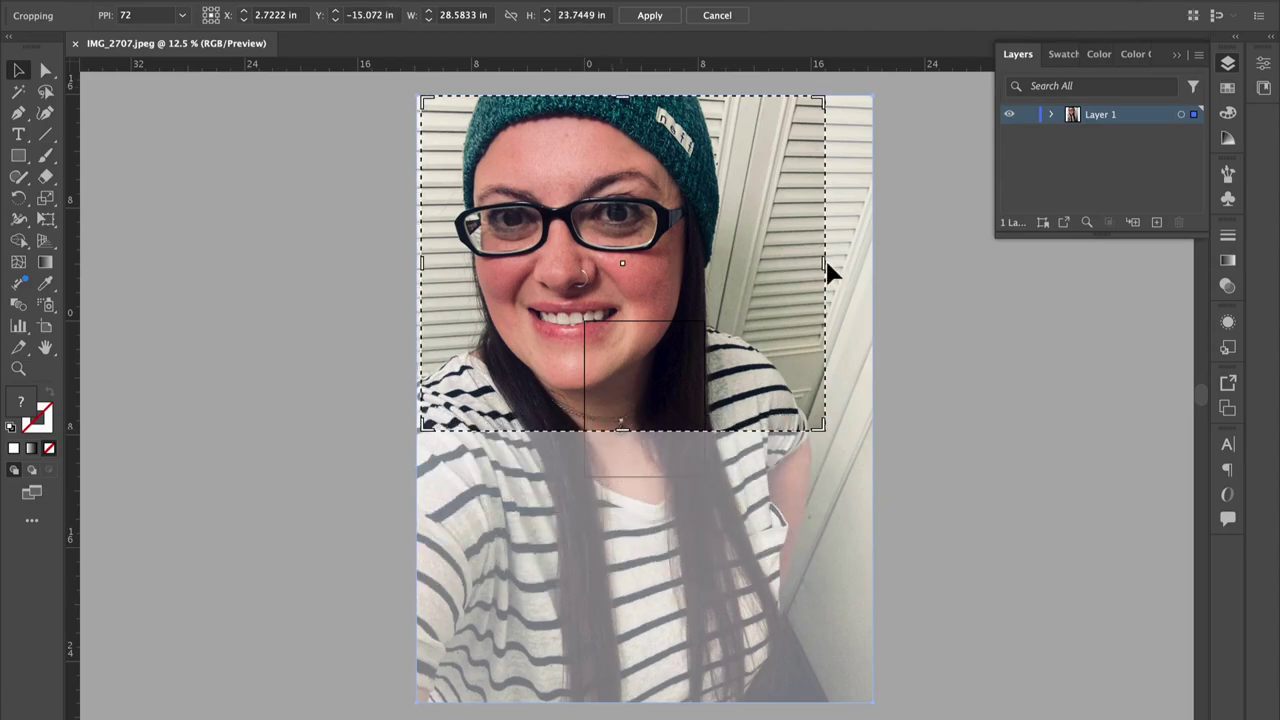
left_click_drag(825, 265, 704, 265)
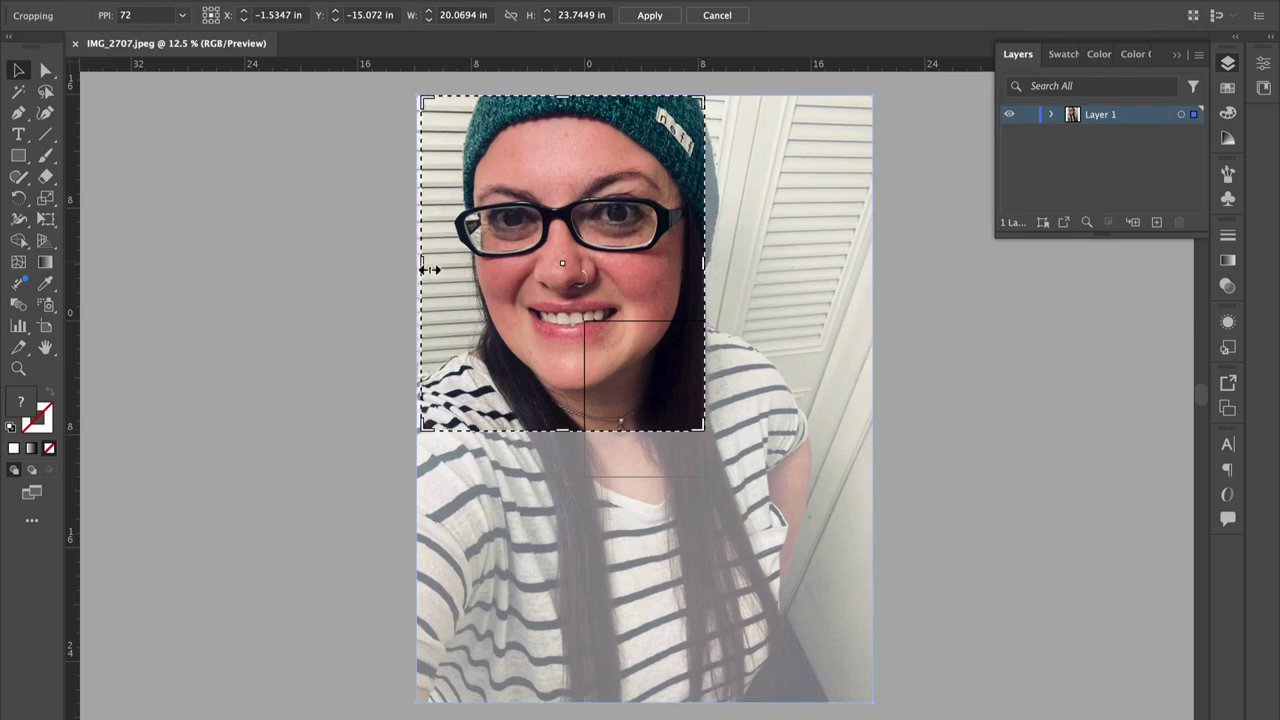
left_click_drag(420, 265, 443, 270)
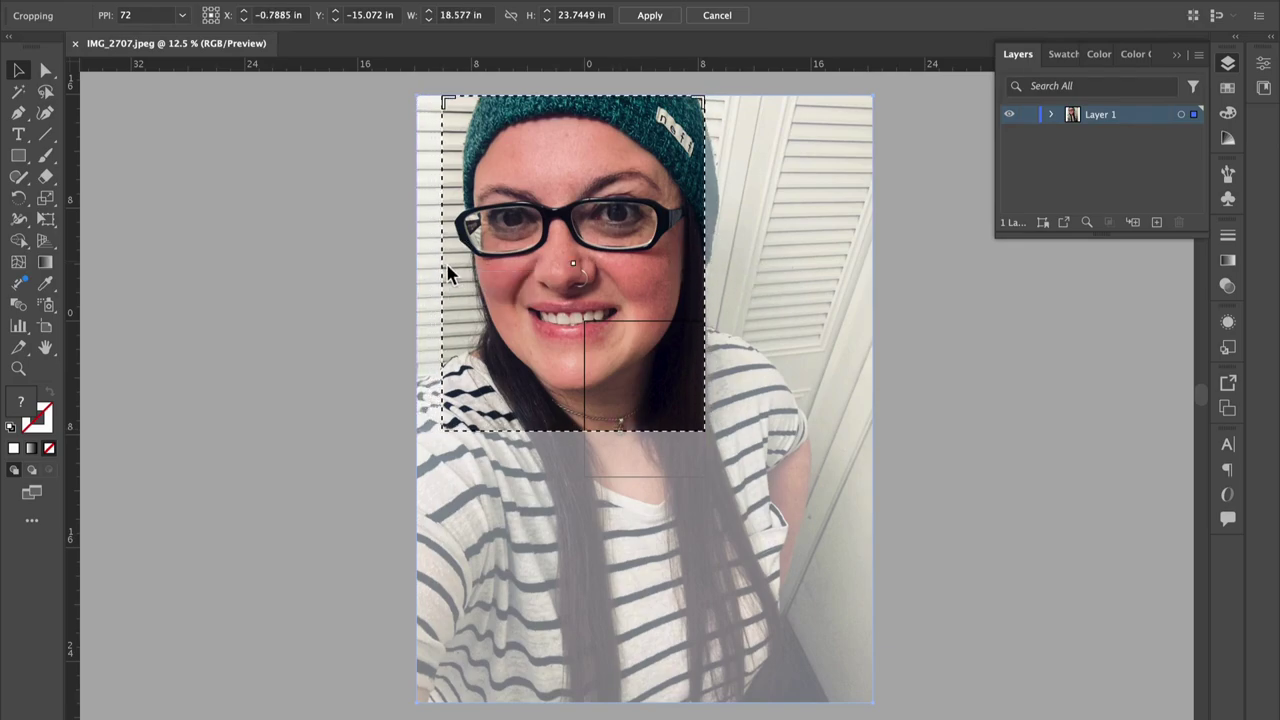
left_click_drag(578, 432, 578, 448)
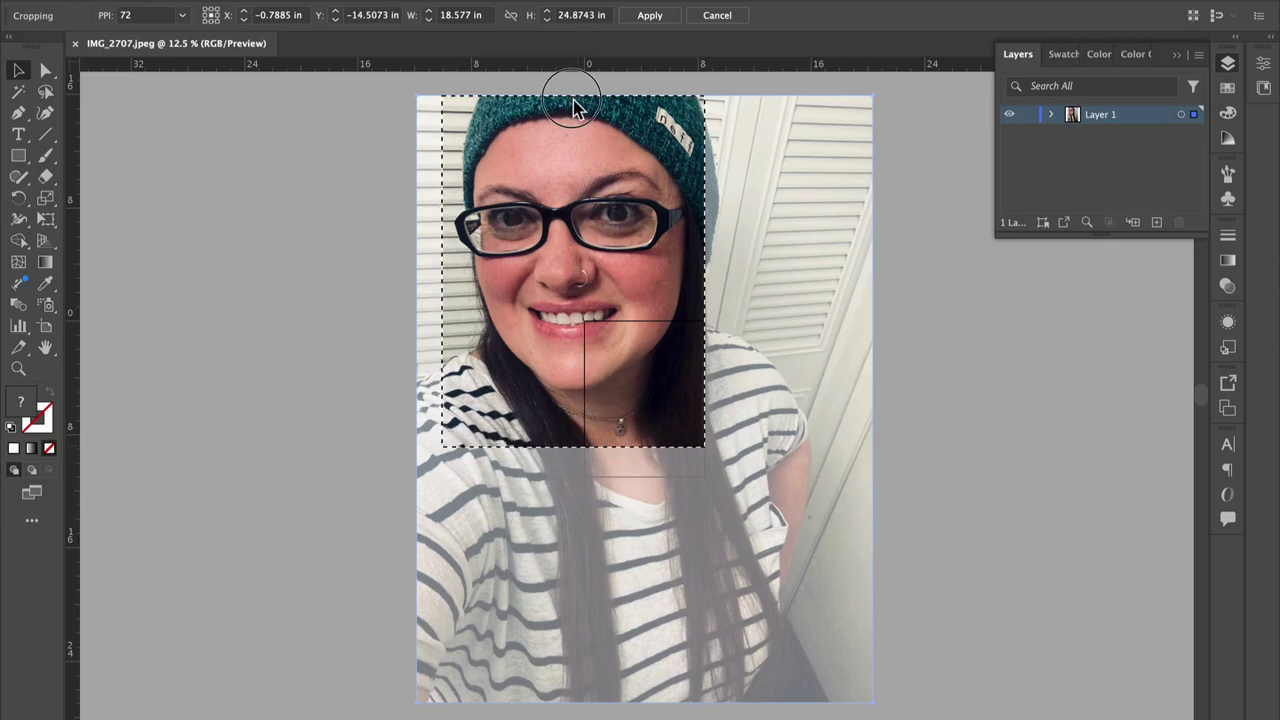
left_click_drag(578, 108, 576, 118)
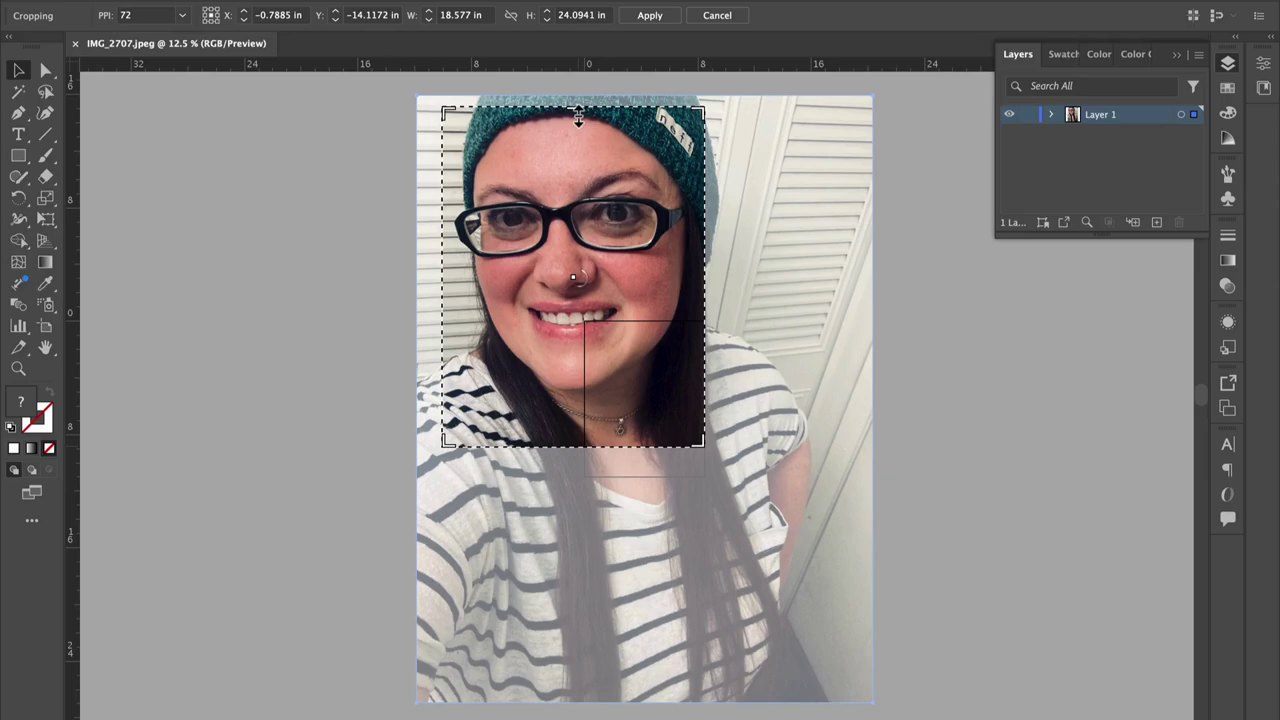
- Apply the crop and fit the artboard to the cropped photo, about 18.54 × 23.86 inches
left_click(650, 16)
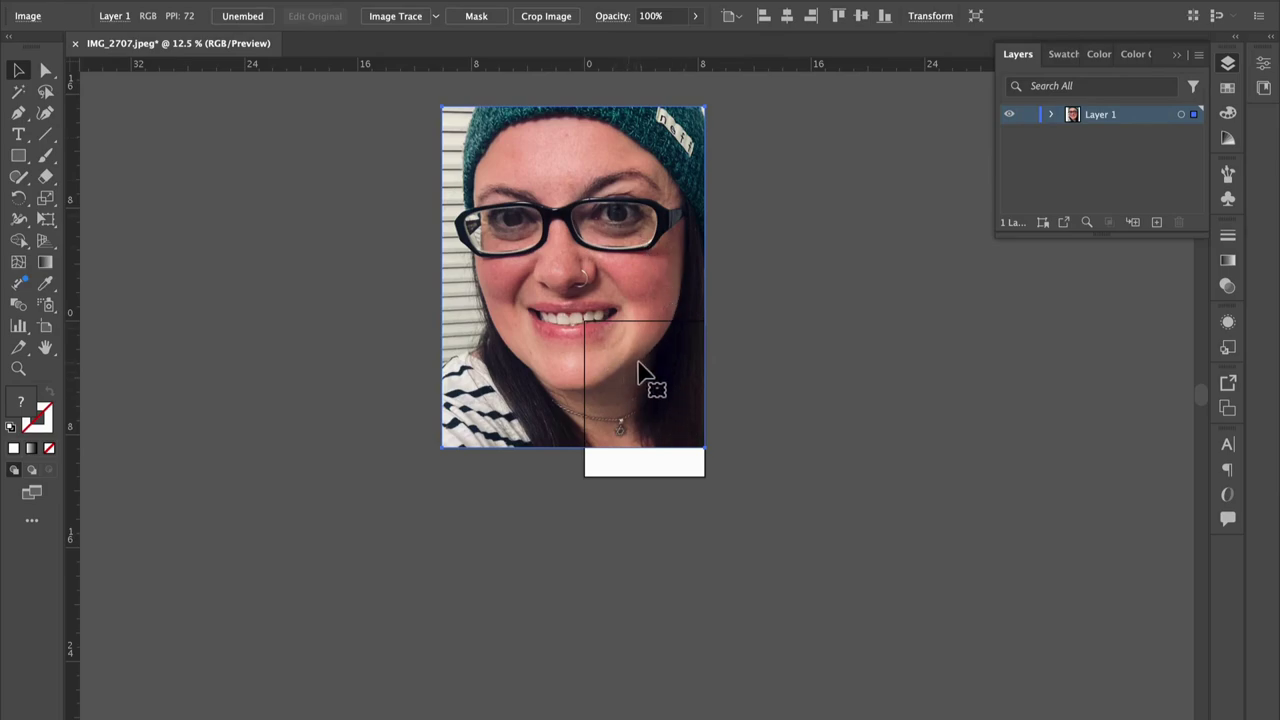
left_click(47, 328)
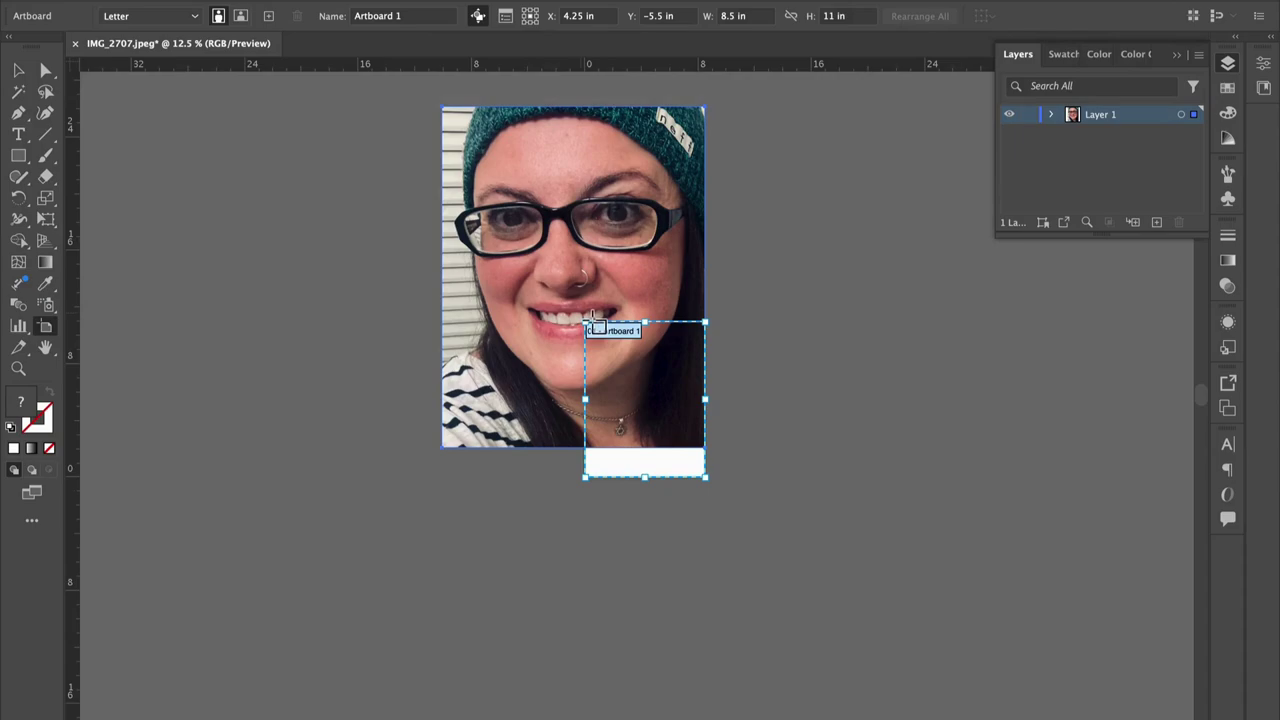
left_click_drag(589, 328, 452, 118)
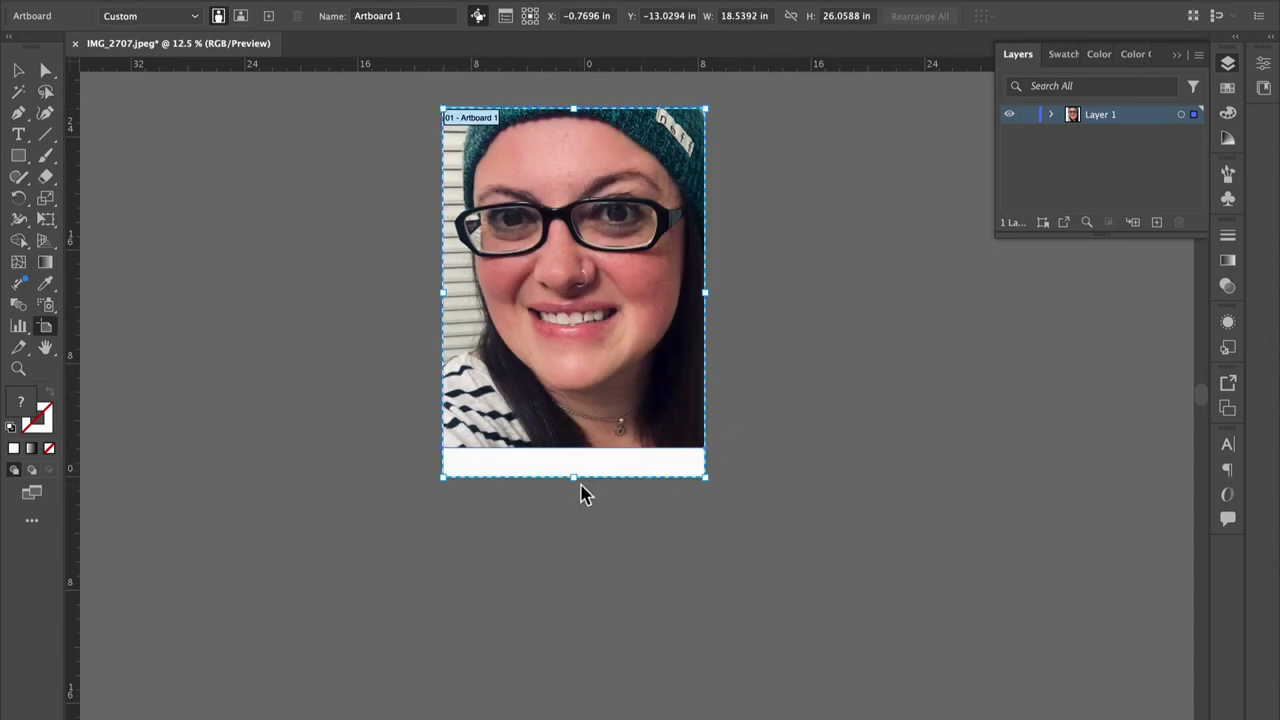
left_click_drag(577, 477, 573, 458)
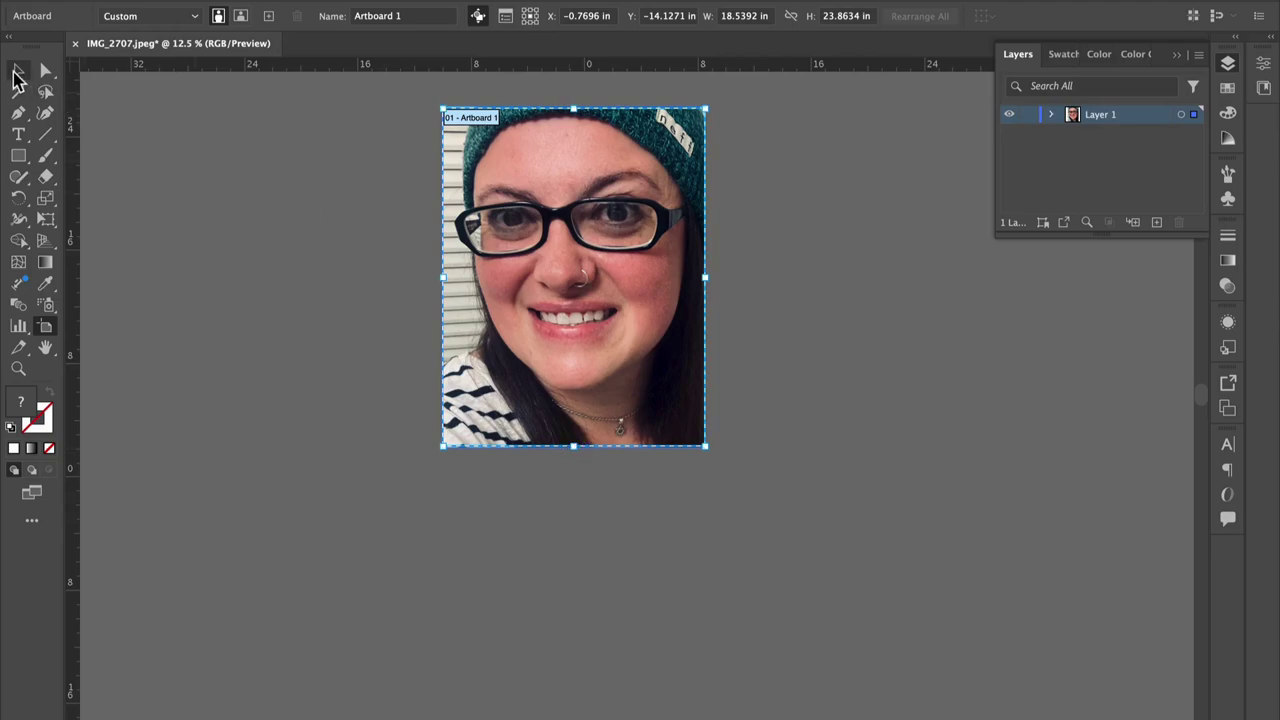
- Image Trace the cropped selfie with the 6 Colors preset, then zoom in
left_click(16, 72)
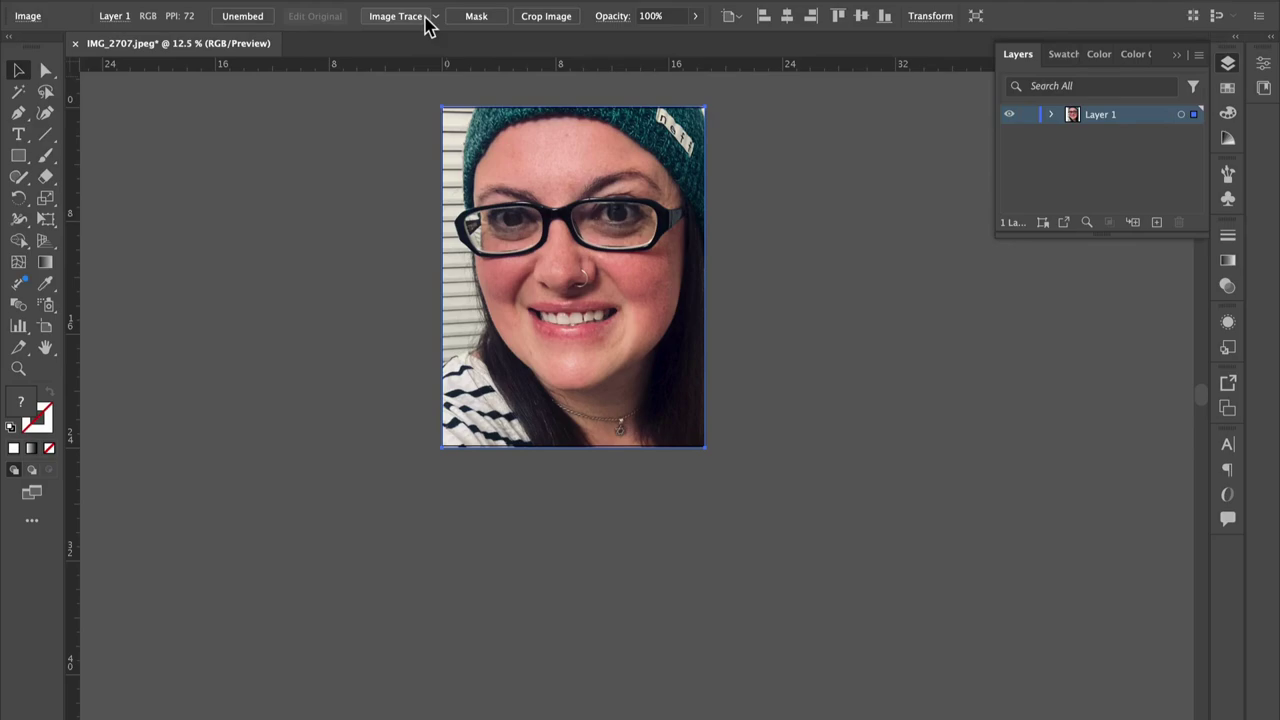
left_click(437, 18)
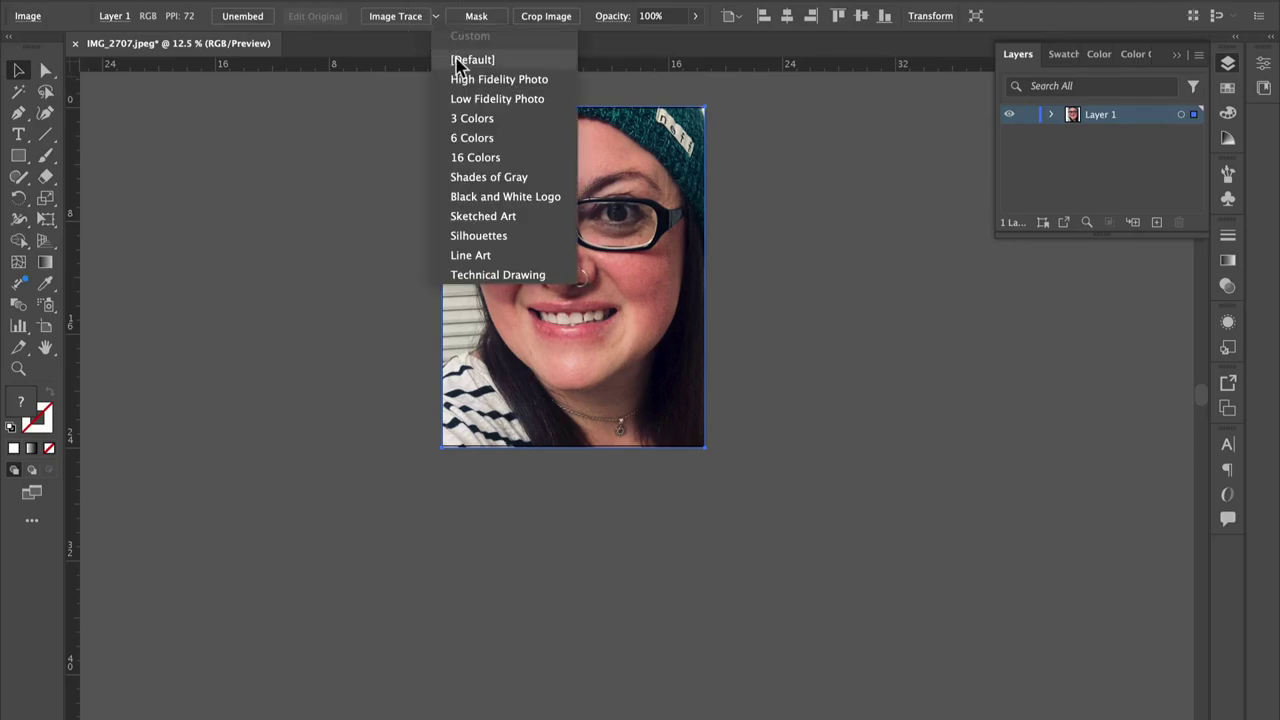
left_click(465, 140)
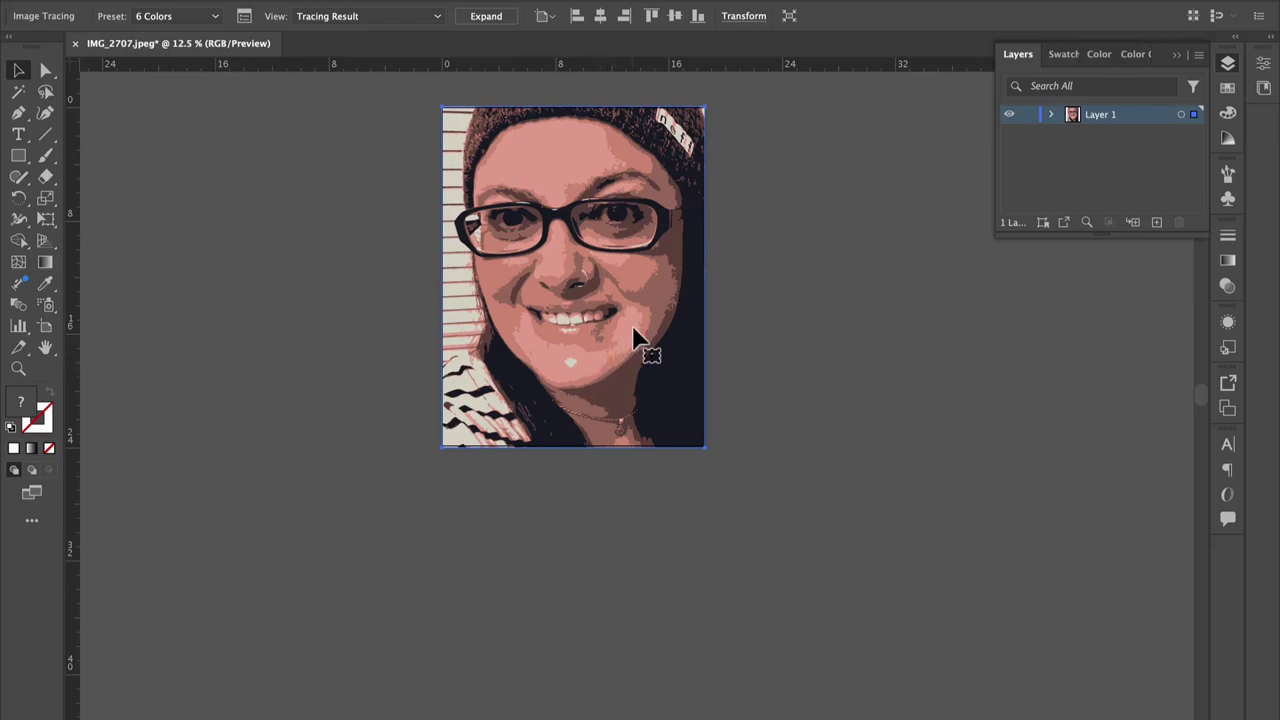
key("ctrl+equal")
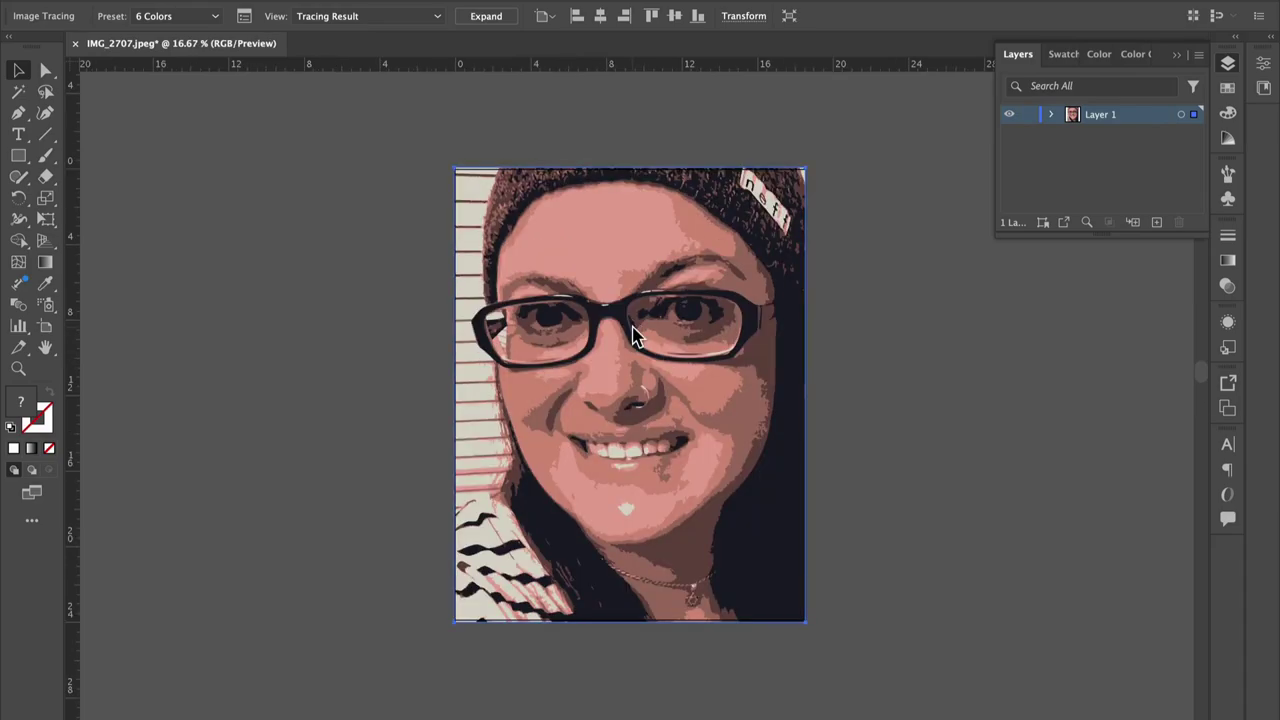
key("ctrl+equal")
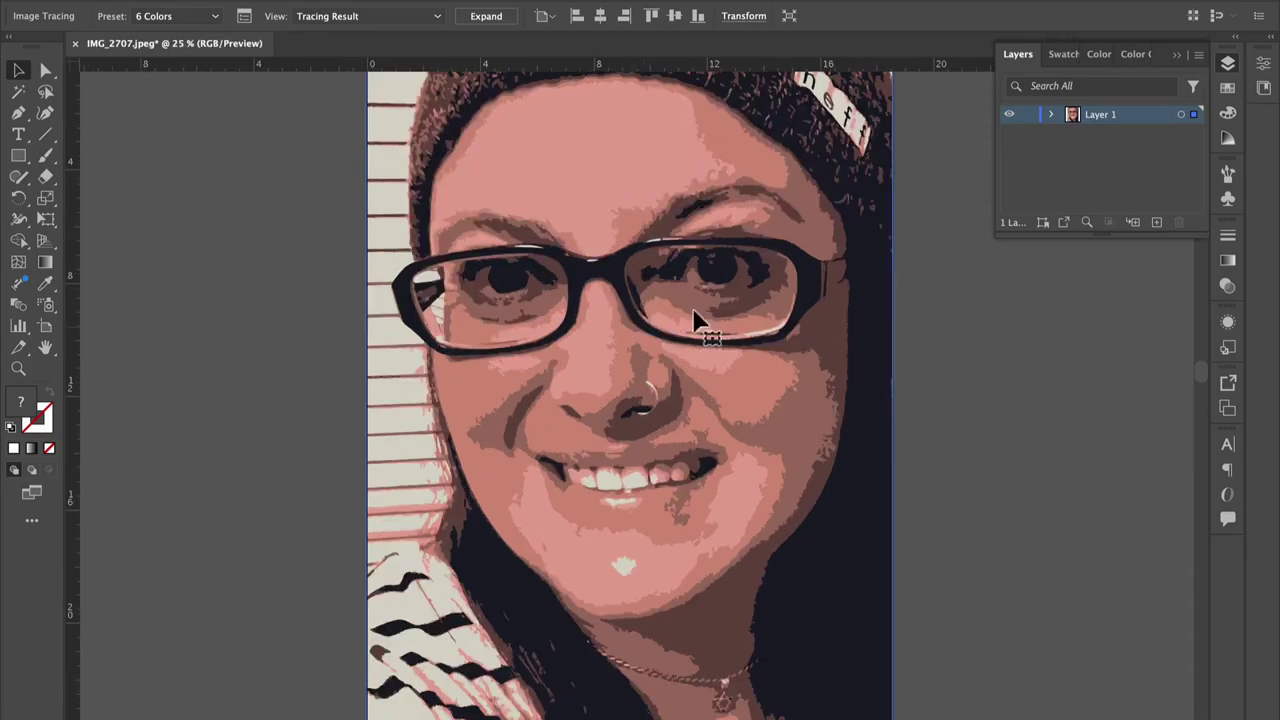
left_click(500, 22)
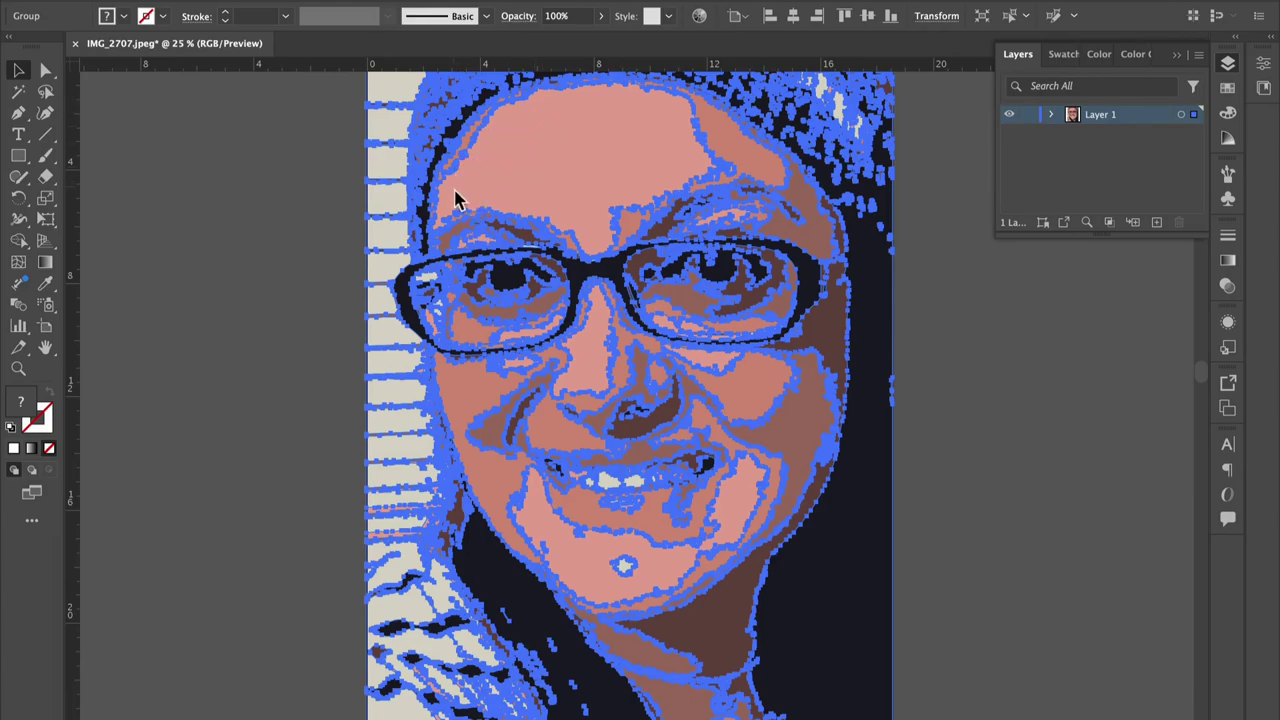
left_click(282, 239)
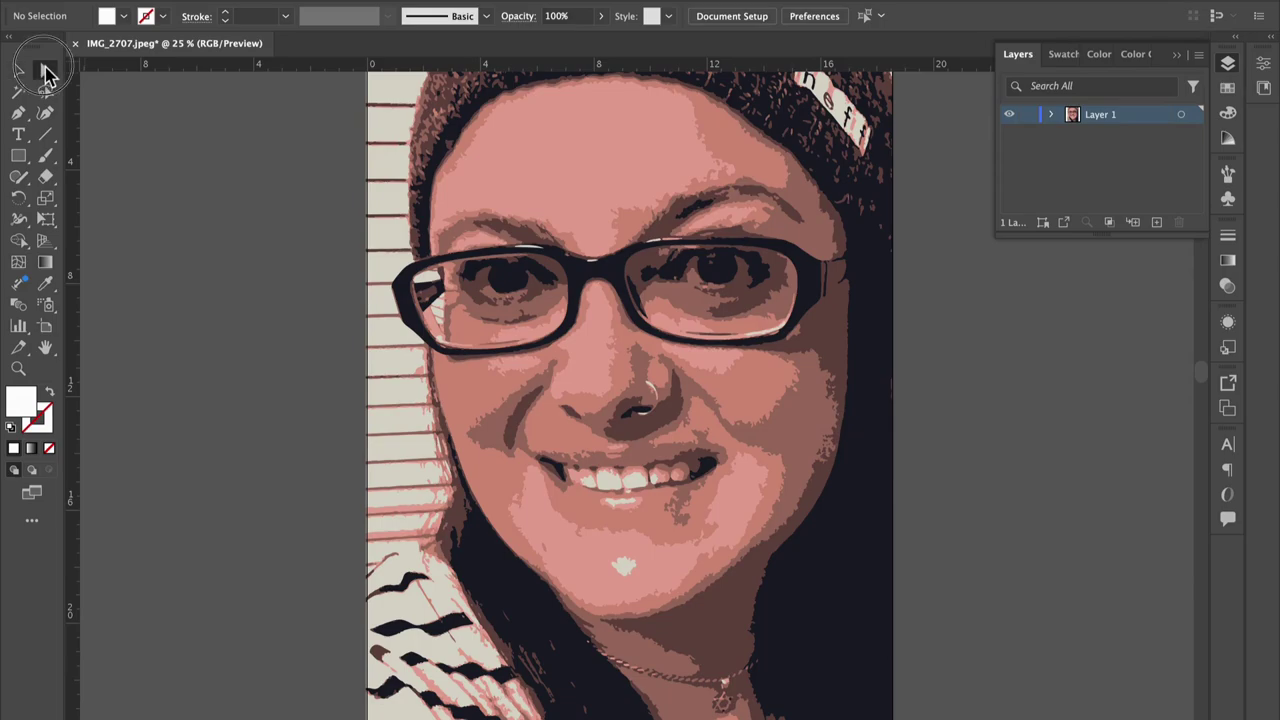
left_click(46, 74)
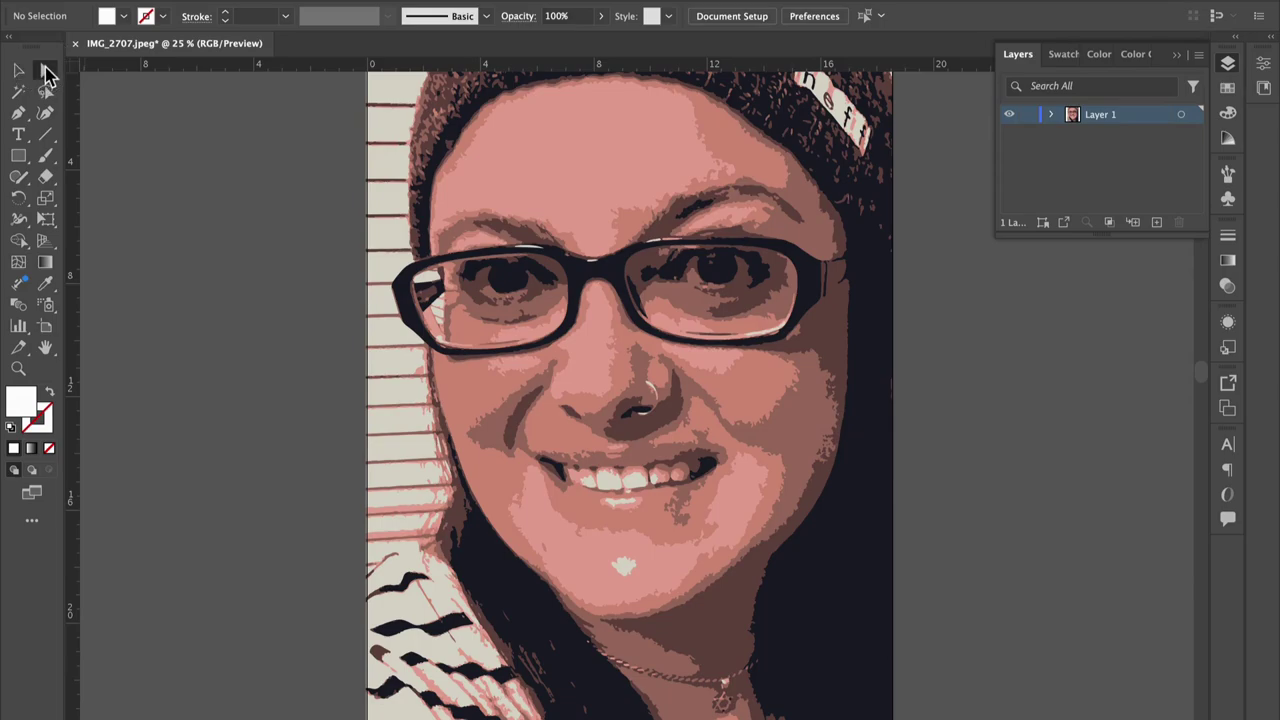
left_click(518, 168)
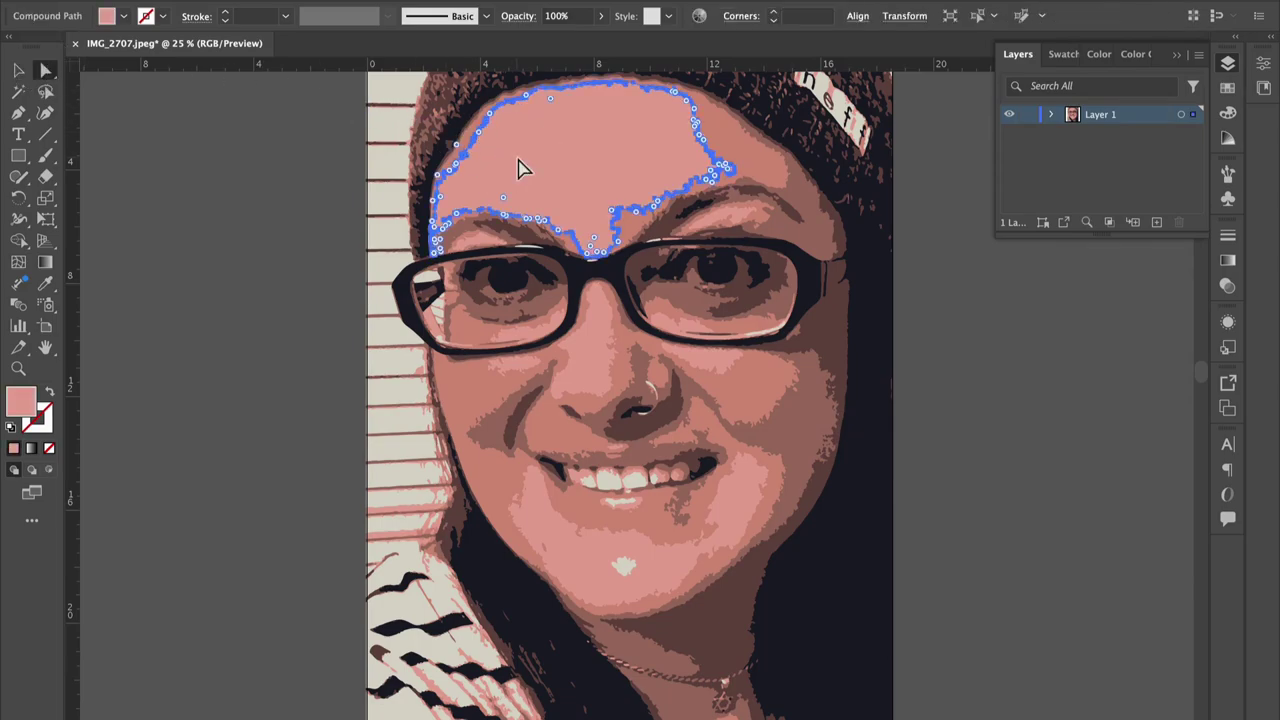
left_click(743, 164)
left_click(806, 207)
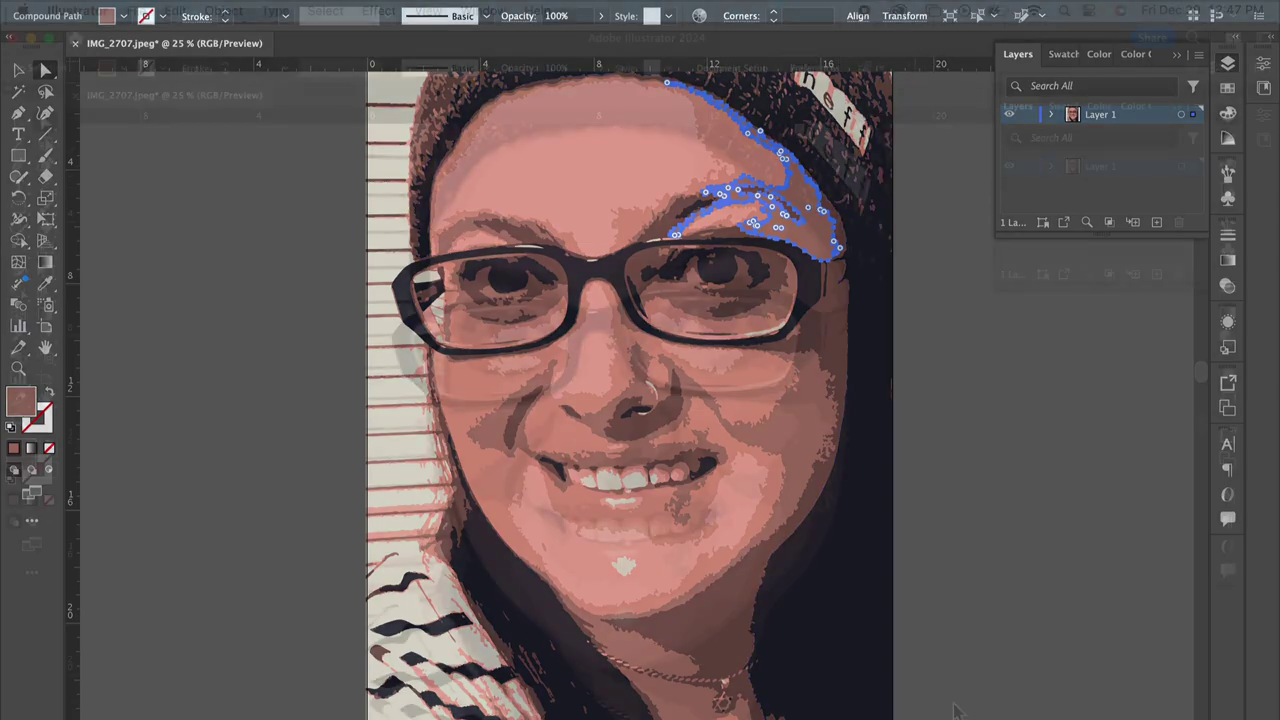
- Duplicate the portrait artboard to the right as a second artboard
key("super+minus")
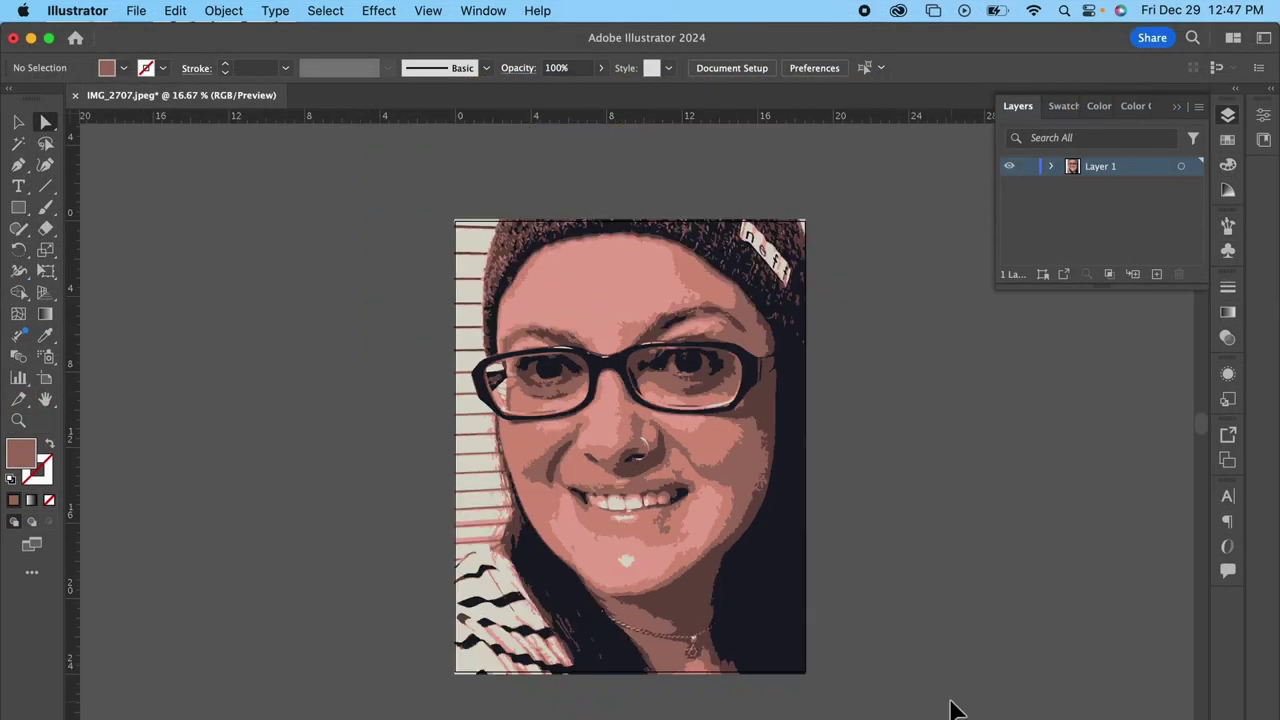
key("super+minus")
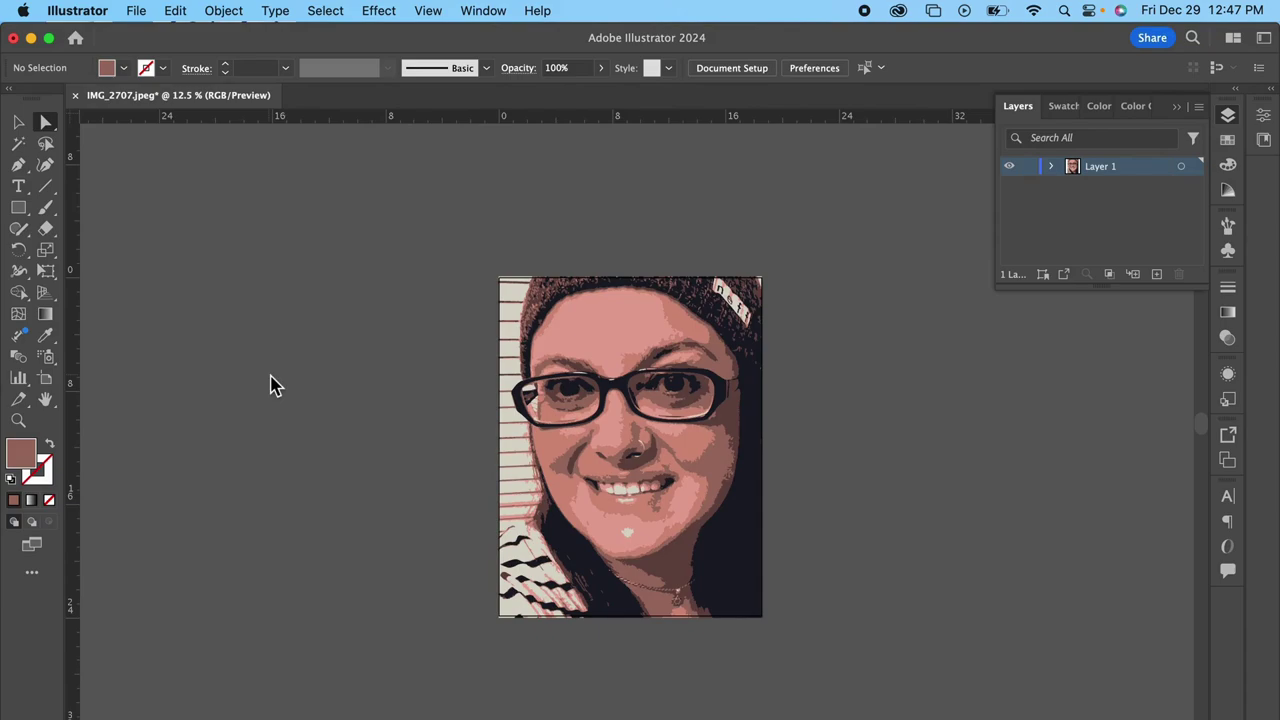
left_click(46, 380)
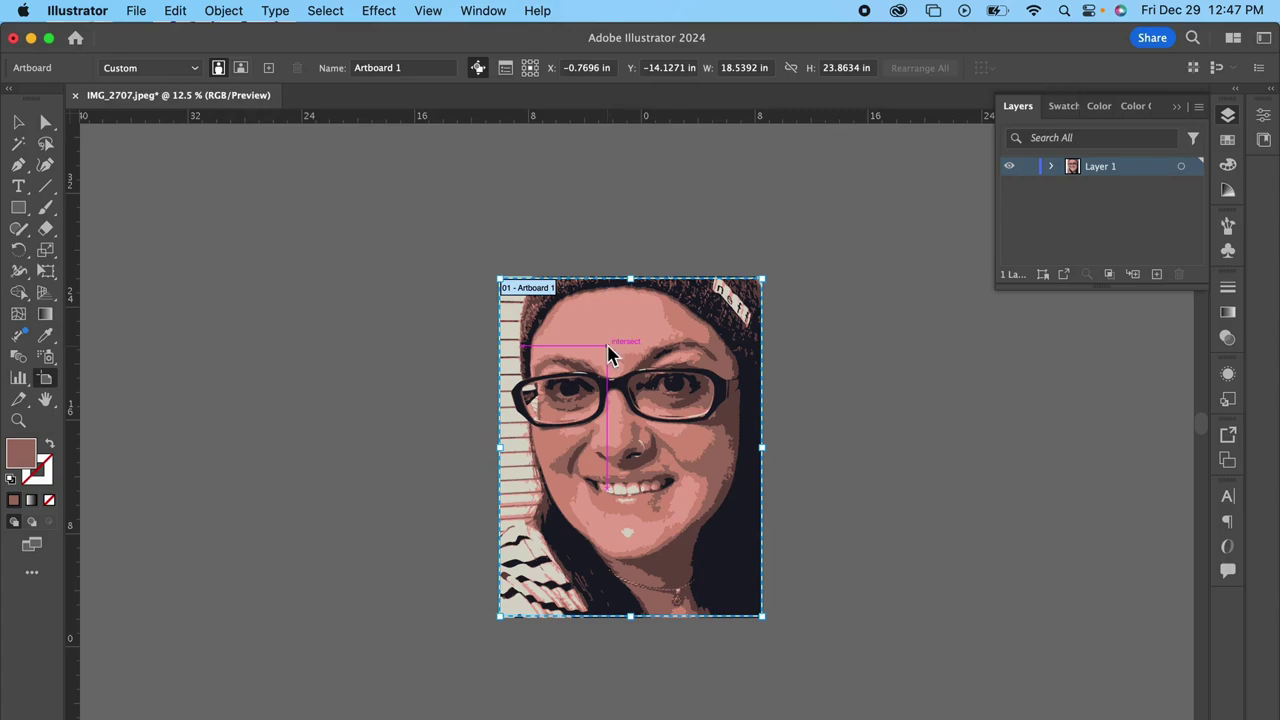
left_click_drag(612, 357, 750, 345)
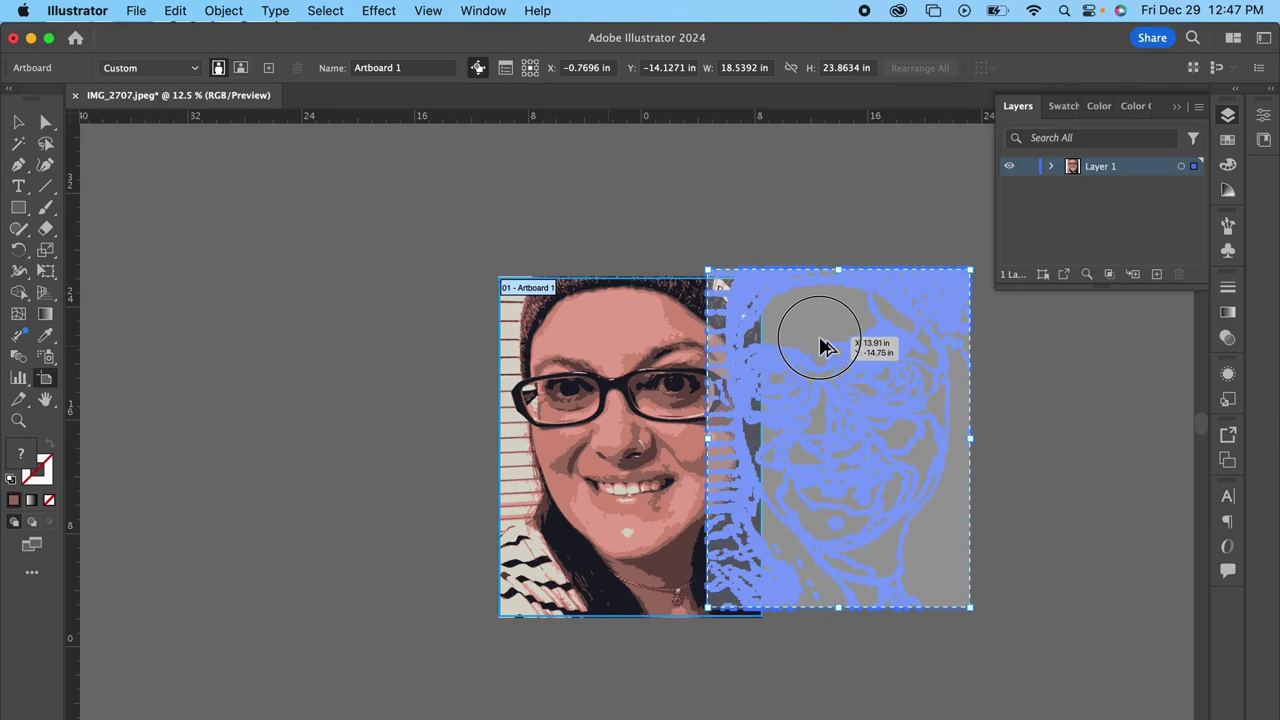
left_click_drag(822, 347, 886, 357)
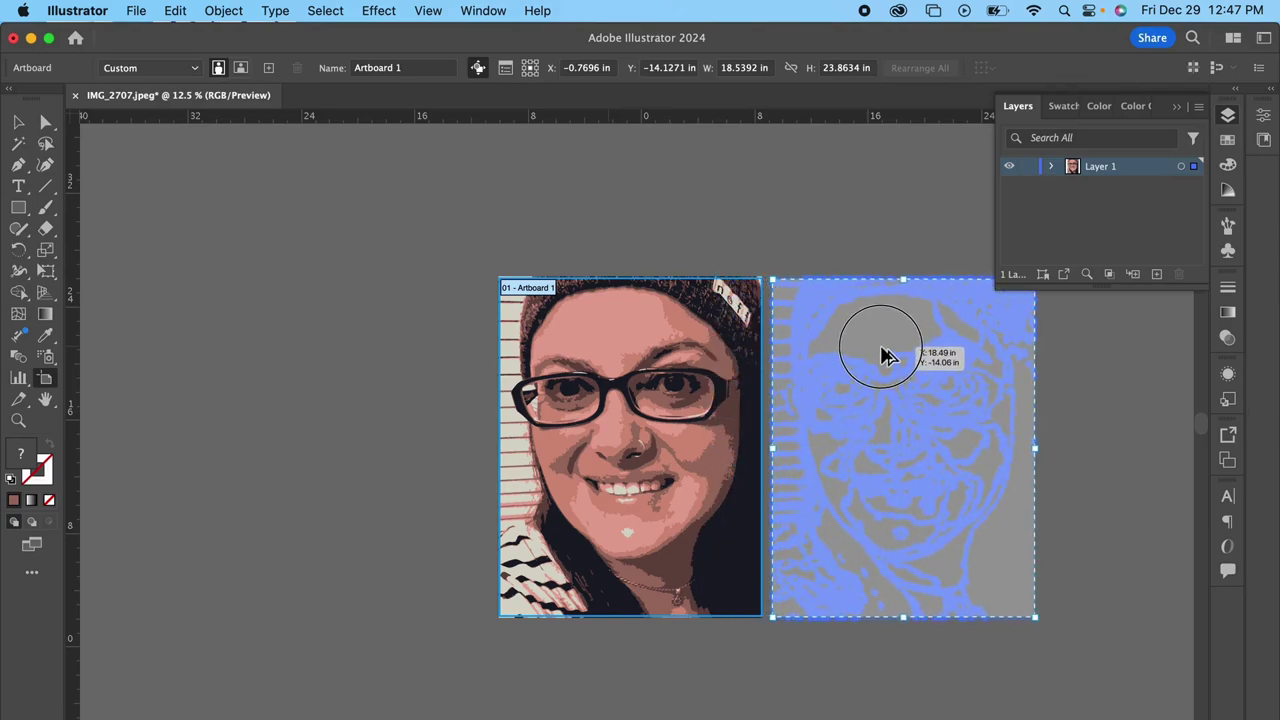
left_click_drag(886, 357, 884, 357)
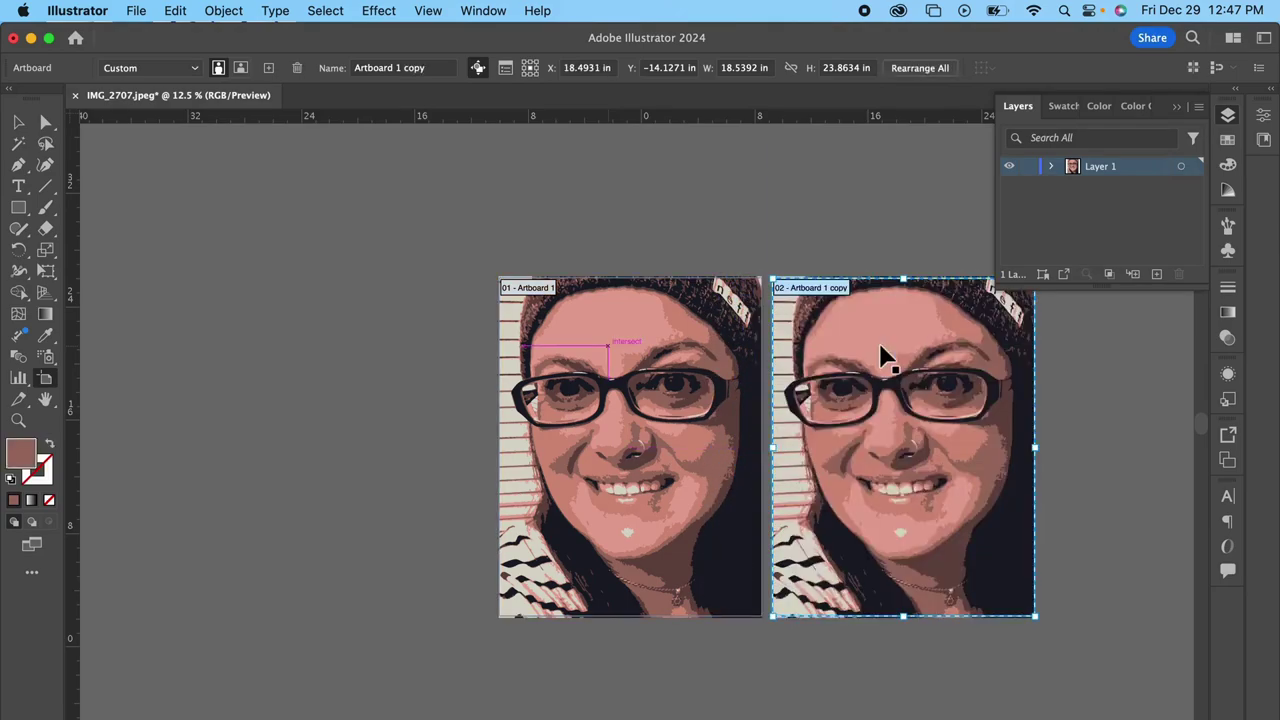
scroll(880, 355, "right", 5)
scroll(880, 355, "down", 4)
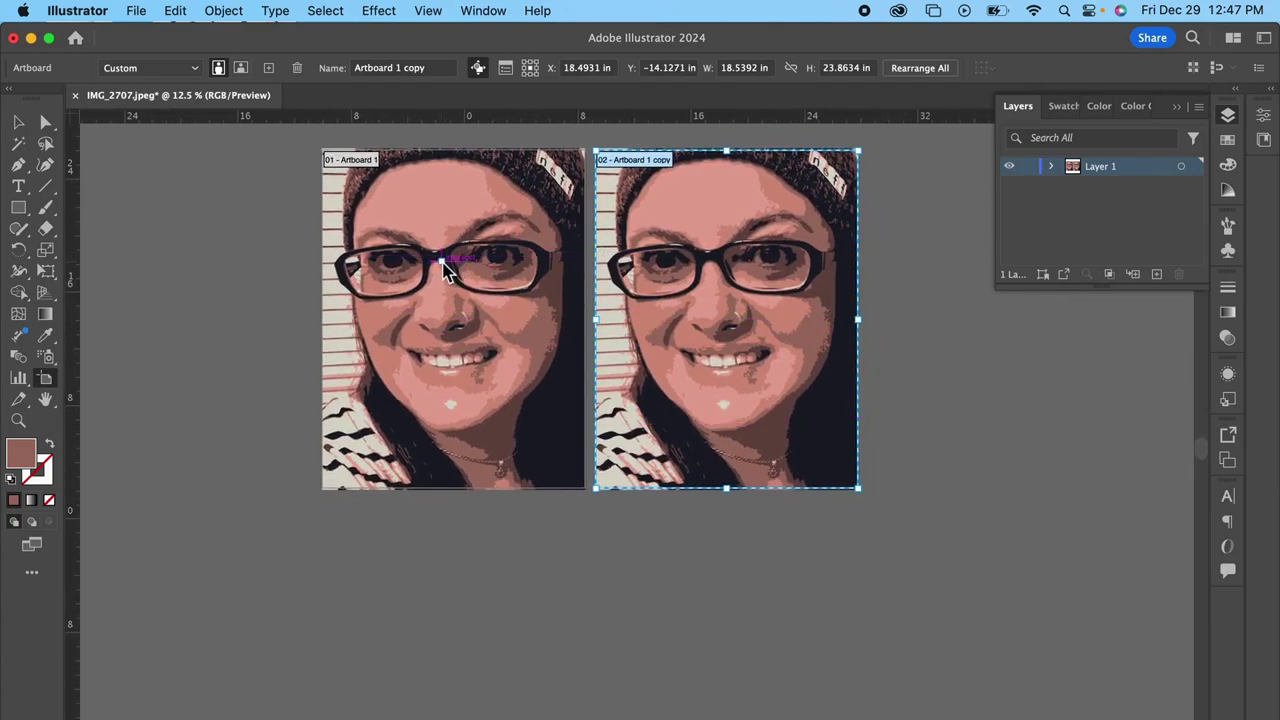
- Duplicate both artboards downward as artboards 03 and 04, completing the 2×2 grid
left_click(442, 264, "shift")
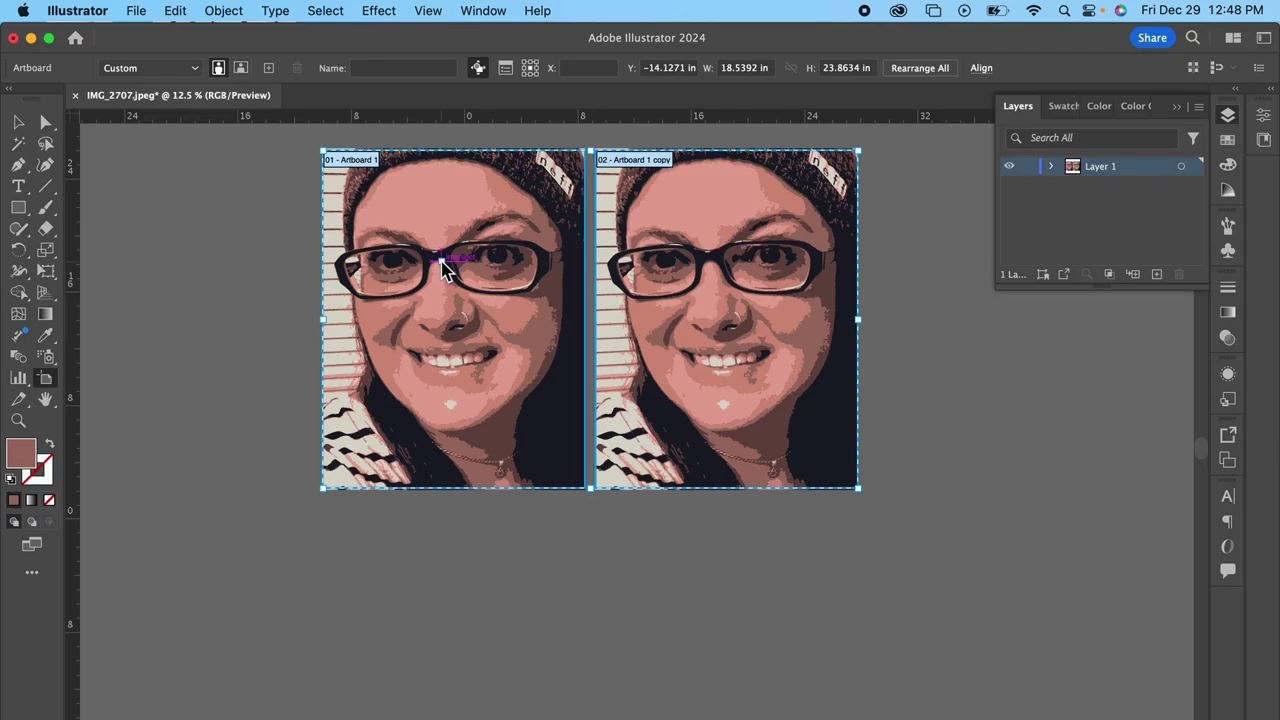
mouse_move(522, 215)
left_mouse_down()
mouse_move(535, 430)
mouse_move(526, 566)
left_mouse_up()
left_click(980, 553)
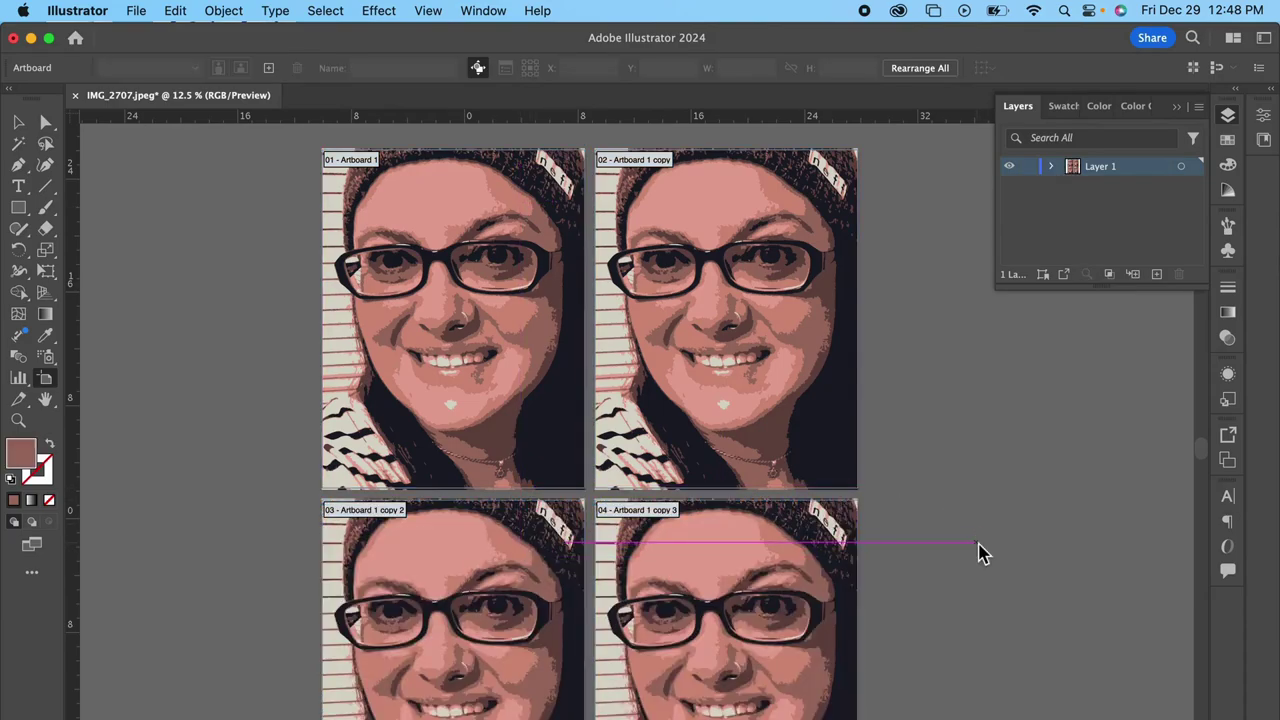
scroll(975, 582, "down", 3)
scroll(975, 582, "down", 2)
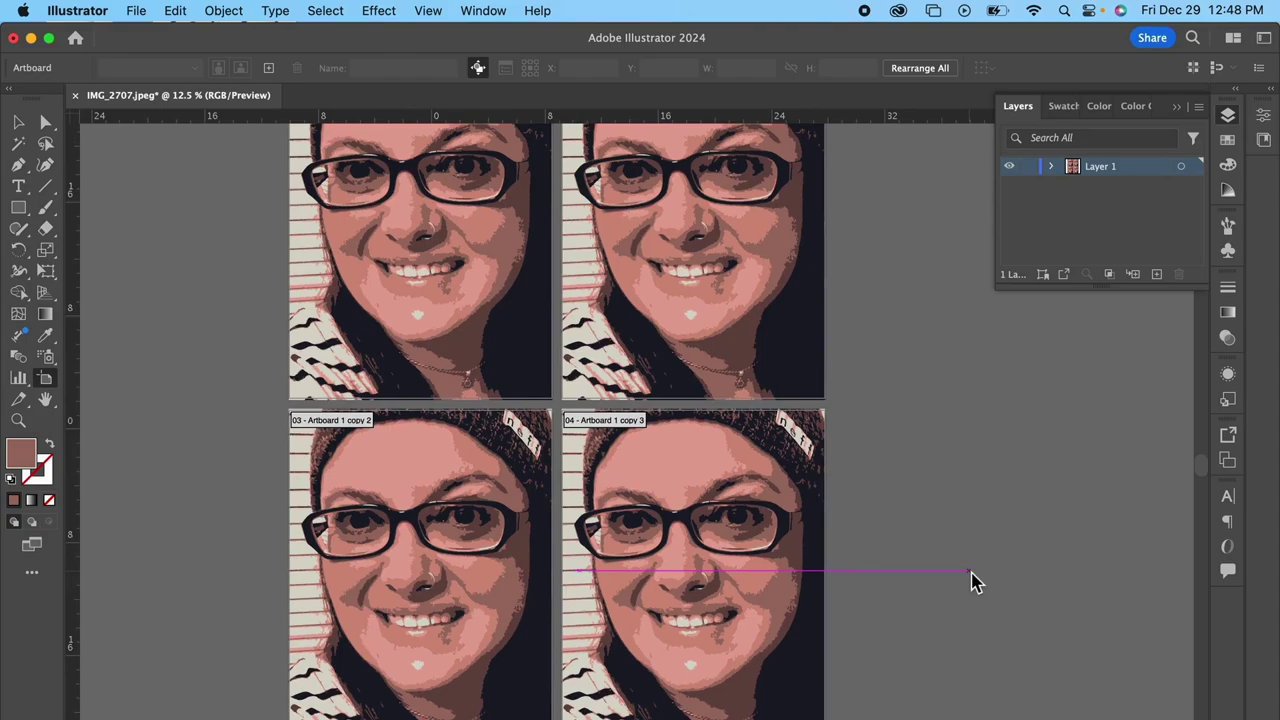
scroll(975, 582, "up", 2)
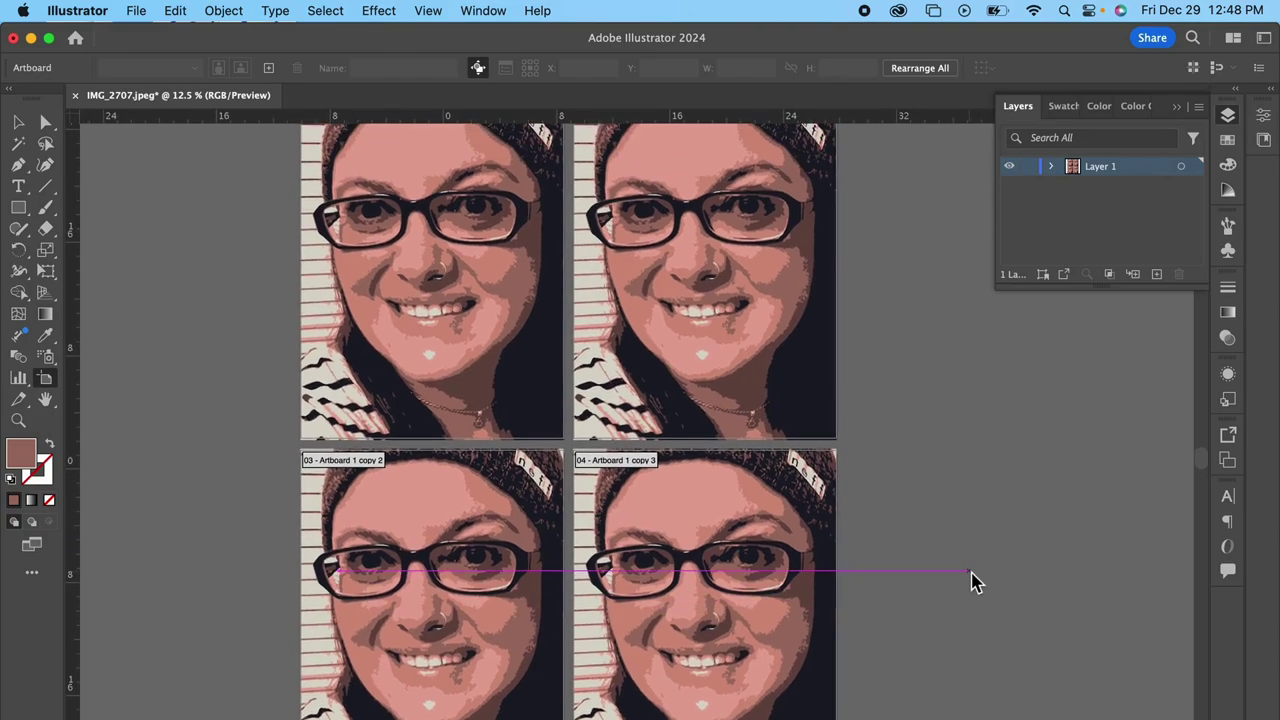
- In Layer 1, lock the second, third and fourth portrait groups and select the first
left_click(1229, 116)
left_click(1053, 168)
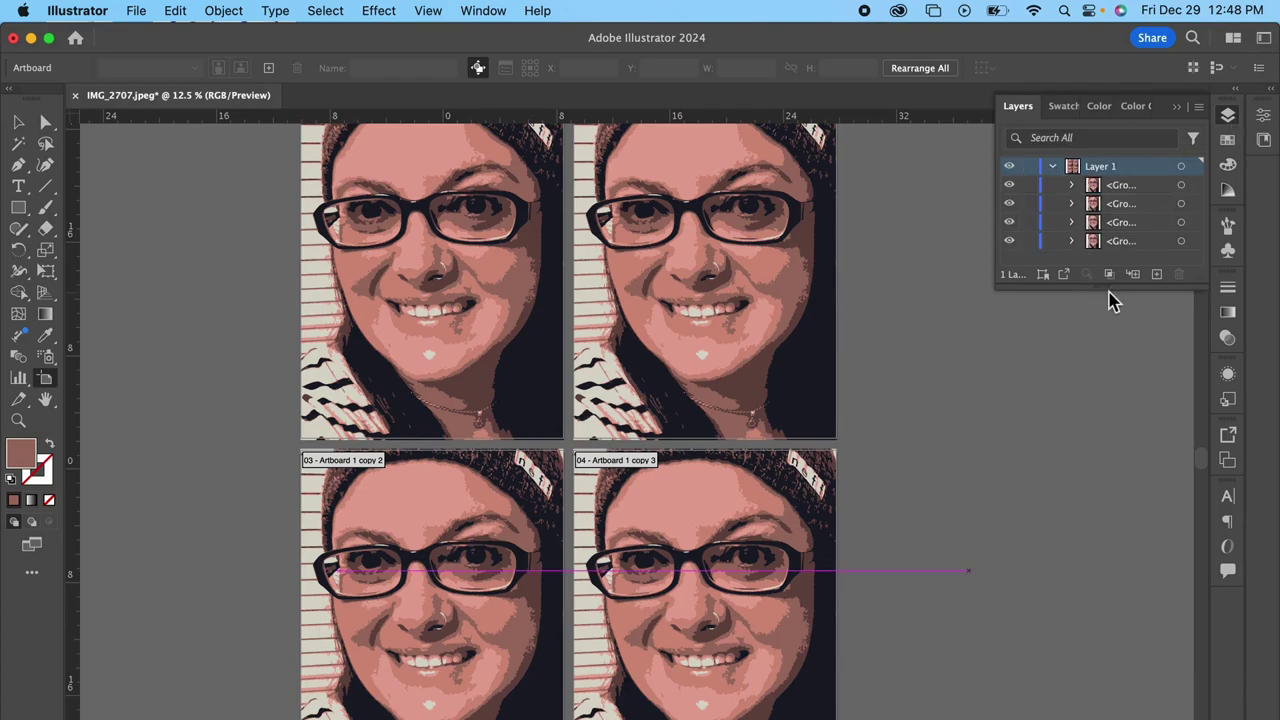
left_click_drag(1108, 289, 1128, 412)
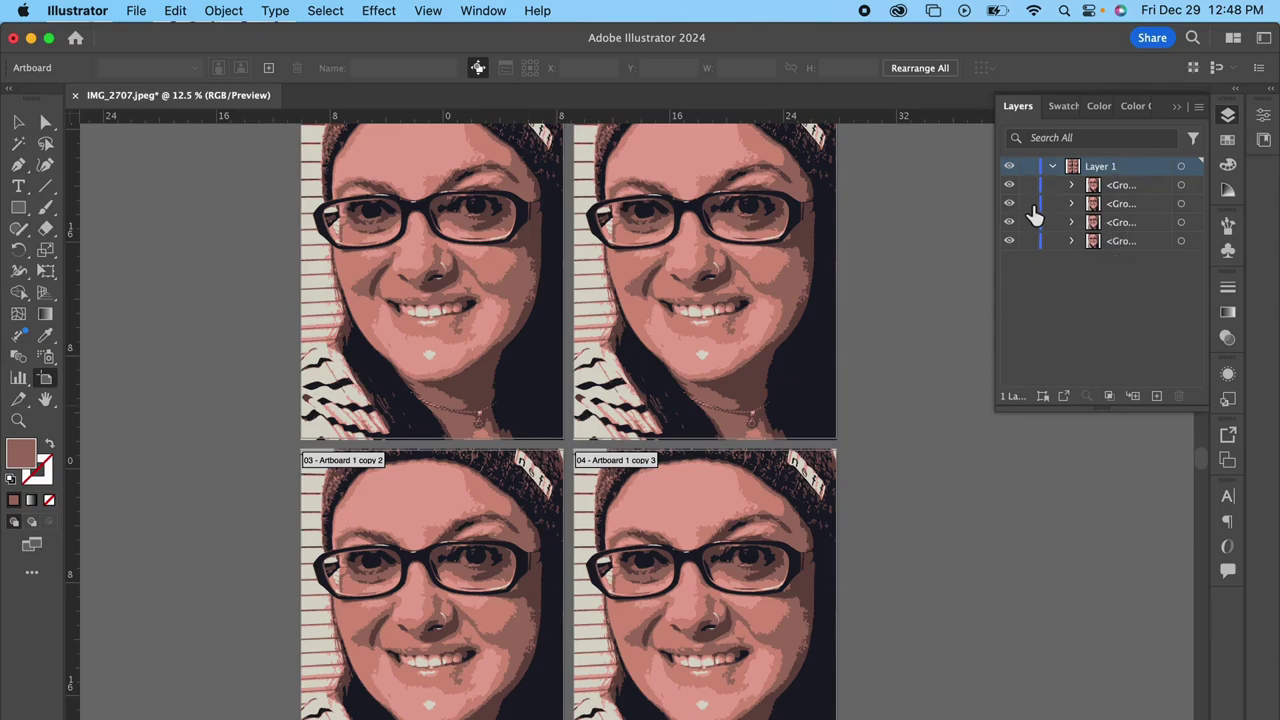
left_click_drag(1030, 204, 1031, 224)
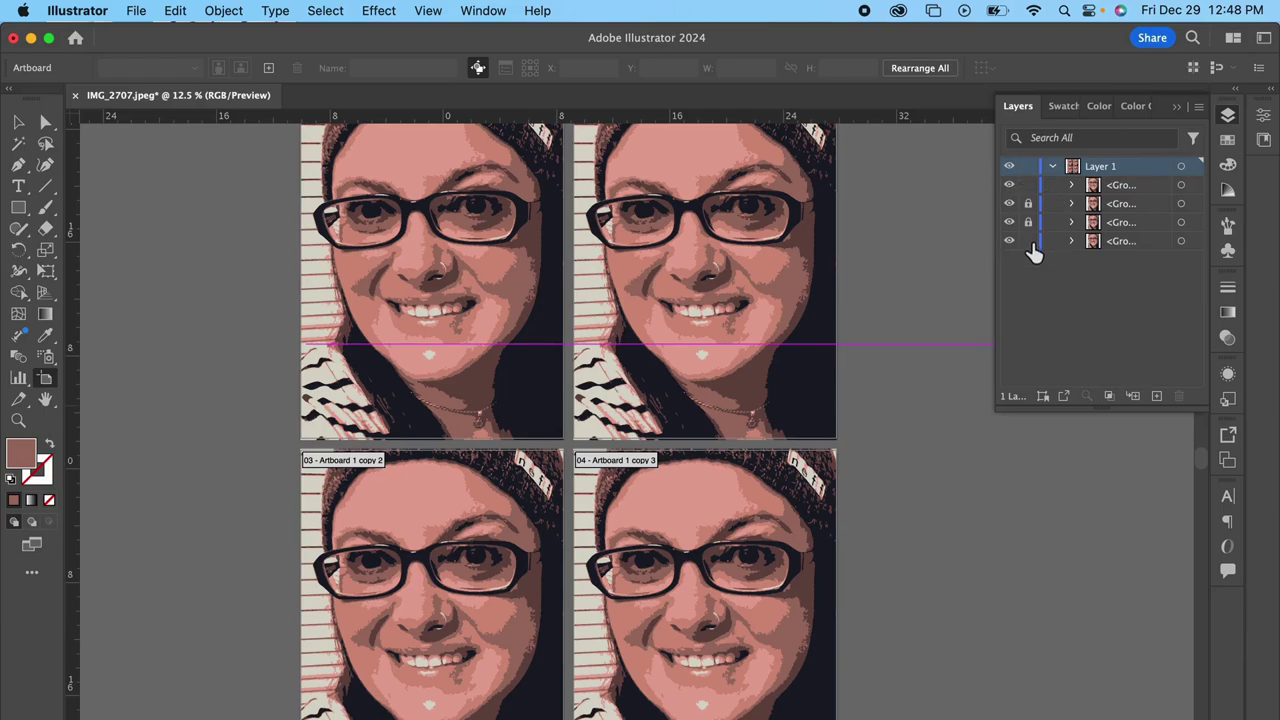
left_click(1029, 242)
left_click(1134, 187)
left_click(47, 124)
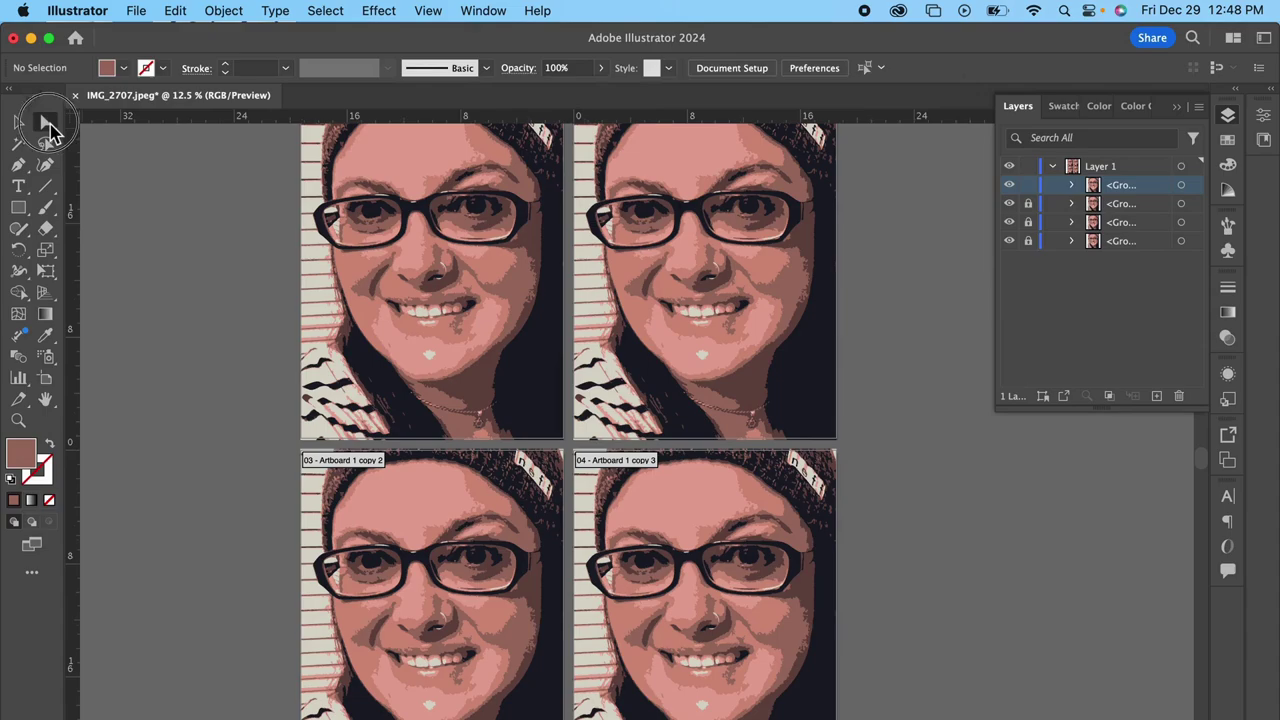
- Refill every light pink skin shape of the first portrait with orange FFA43D
scroll(180, 223, "up", 2)
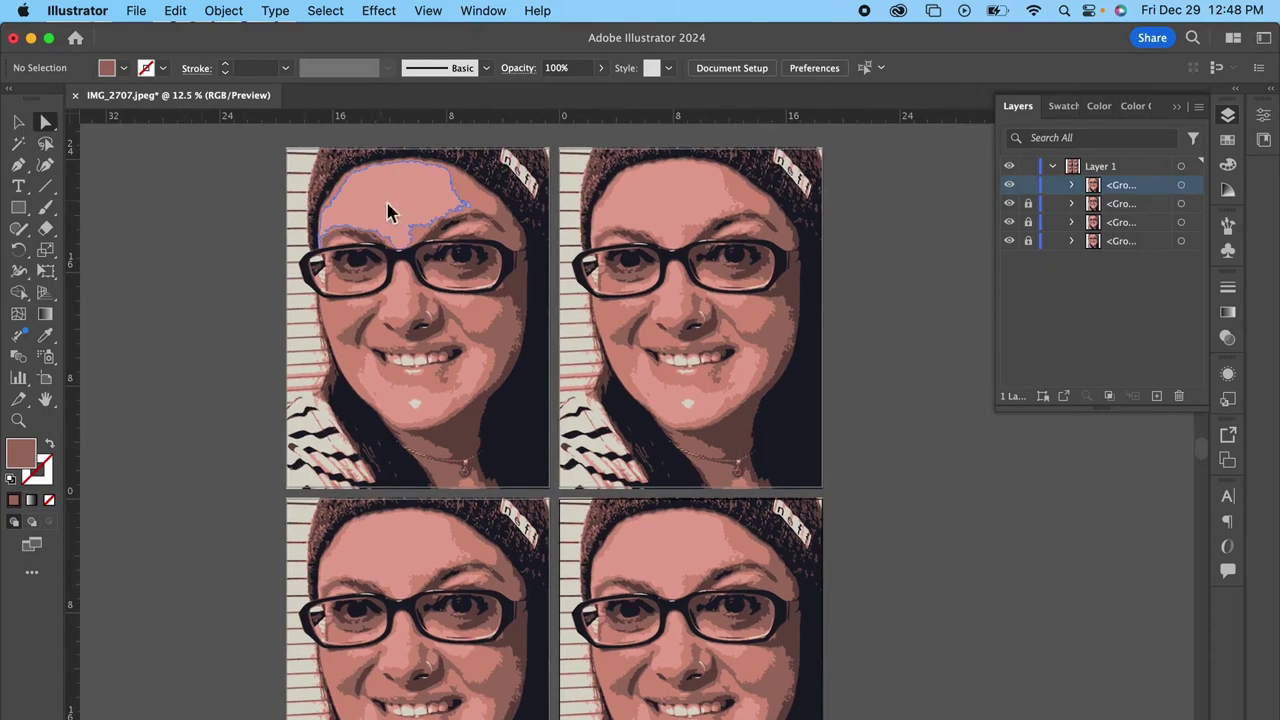
left_click(410, 213)
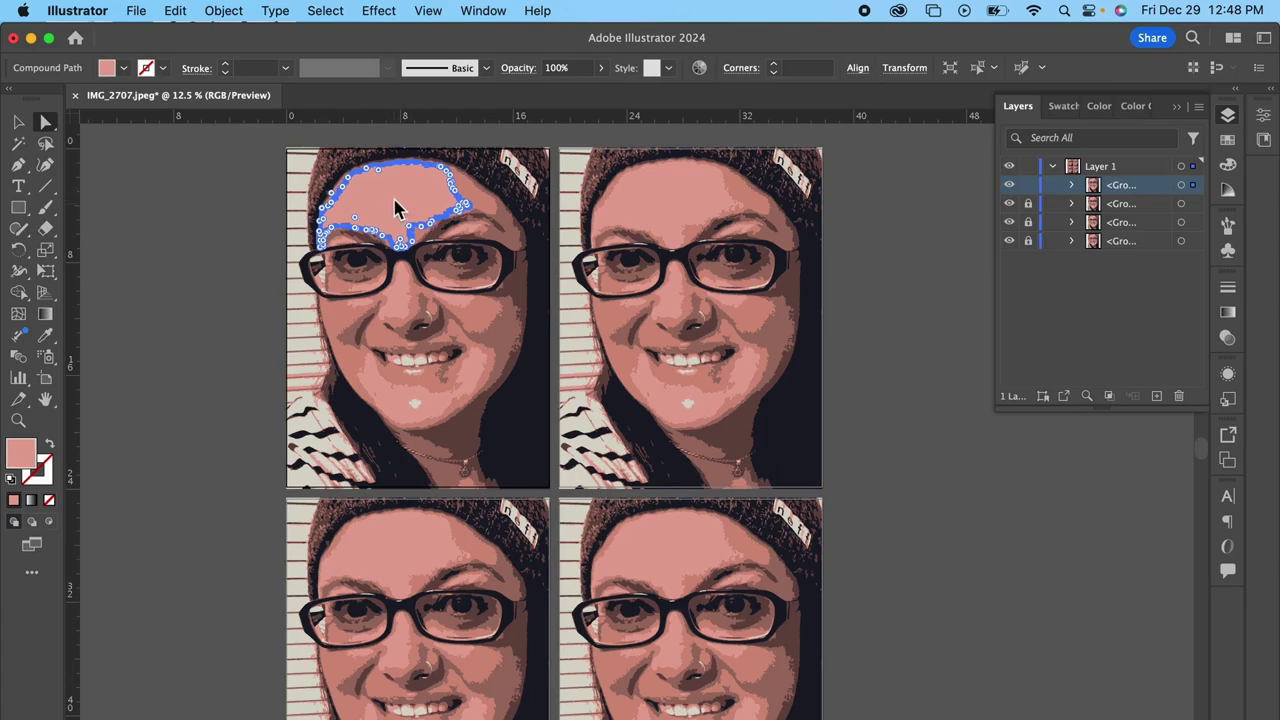
left_click(326, 11)
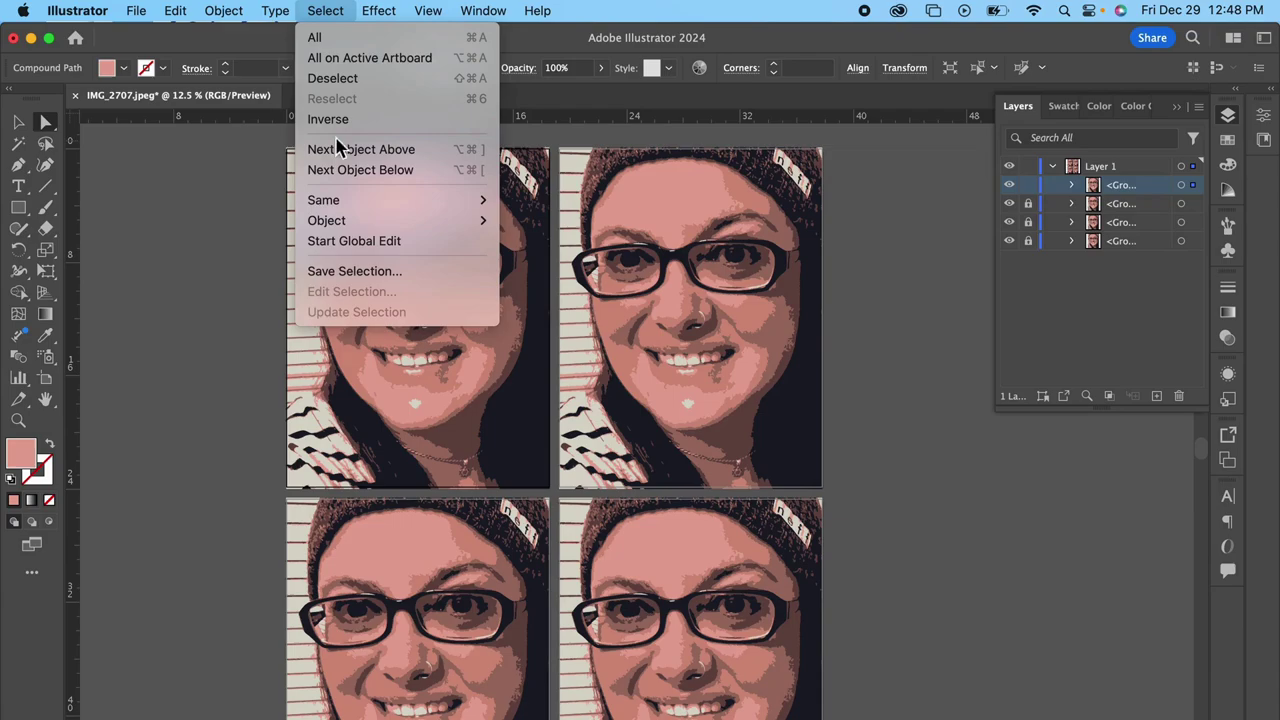
mouse_move(323, 200)
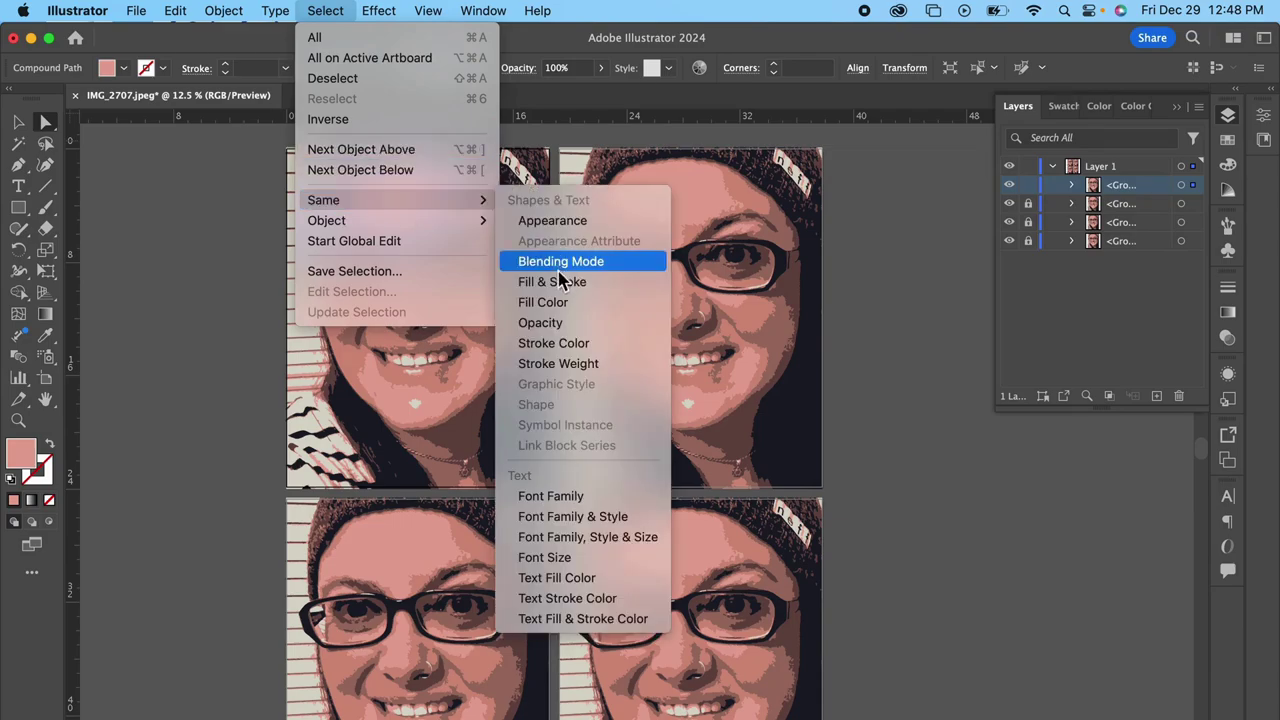
left_click(558, 311)
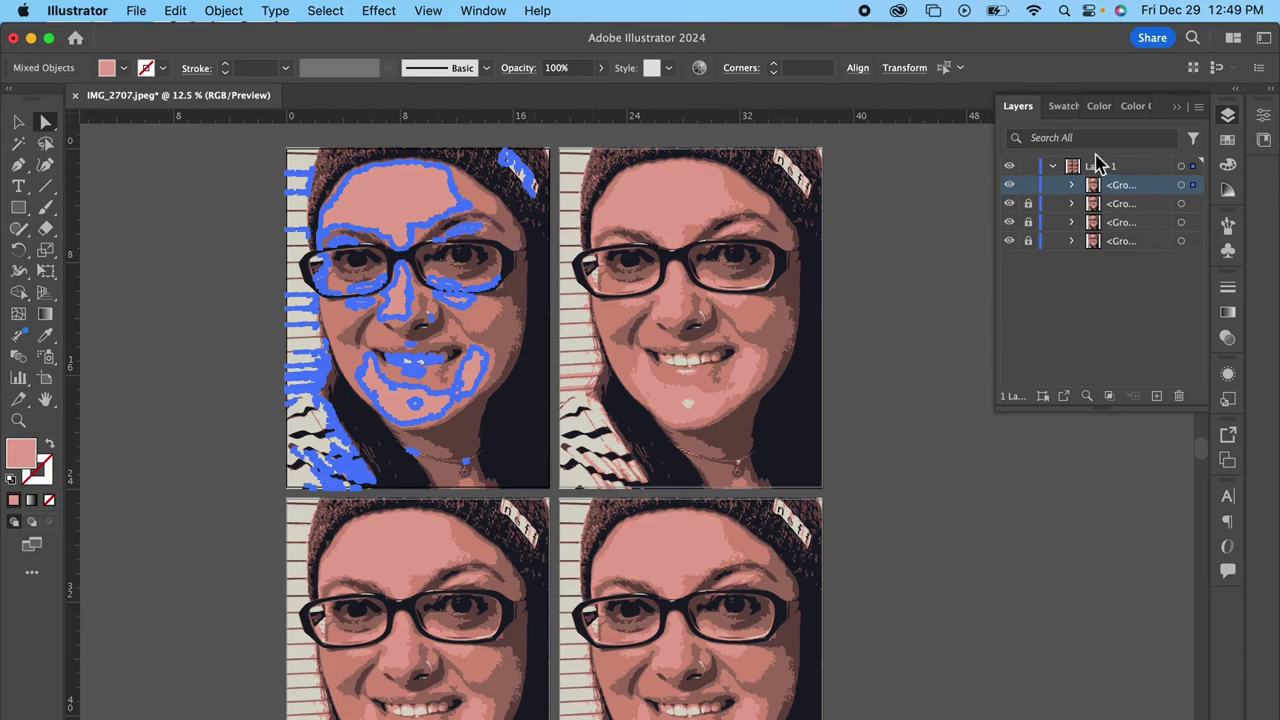
left_click(1230, 165)
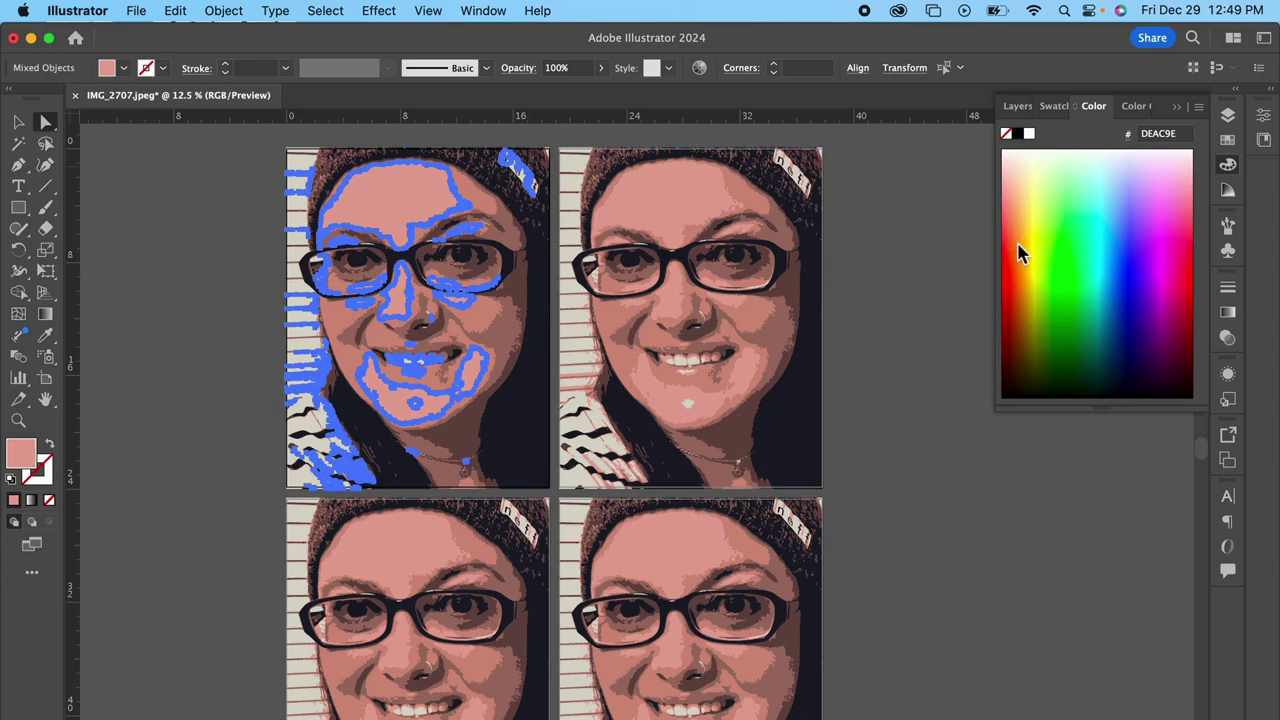
left_click(1019, 245)
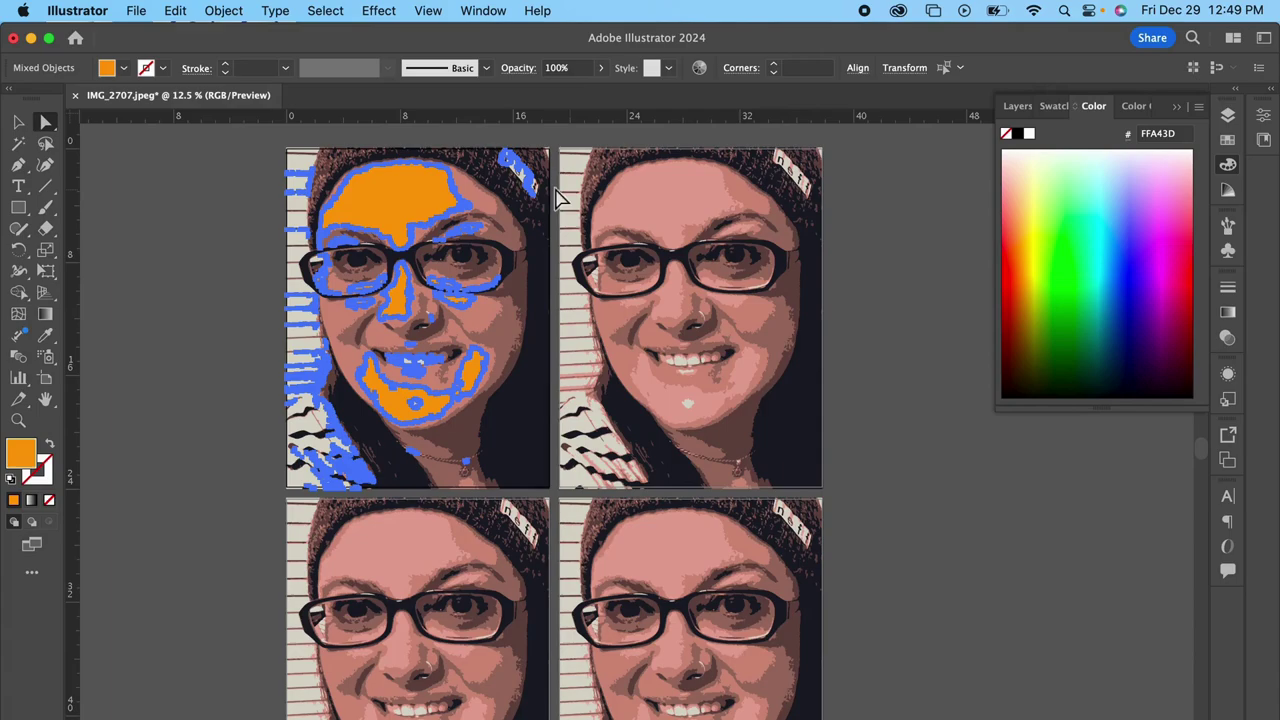
- Refill all medium pink C99482 shapes with orange F08C00, then pick a darker brown shape
left_click(483, 213)
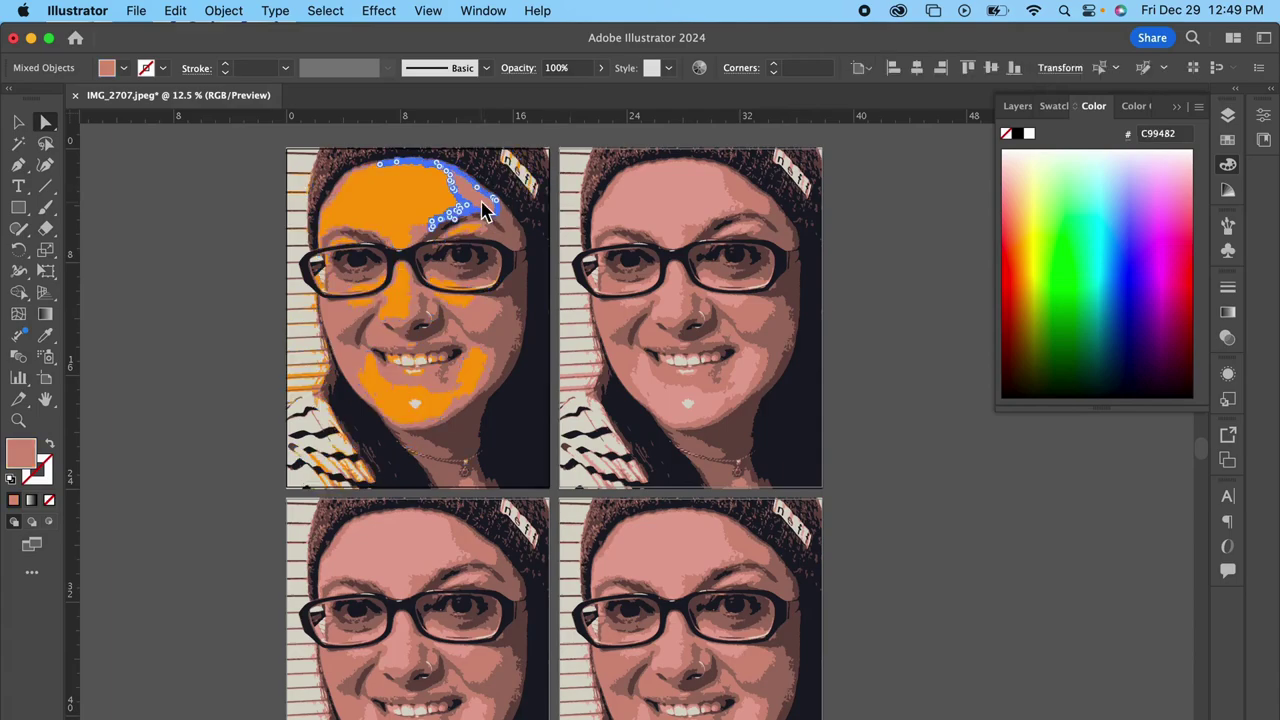
left_click(325, 11)
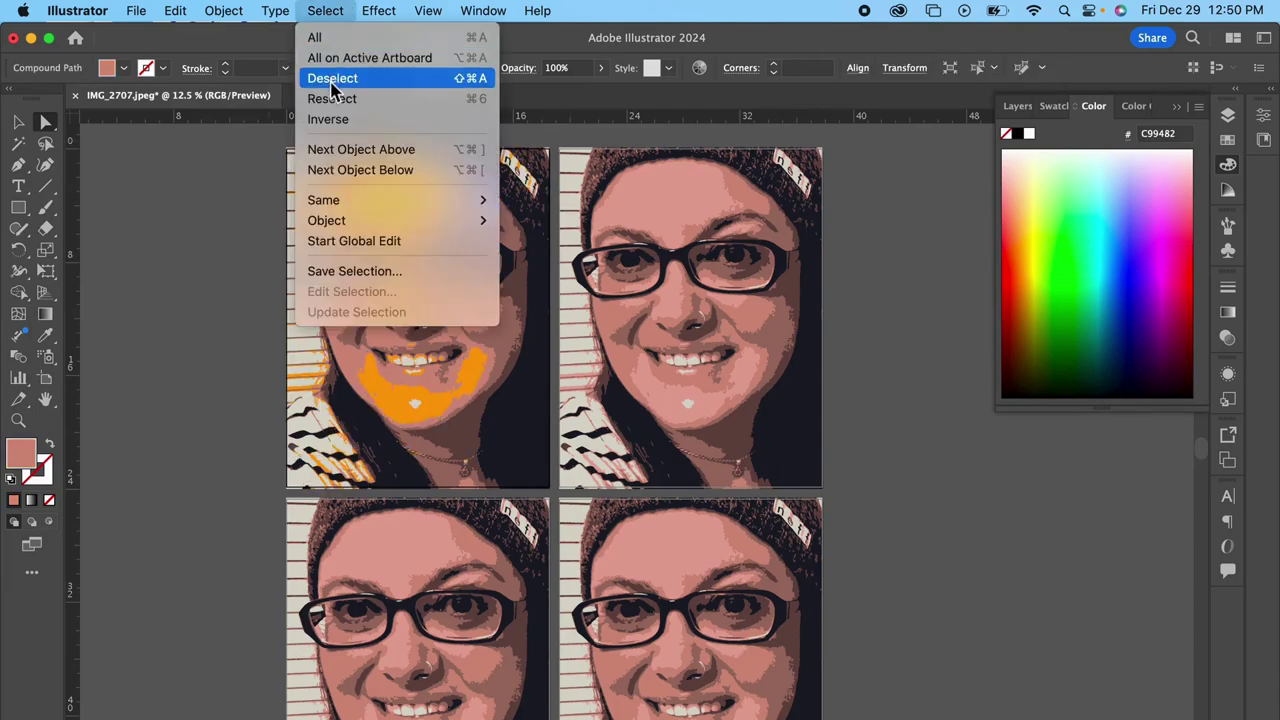
mouse_move(323, 200)
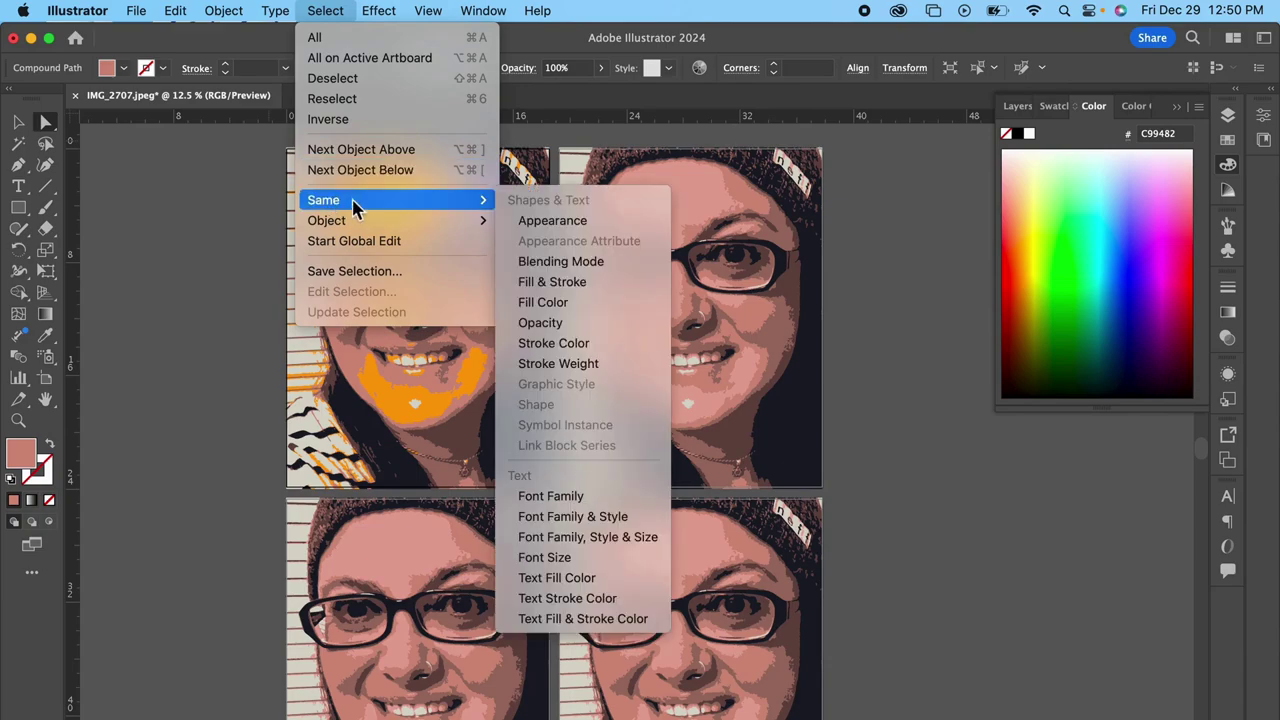
left_click(554, 300)
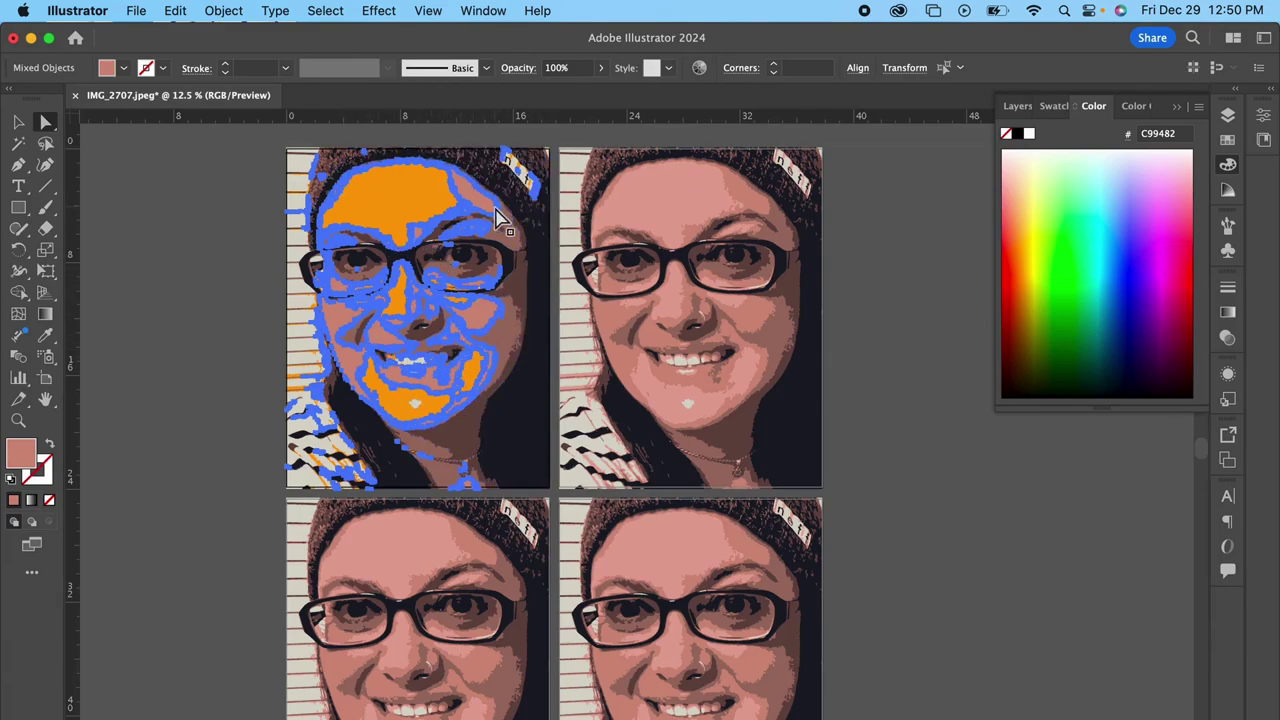
left_click(1022, 282)
left_click(197, 200)
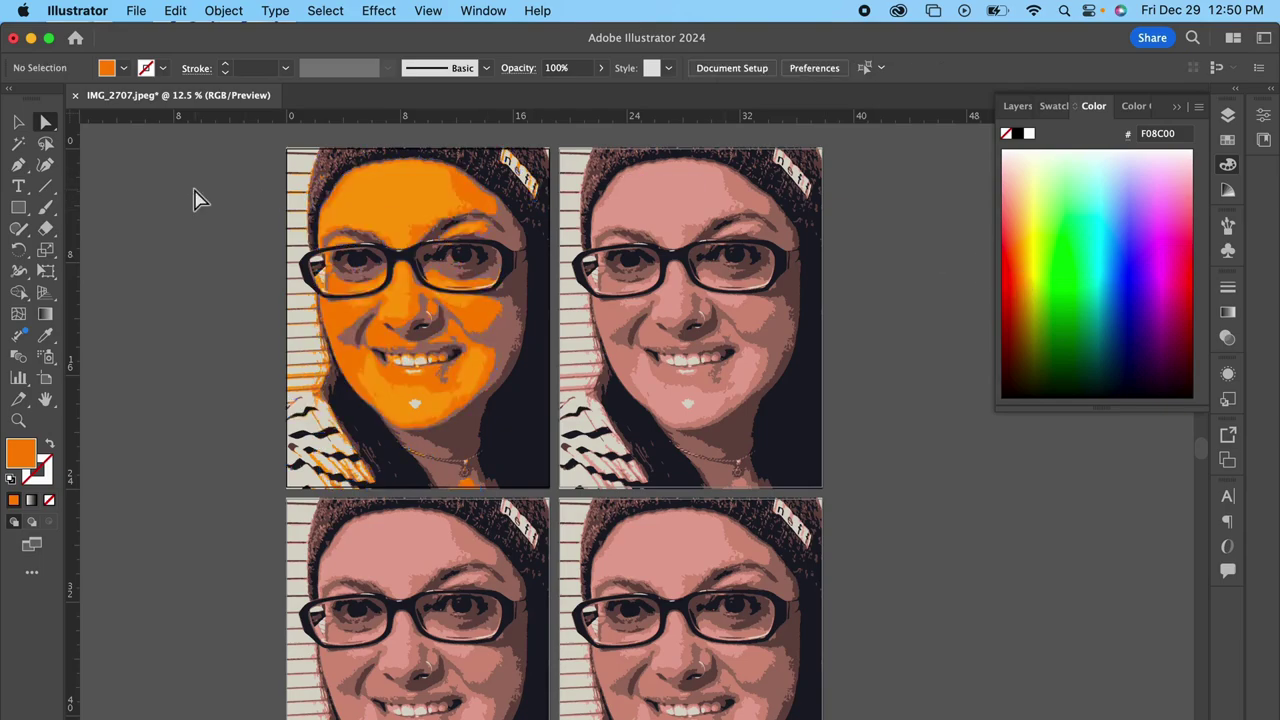
left_click(506, 230)
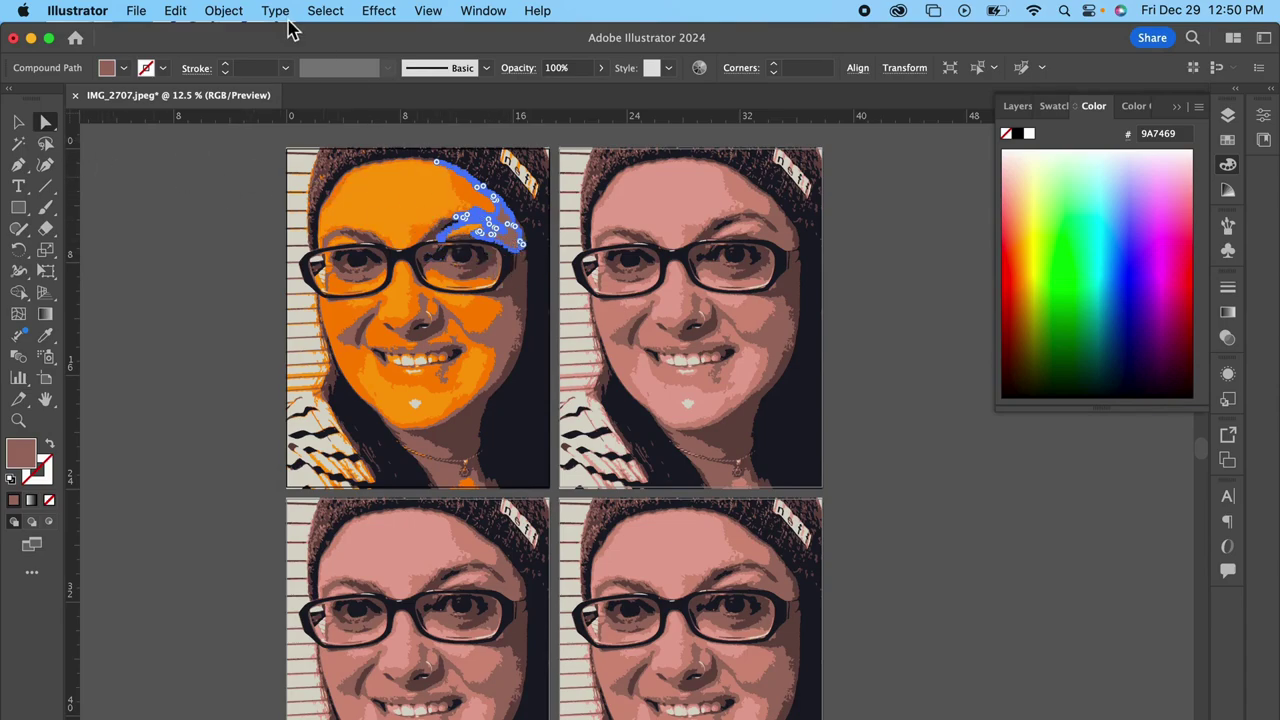
- Refill all shapes sharing the brown shadow colour with dark orange BF6000
left_click(326, 14)
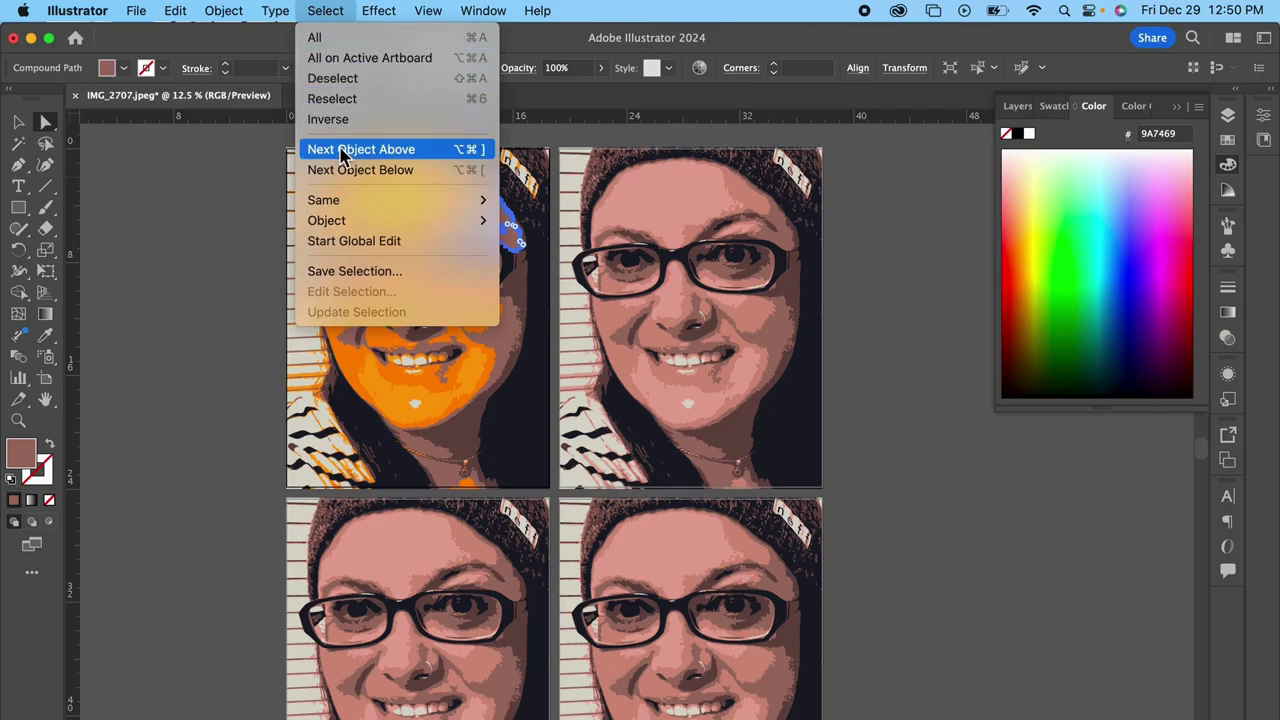
mouse_move(395, 200)
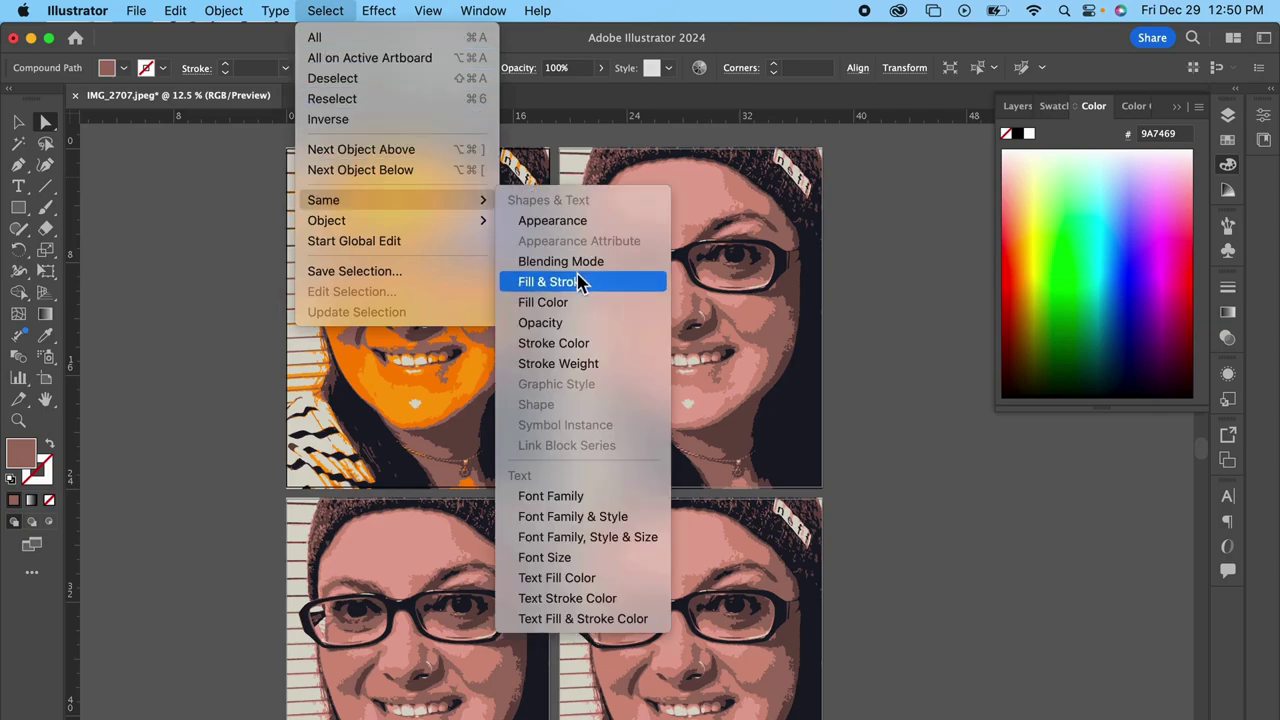
left_click(566, 313)
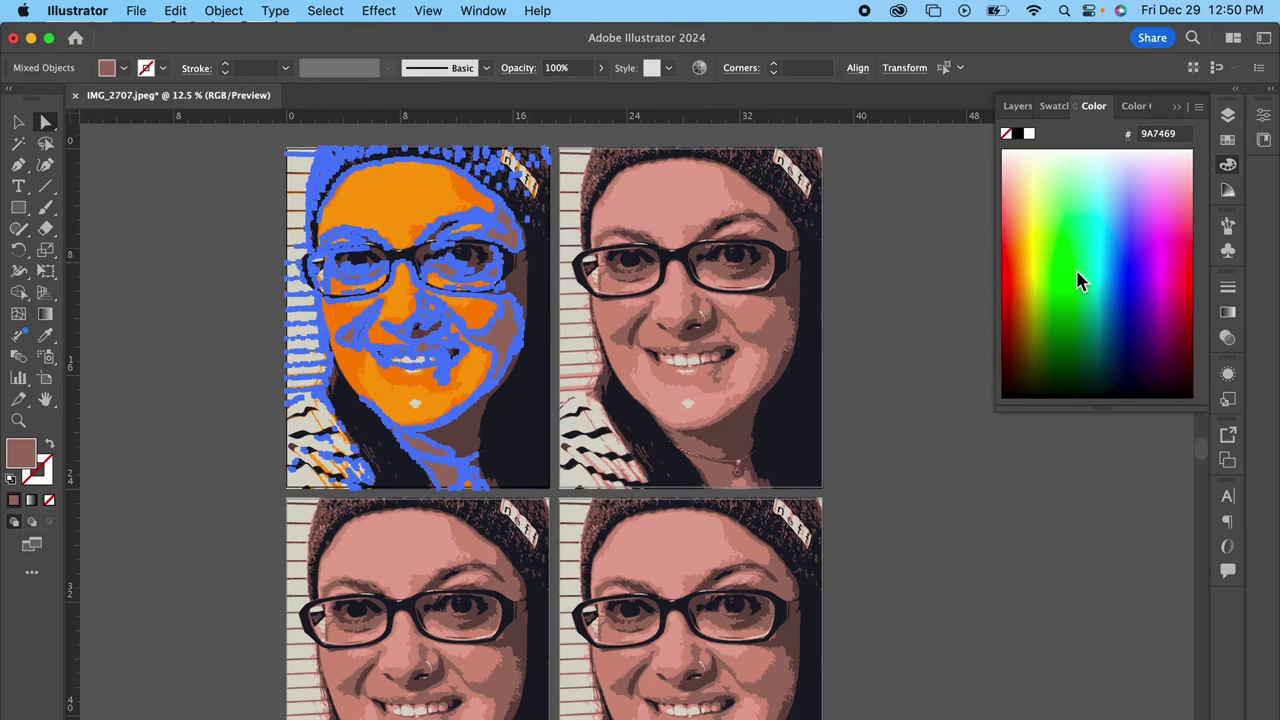
left_click(1024, 303)
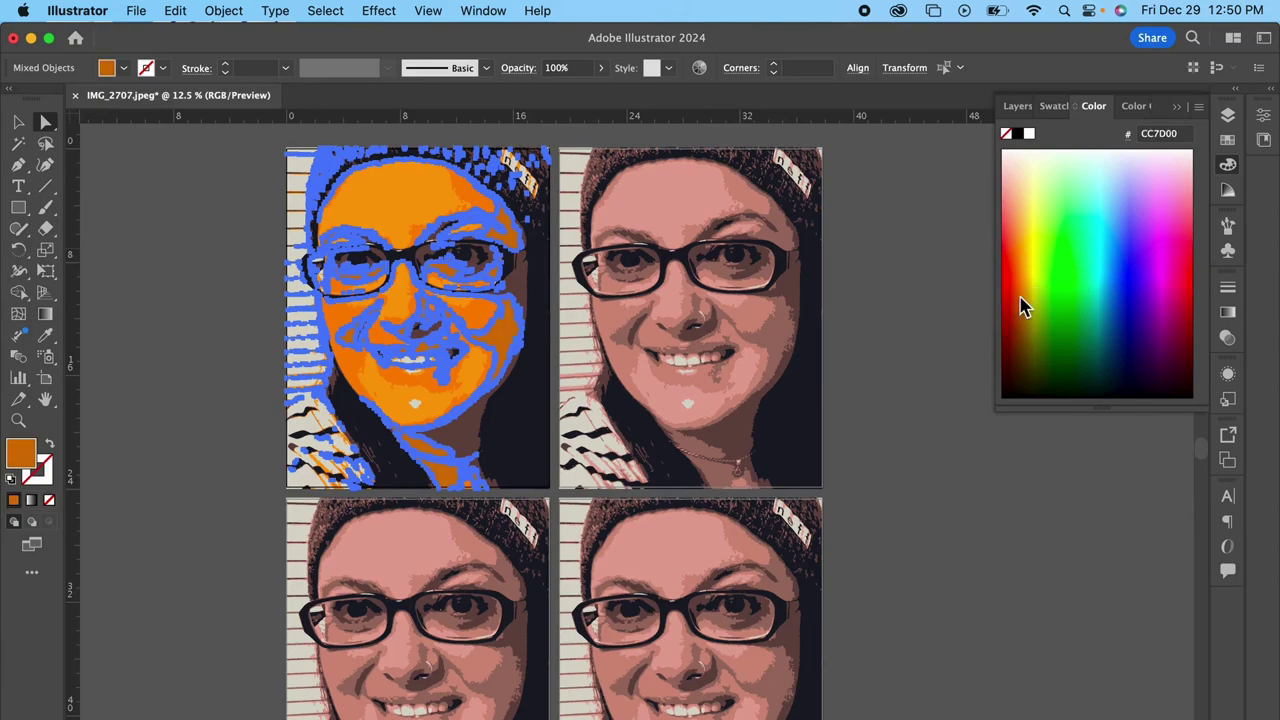
left_click(1018, 312)
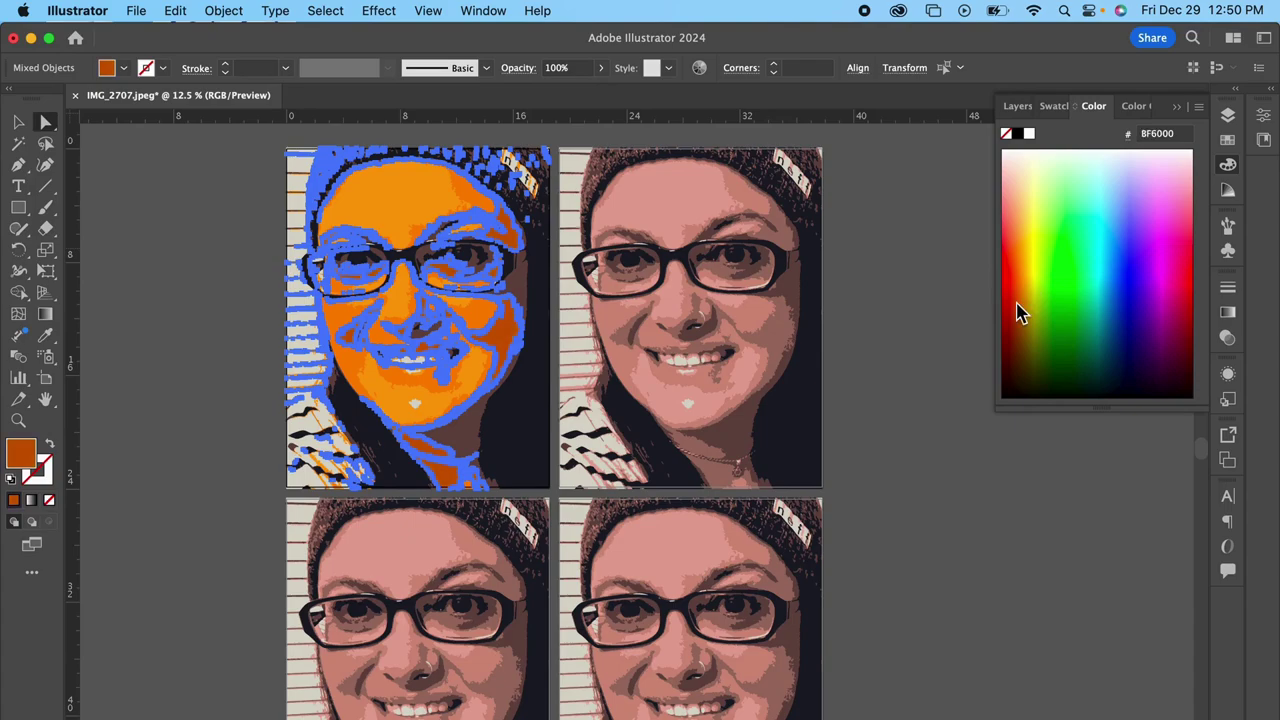
left_click(205, 255)
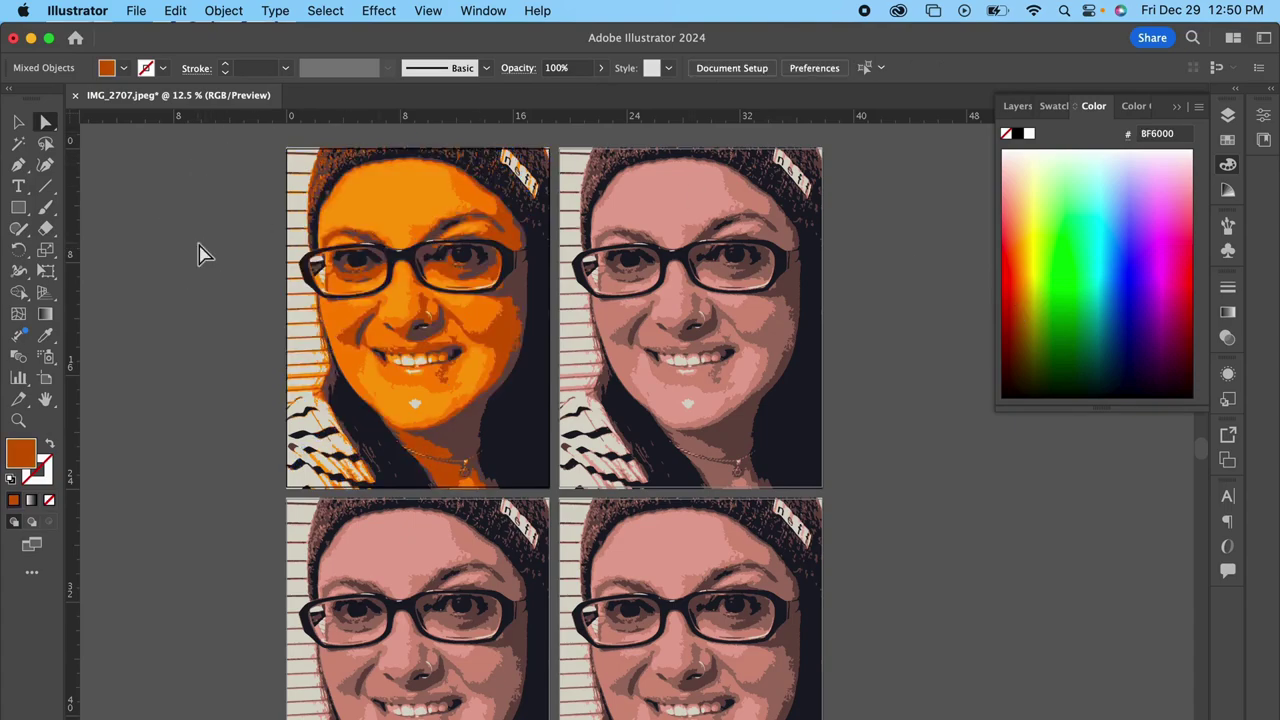
- Refill all brown hair shapes (634A48) with dark red 712900
left_click(527, 288)
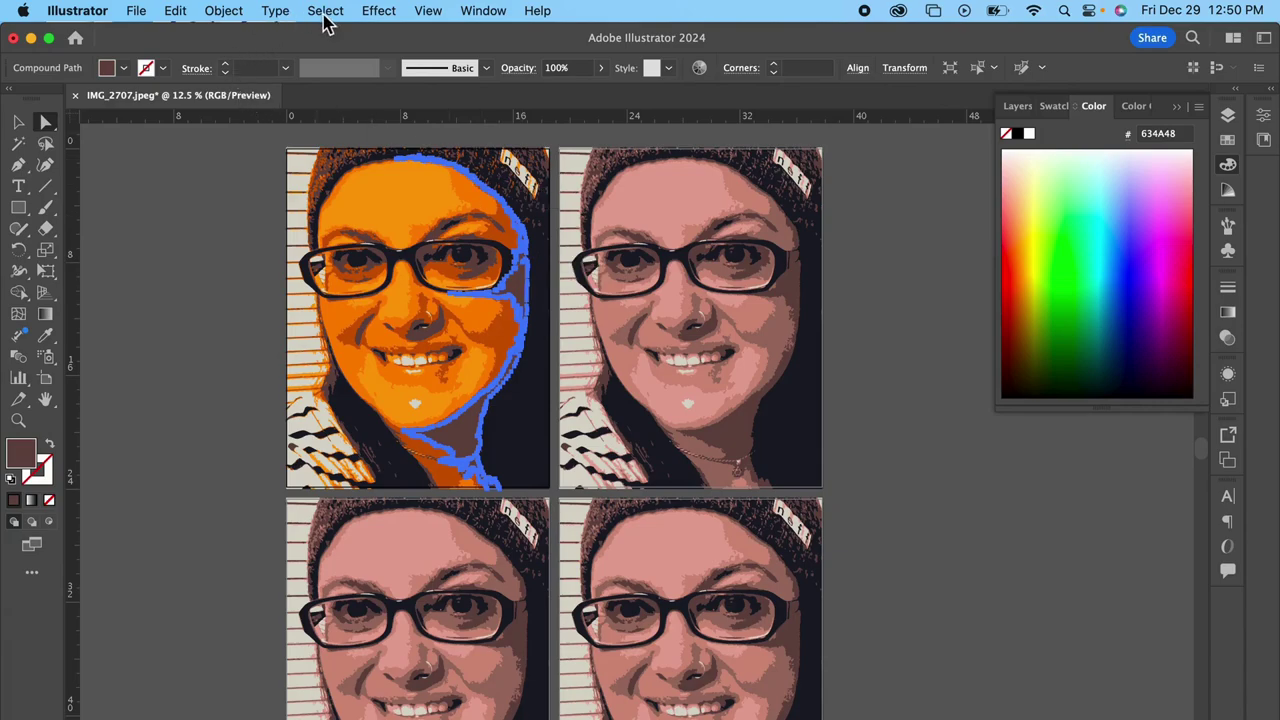
left_click(325, 11)
mouse_move(323, 200)
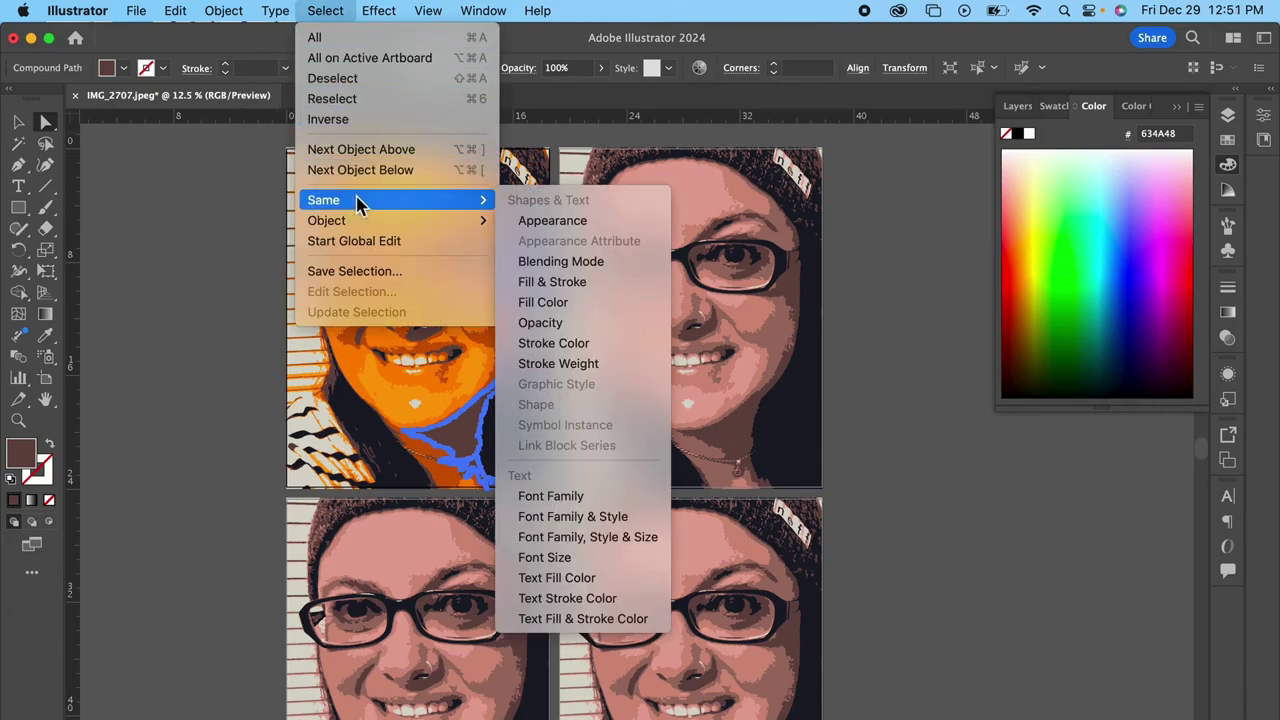
left_click(578, 302)
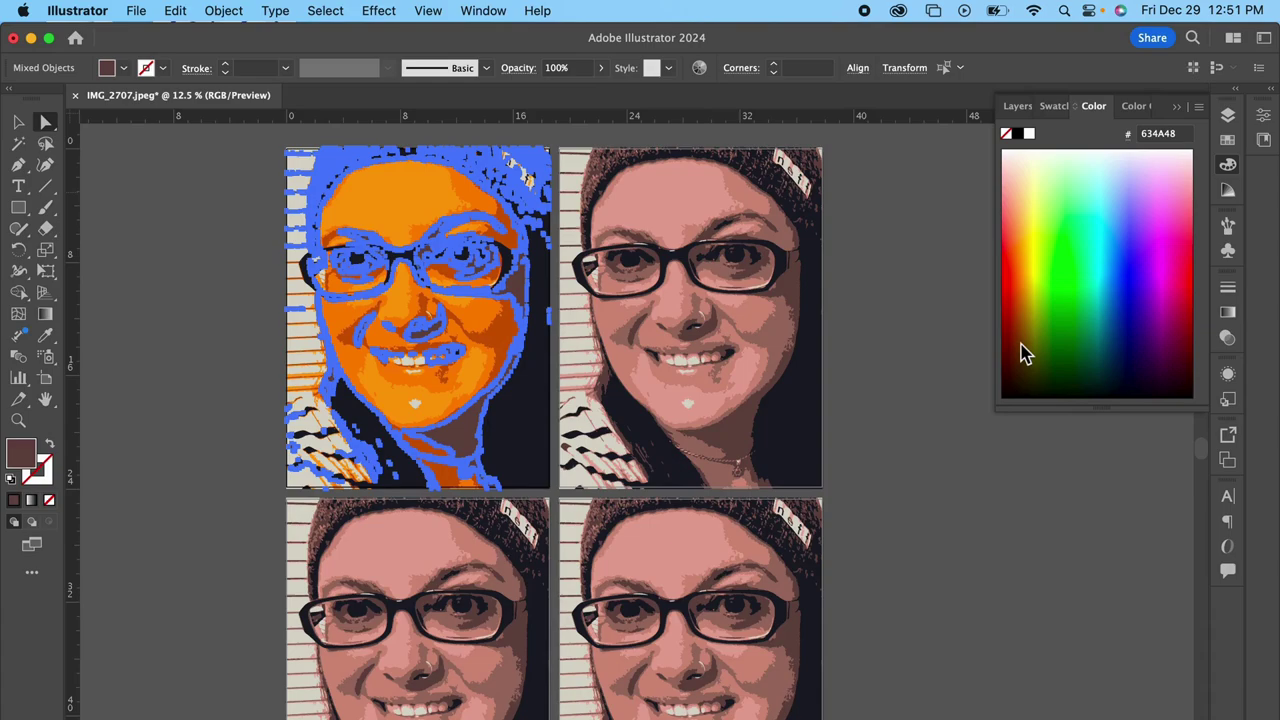
left_click(1014, 346)
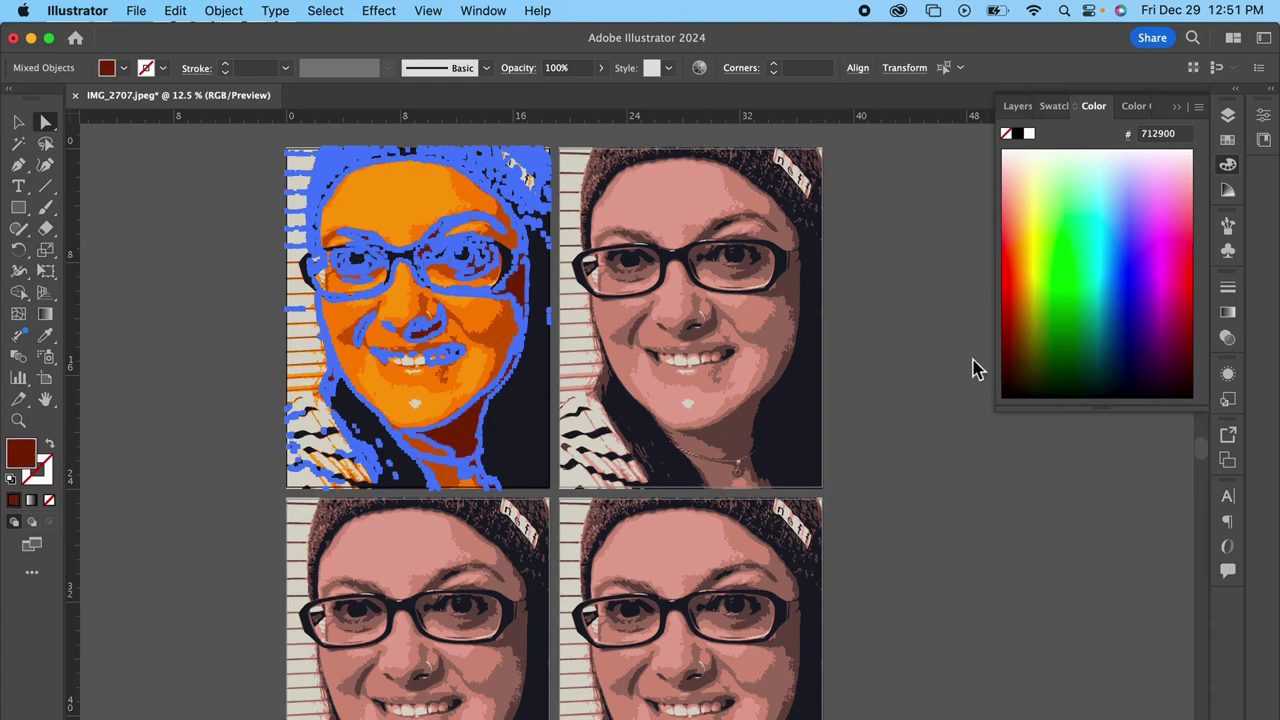
left_click(912, 380)
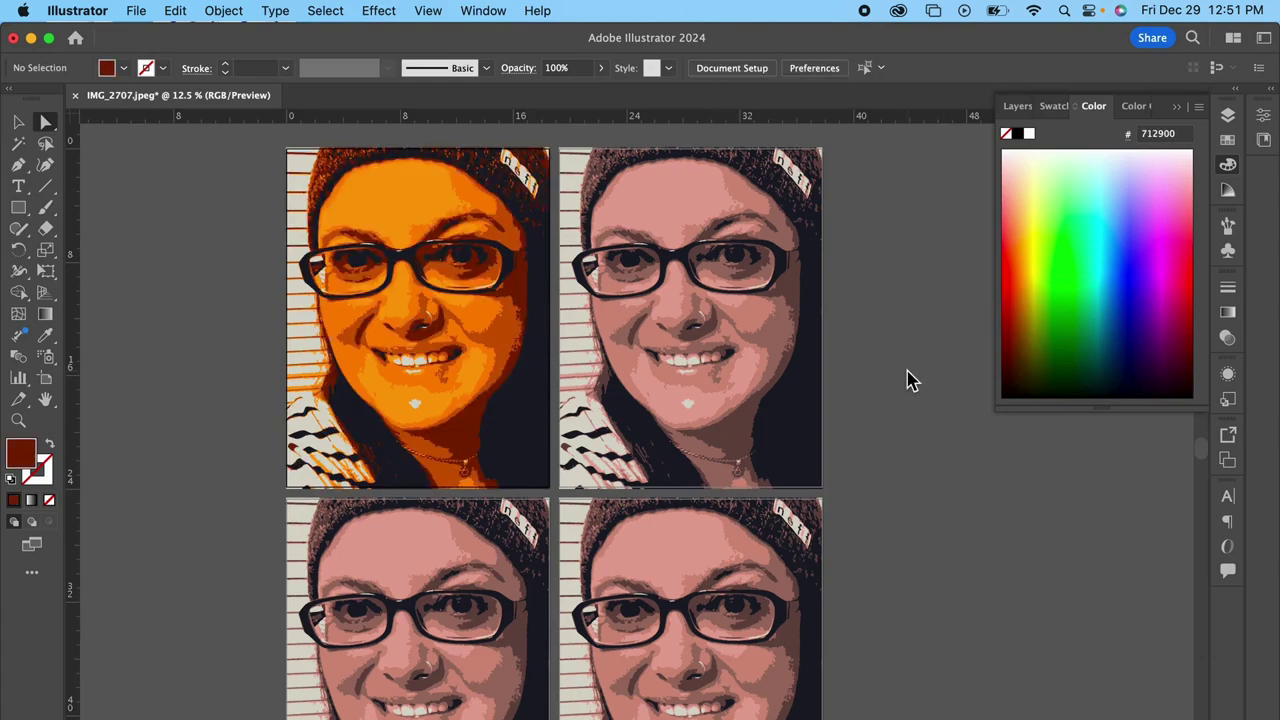
left_click(505, 477)
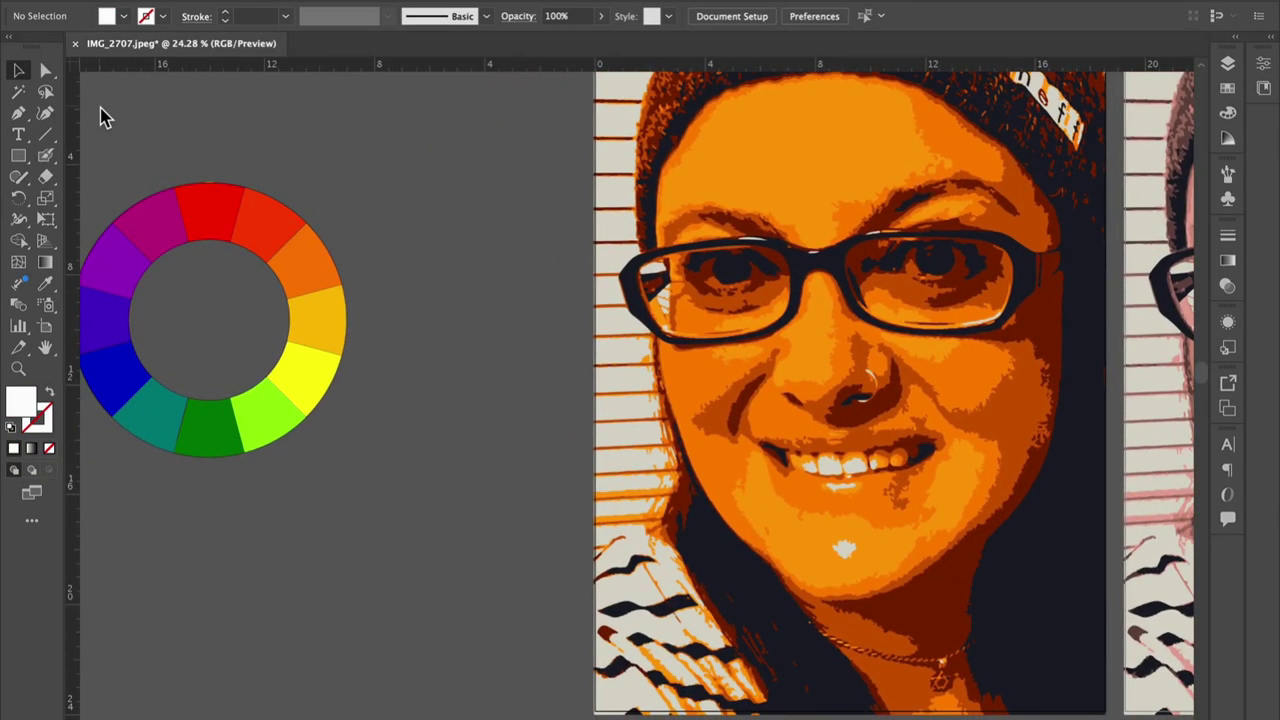
- Drag the colour wheel group beside the orange portrait near the artboard, then deselect it
left_click_drag(210, 225, 390, 145)
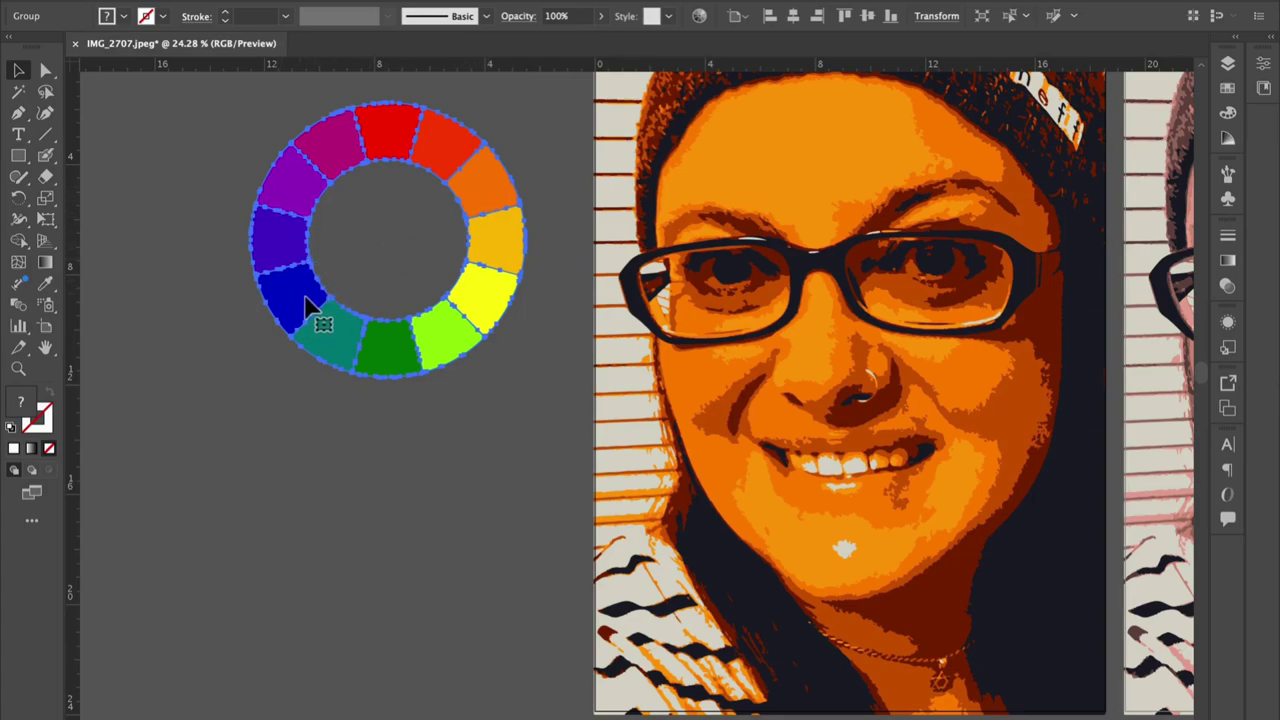
left_click(365, 267)
scroll(364, 262, "right", 5)
scroll(364, 262, "up", 3)
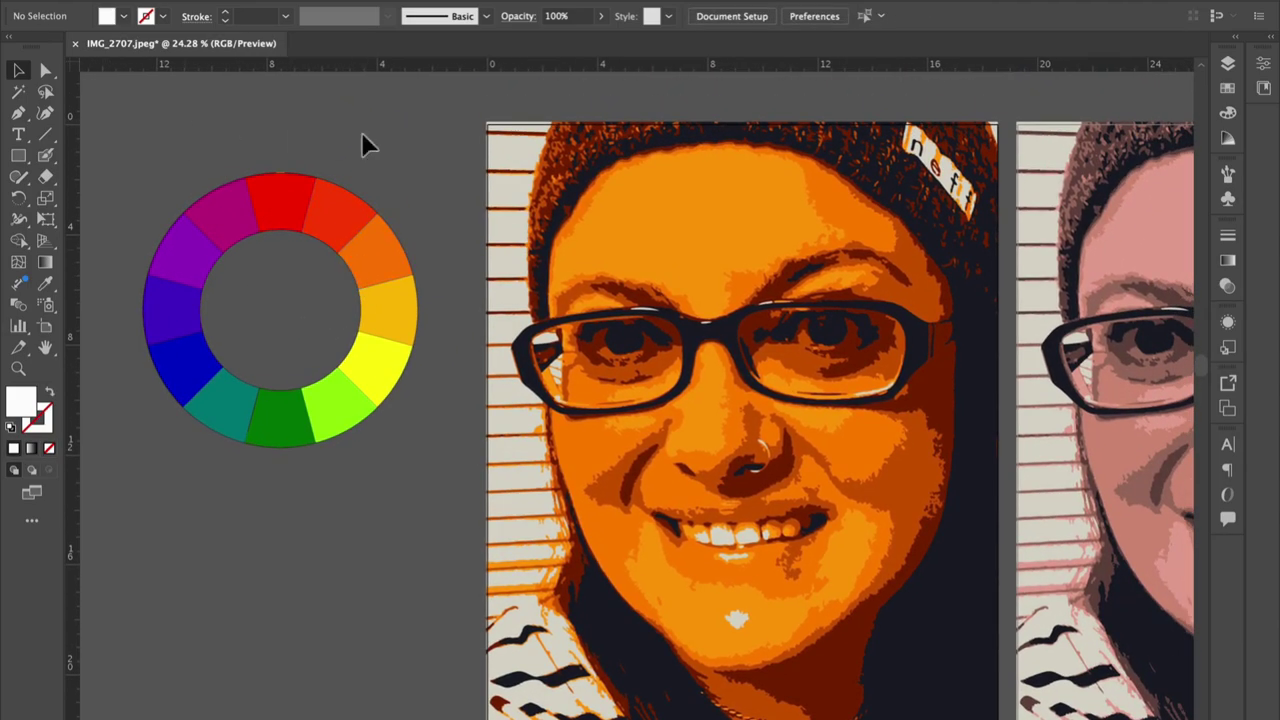
- Switch to Direct Selection so individual paths inside the portrait group can be picked
left_click(519, 161)
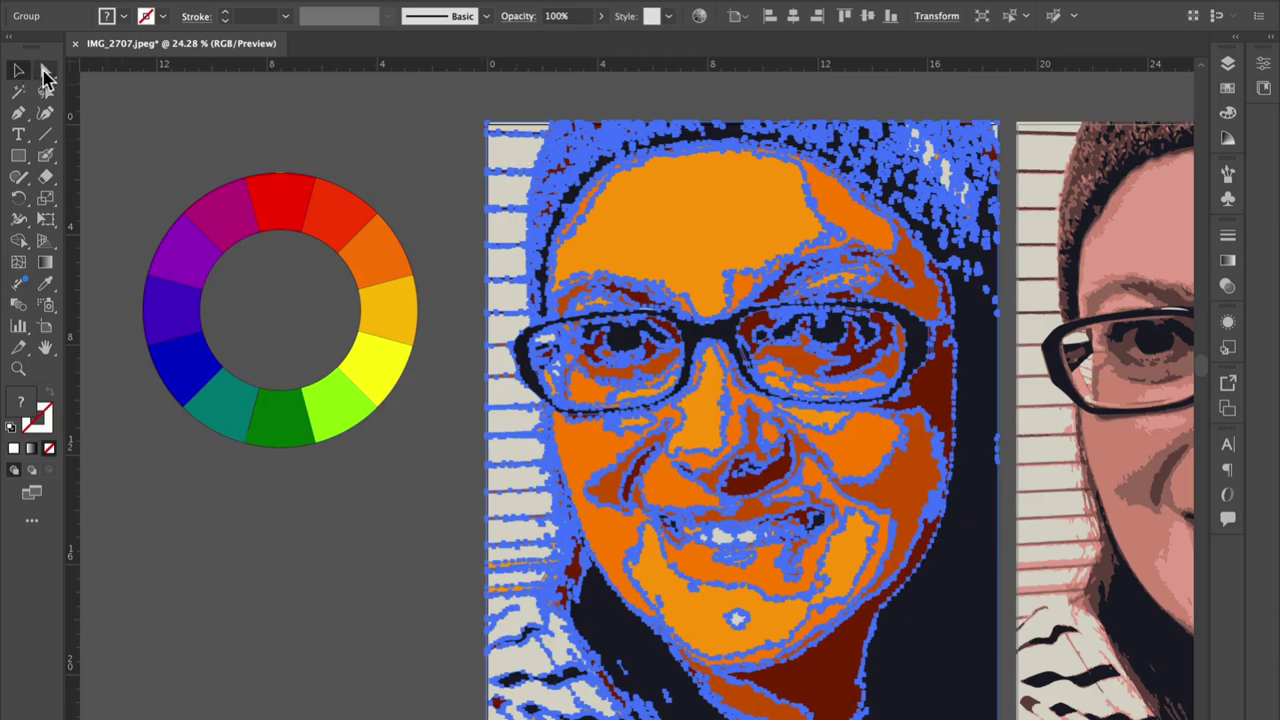
left_click(170, 106)
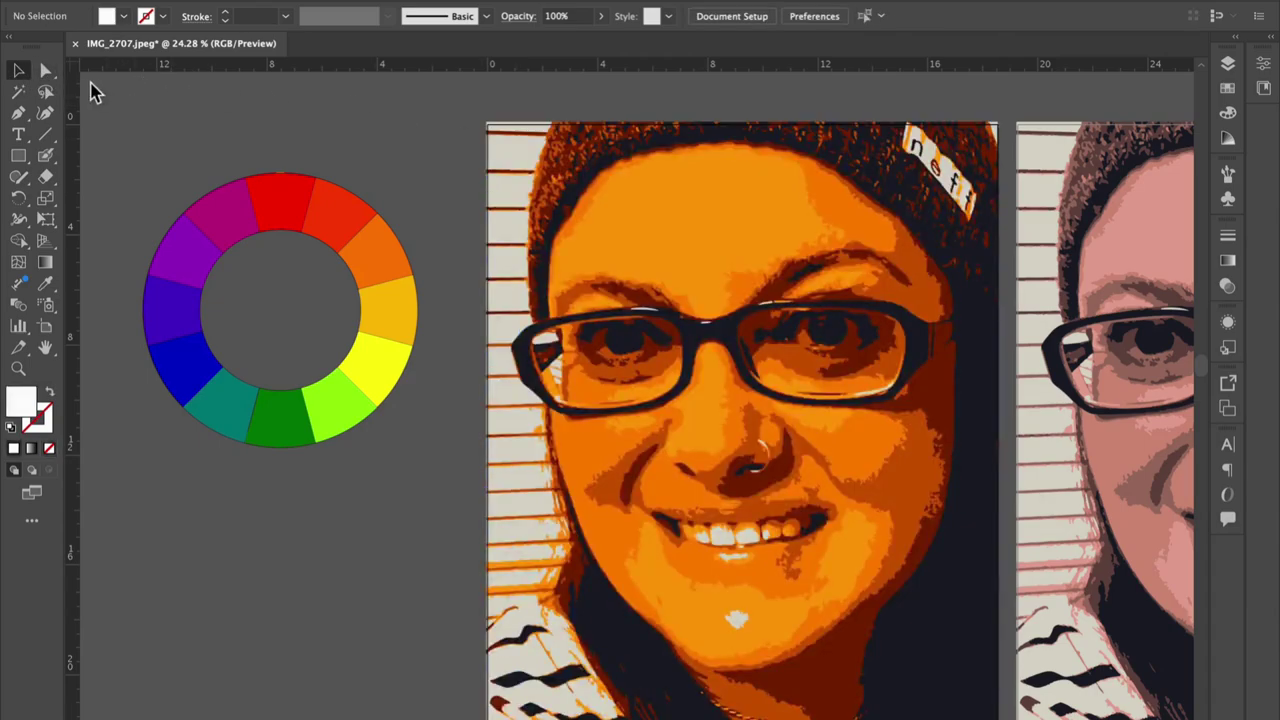
left_click(46, 72)
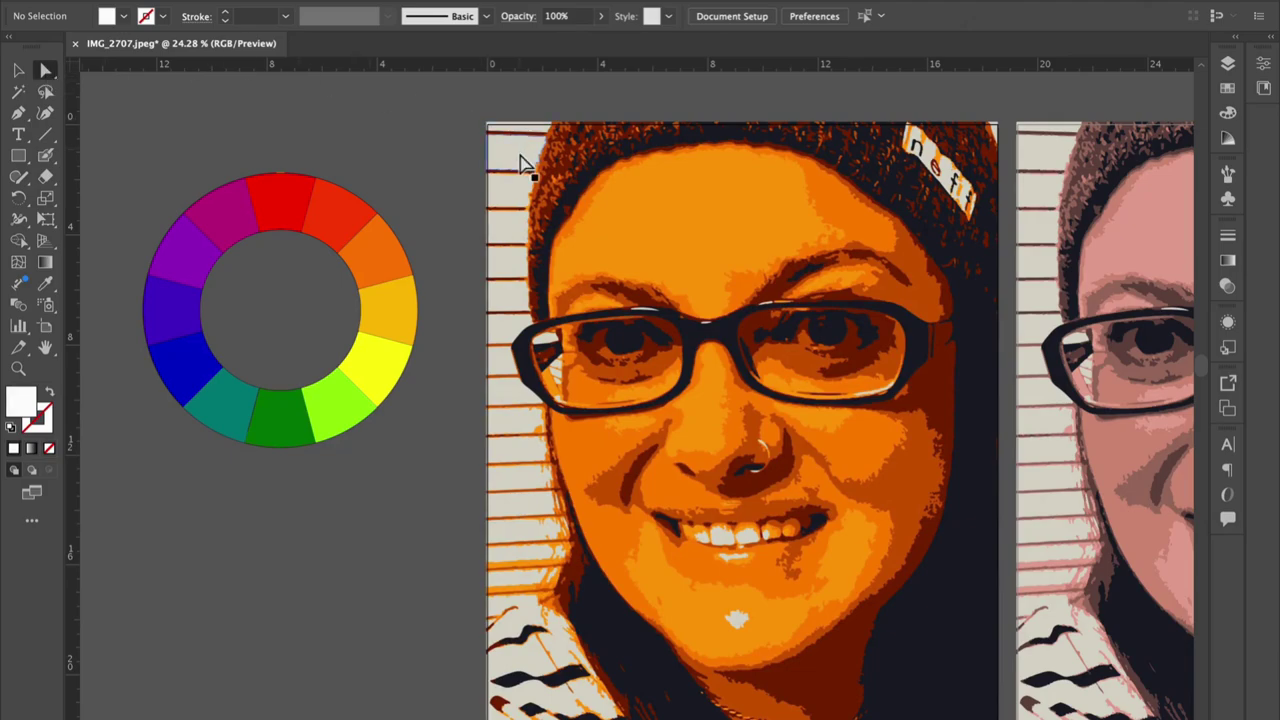
scroll(522, 163, "up", 5)
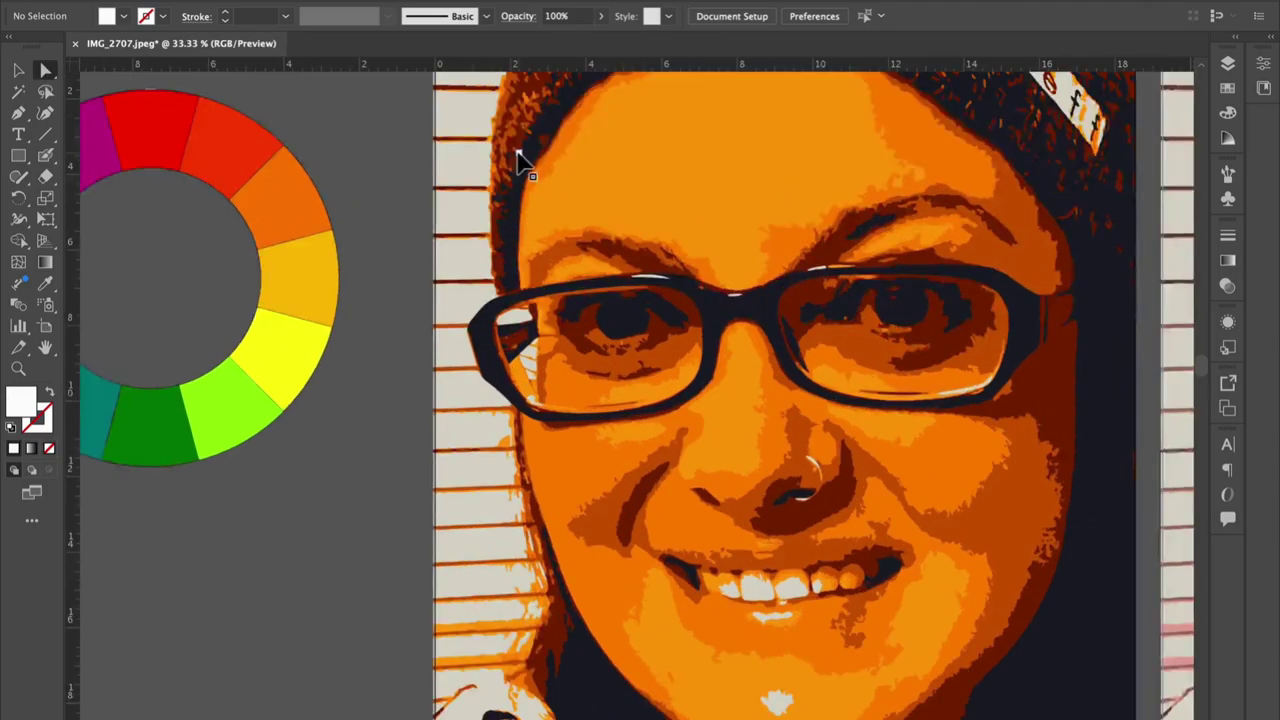
scroll(522, 163, "up", 5)
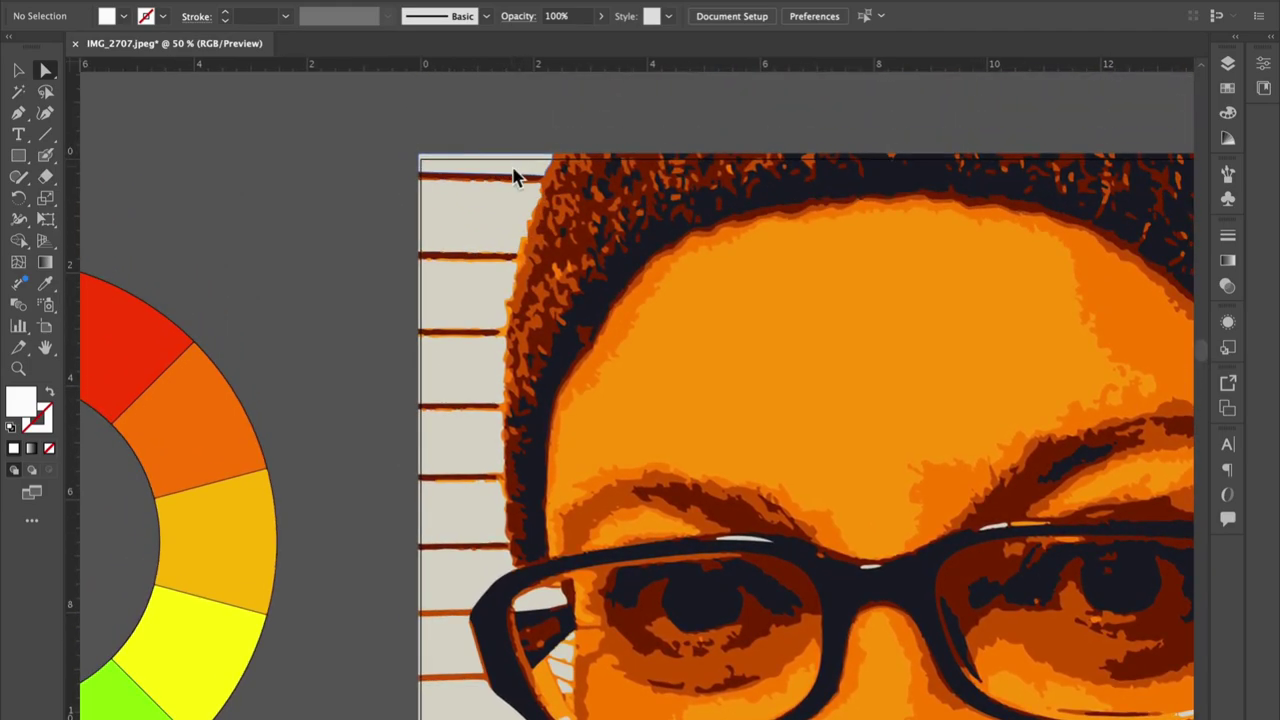
- Shift-select the light beige background strips and lens highlights around the orange face
left_click(513, 176)
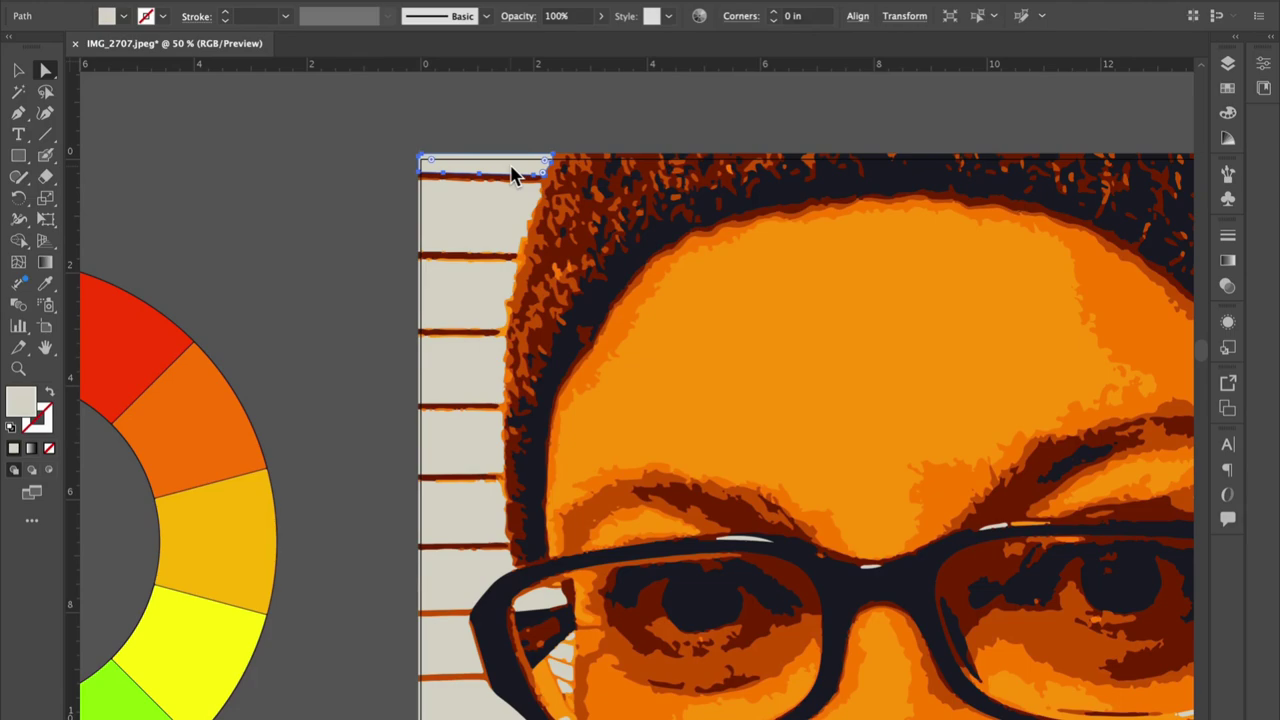
left_click(489, 213, "shift")
left_click(475, 310, "shift")
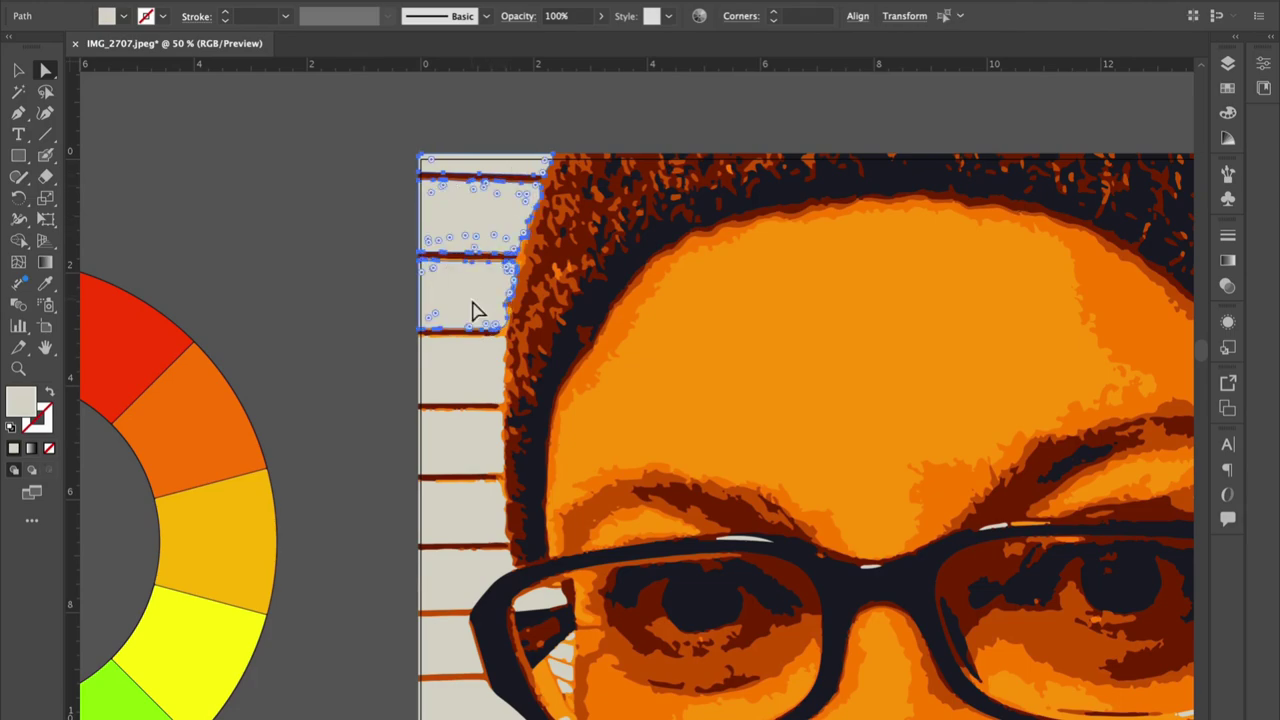
left_click(466, 390, "shift")
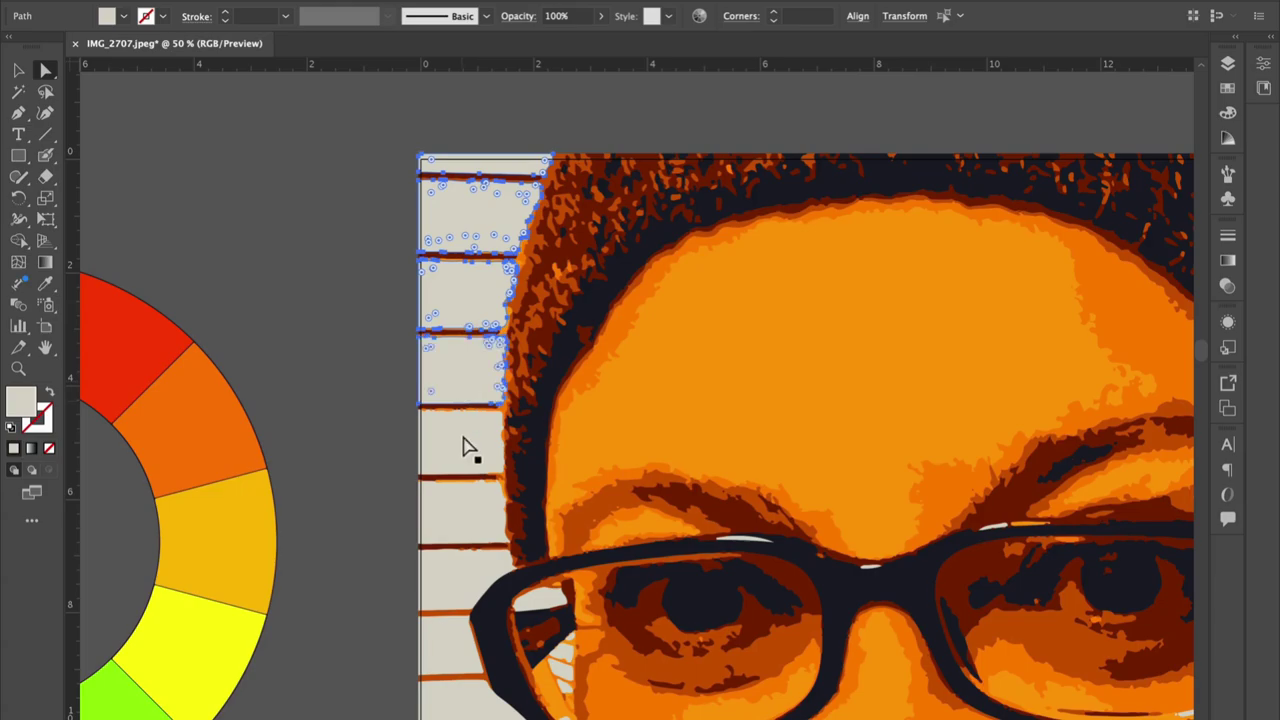
left_click(464, 566, "shift")
scroll(463, 580, "down", 3)
scroll(463, 587, "down", 2)
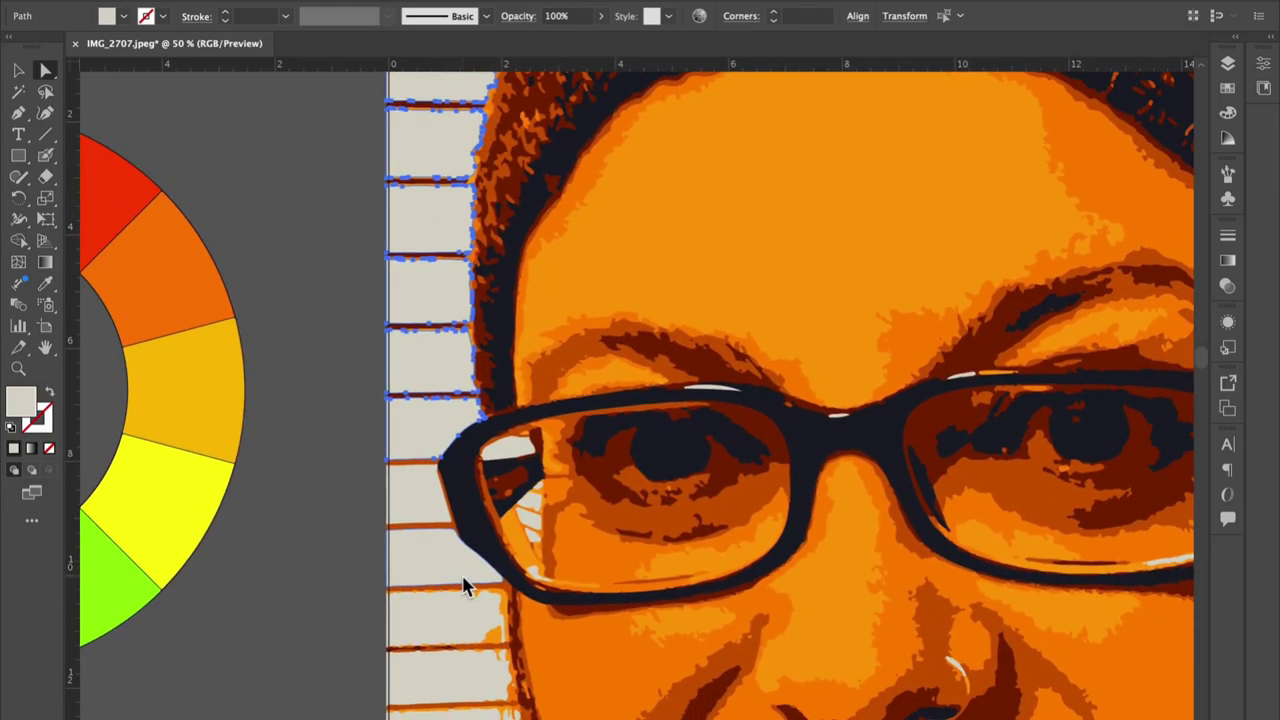
left_click(520, 452, "shift")
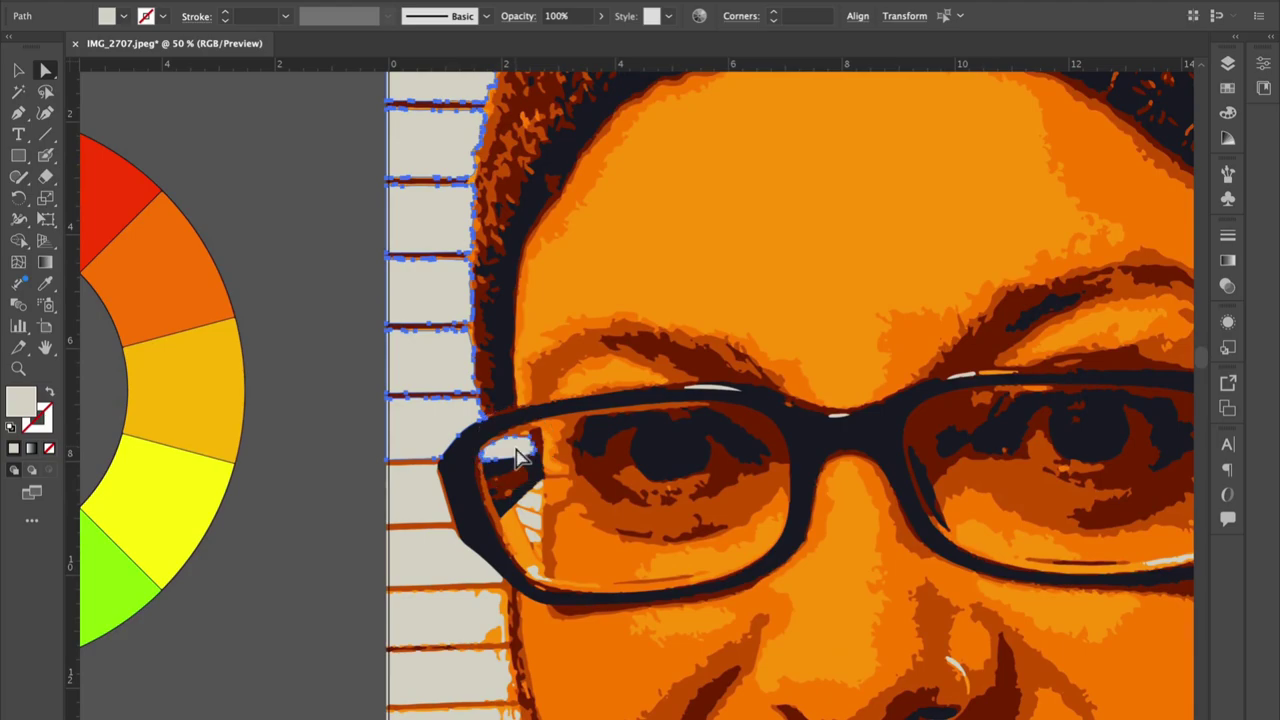
left_click(409, 506, "shift")
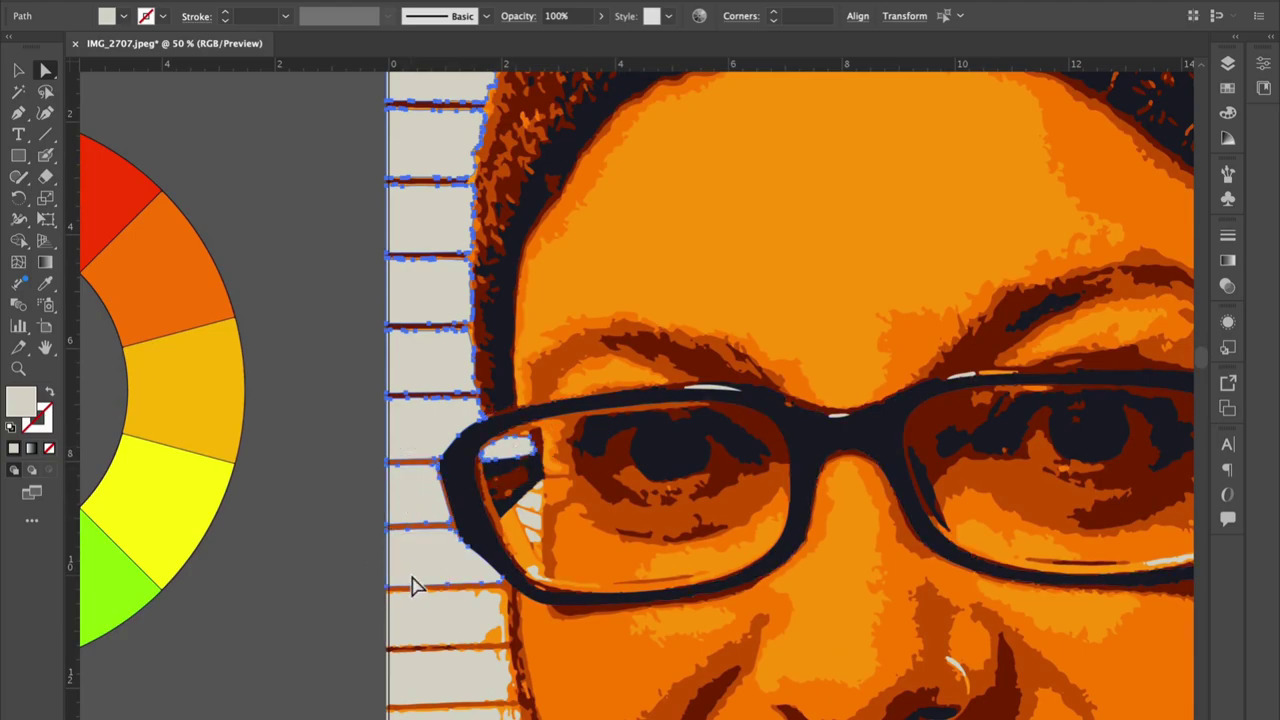
left_click(532, 526, "shift")
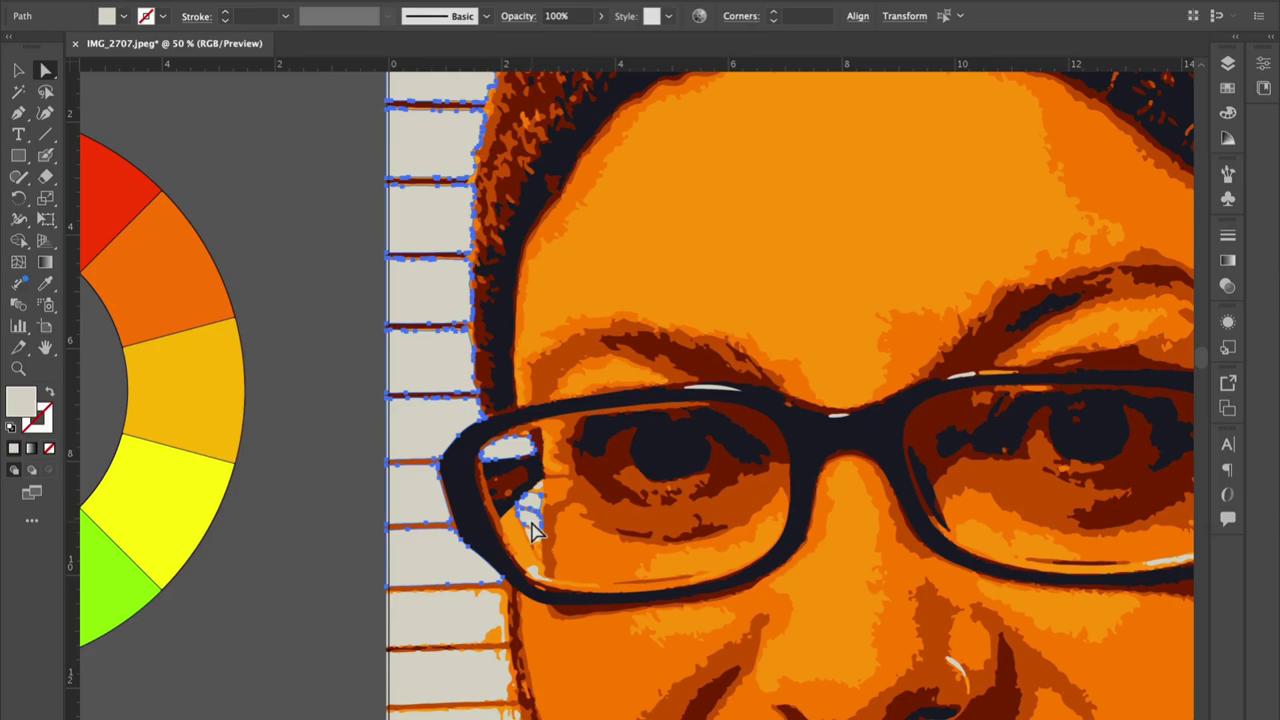
left_click(535, 545, "shift")
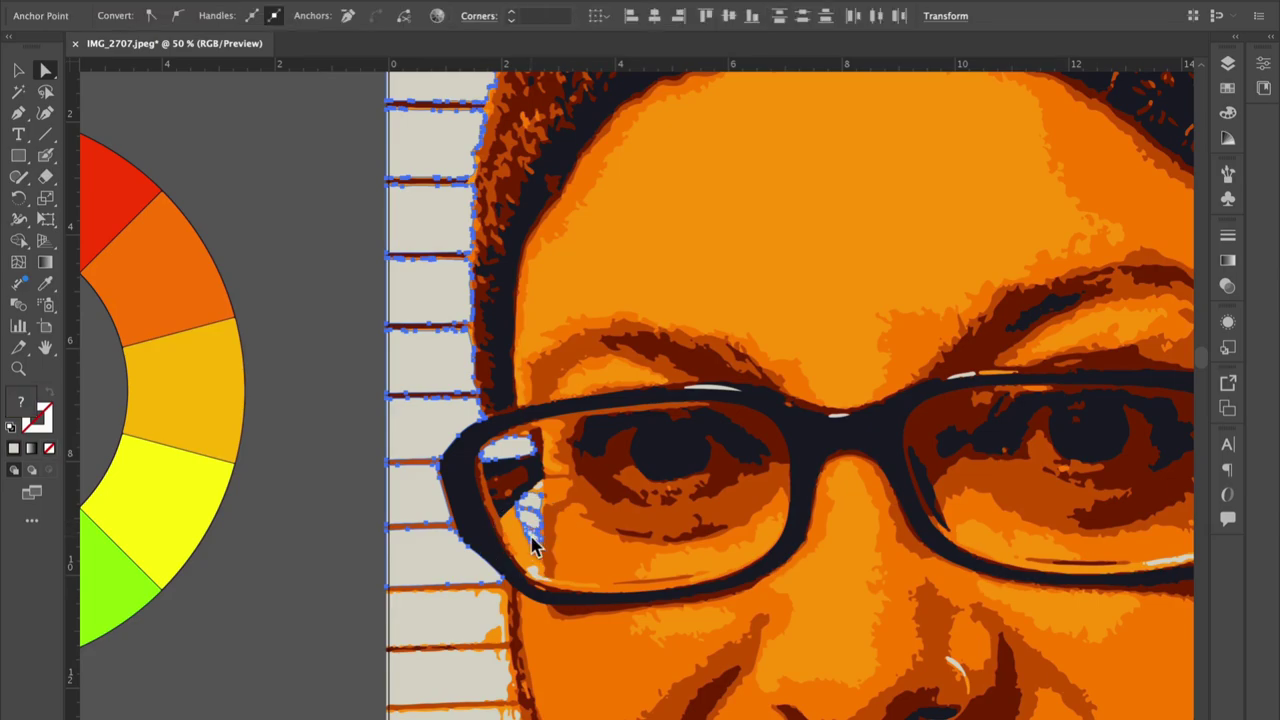
- Add the remaining lower light stripe shapes to the selection
scroll(532, 545, "down", 5)
left_click(455, 487, "shift")
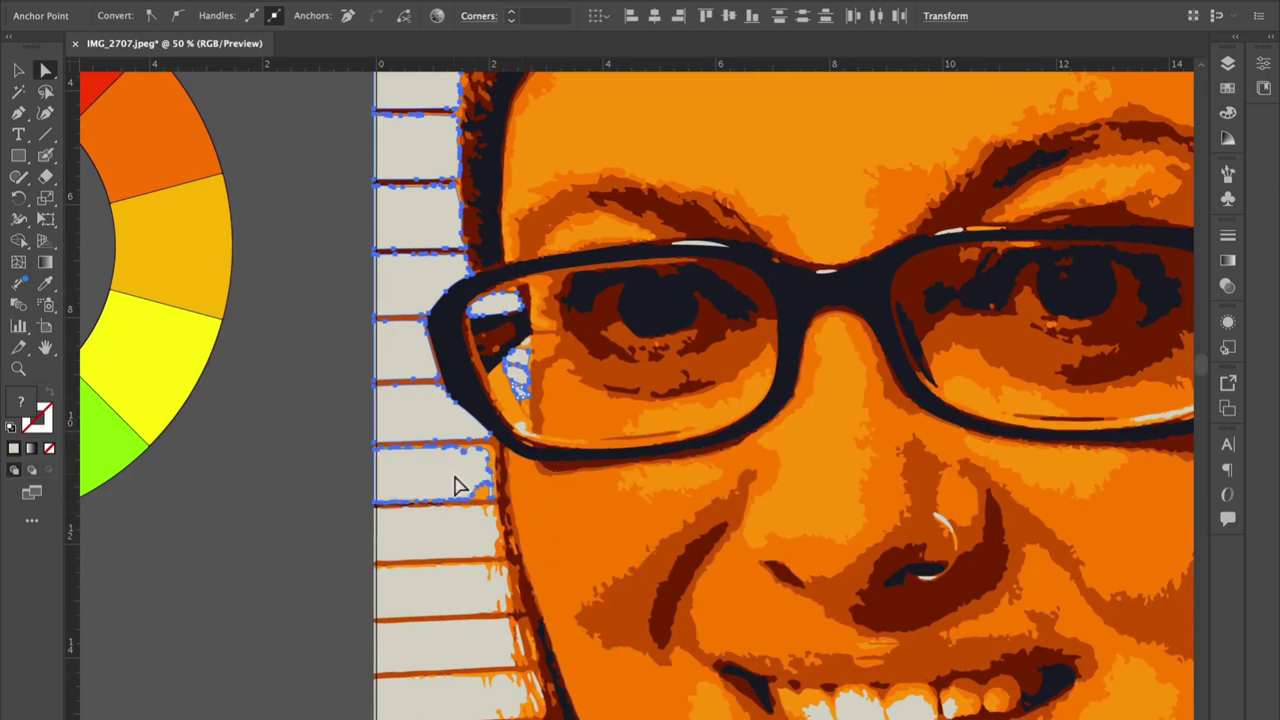
left_click(437, 548, "shift")
left_click(446, 607, "shift")
scroll(443, 606, "down", 5)
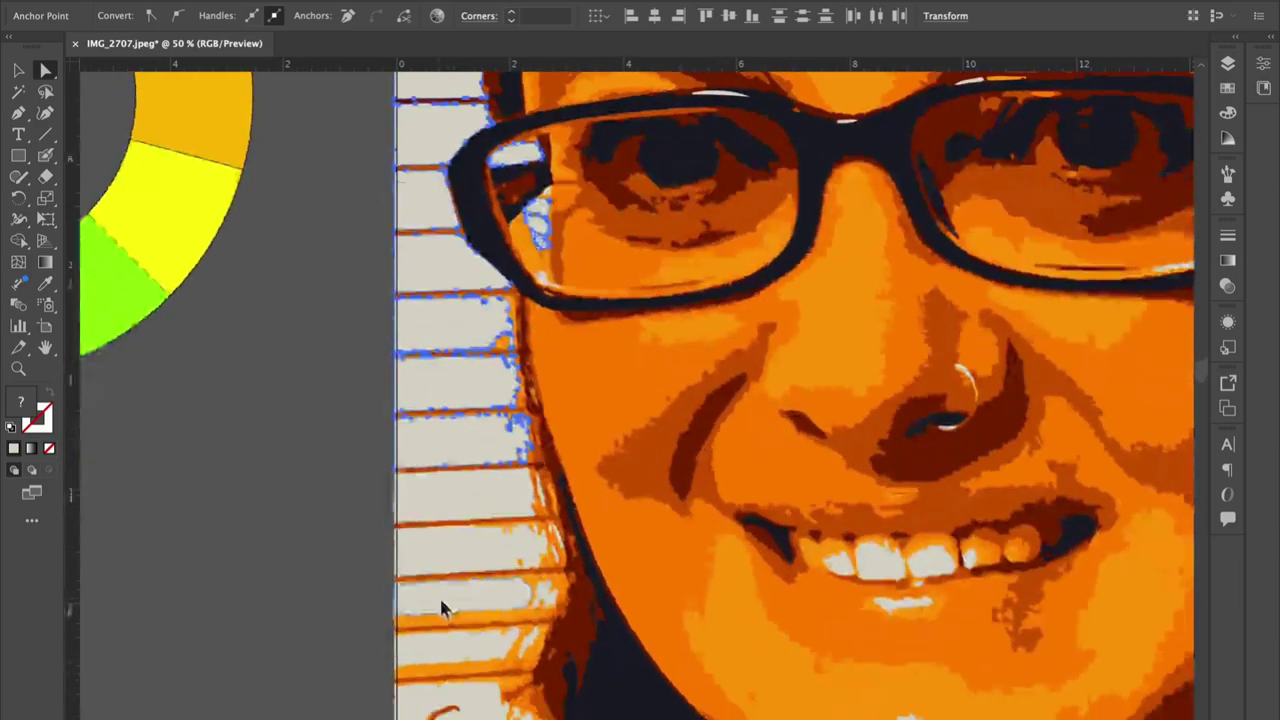
left_click(470, 480, "shift")
left_click(462, 535, "shift")
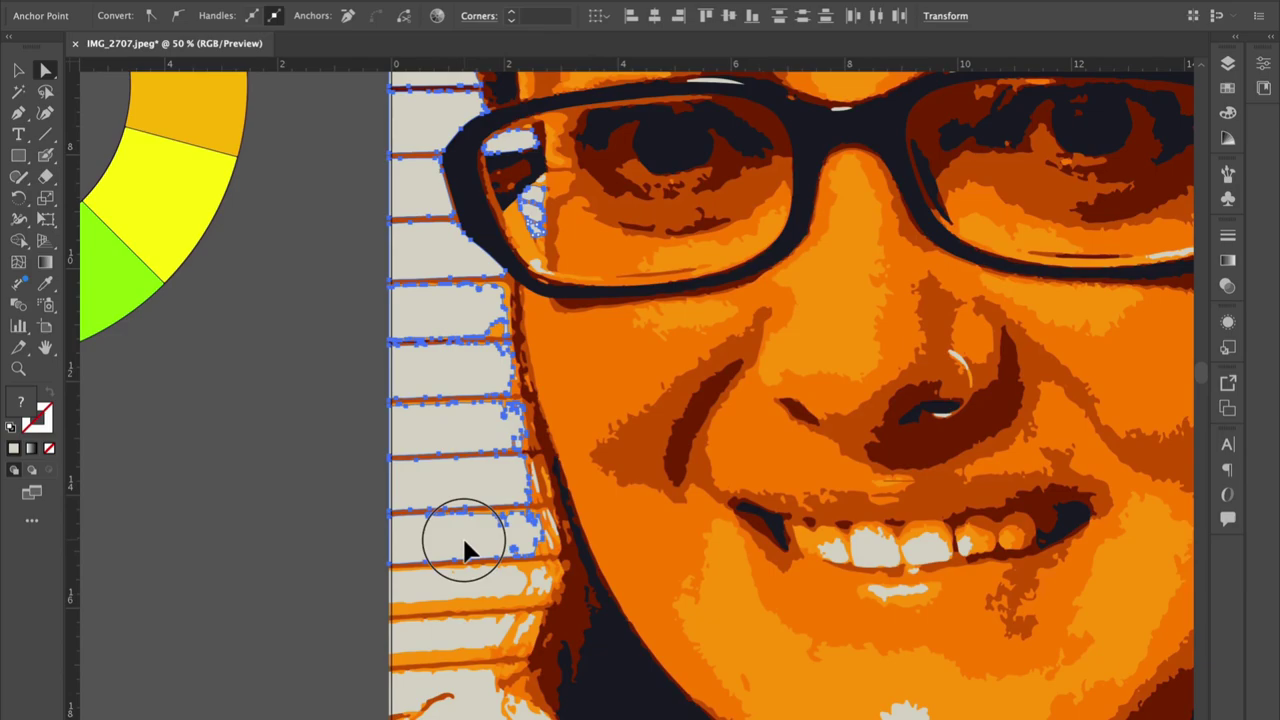
left_click(464, 590, "shift")
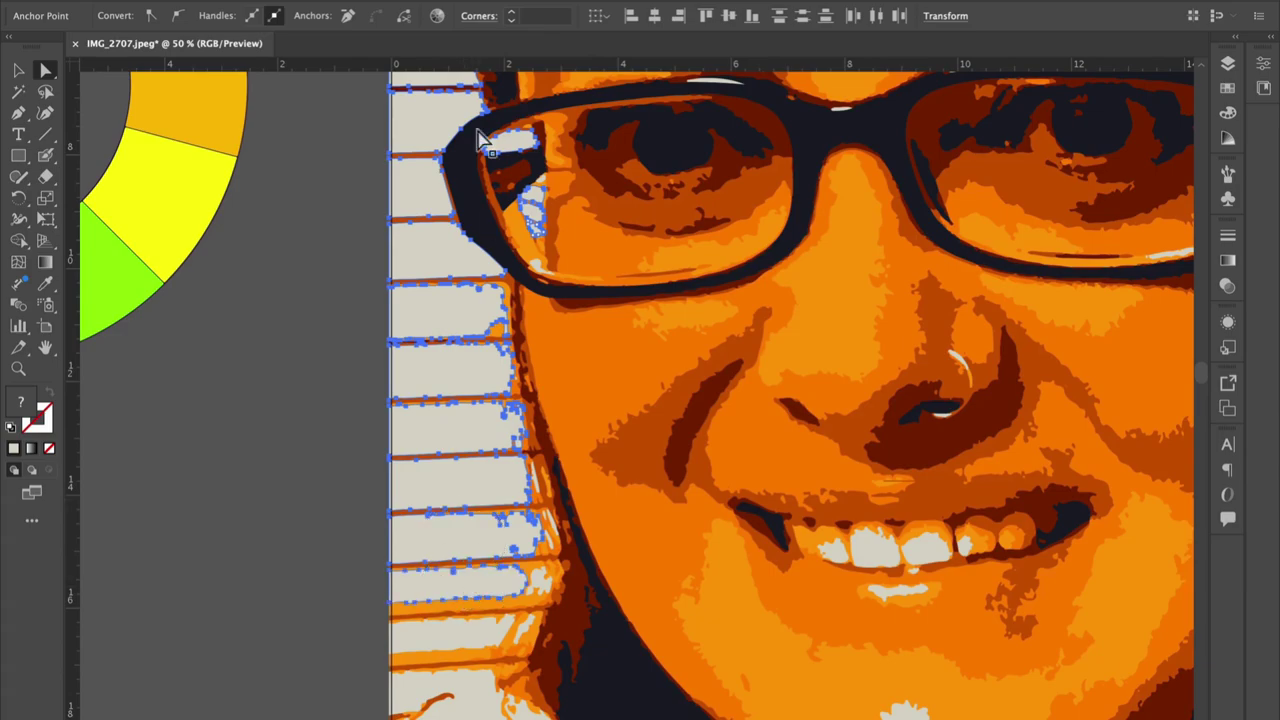
- Check the Select menu, close it without changes, and scroll down the canvas
left_click(320, 0)
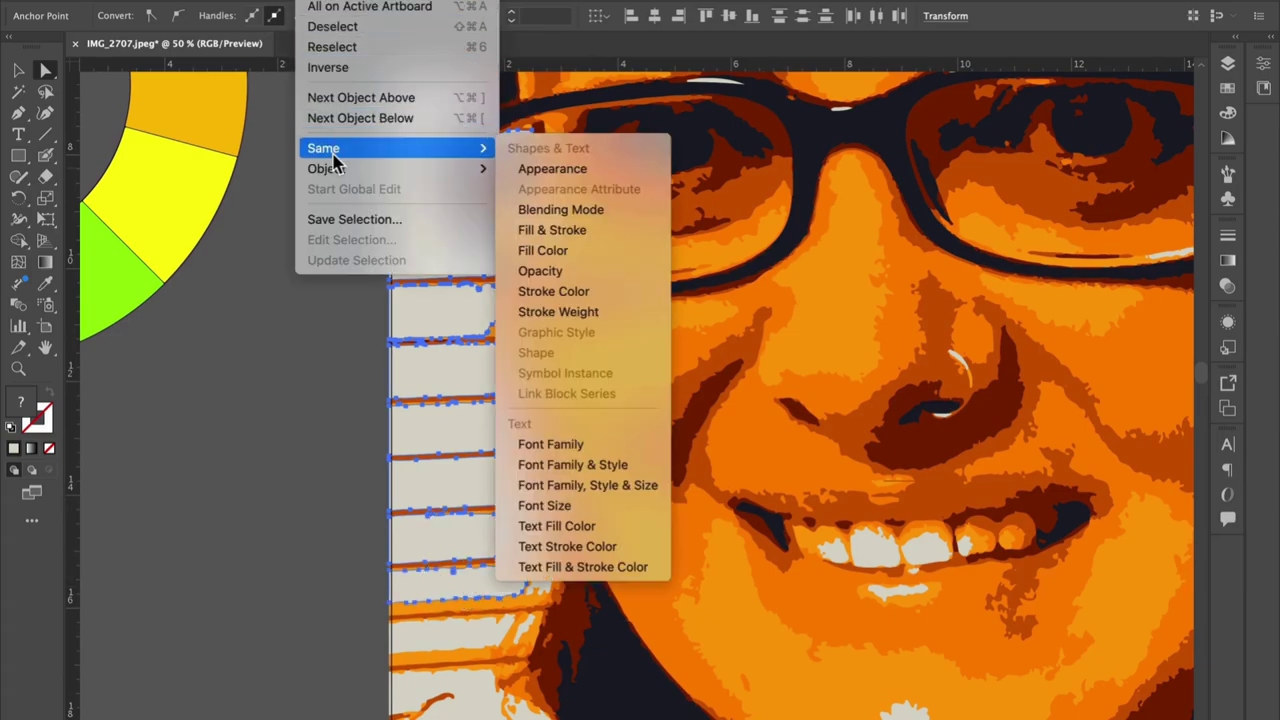
left_click(320, 0)
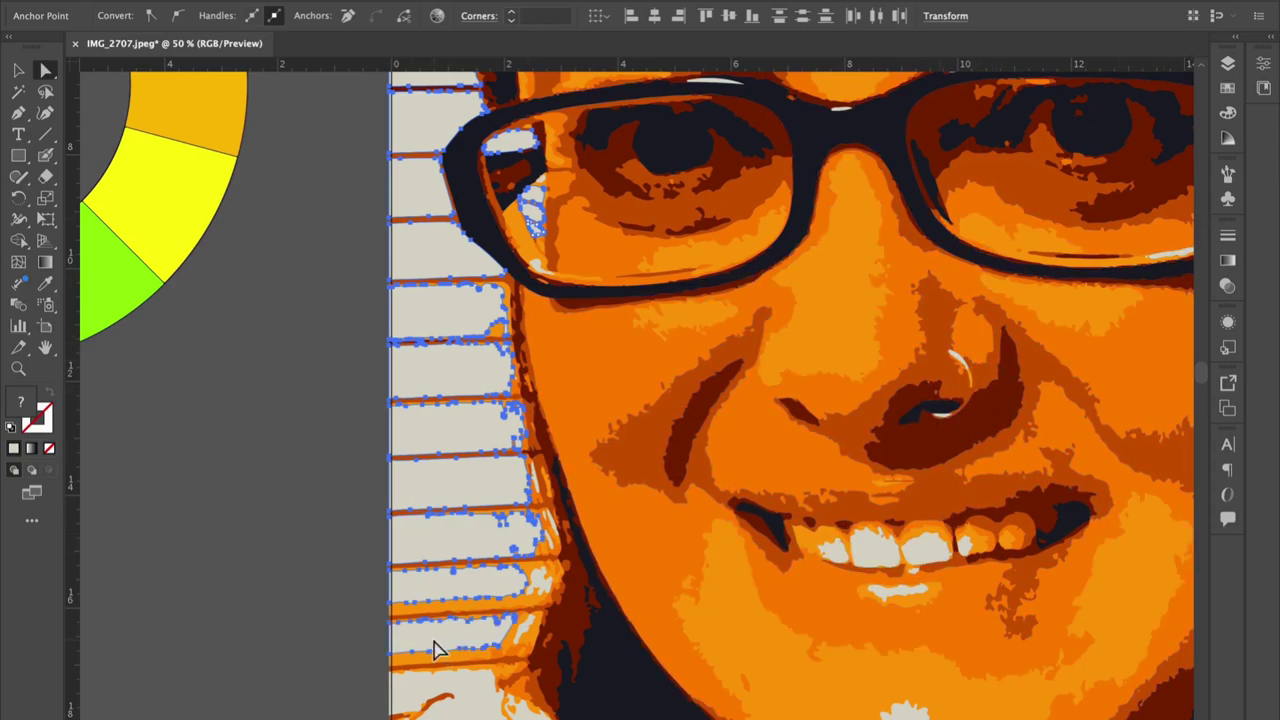
scroll(437, 650, "down", 2)
scroll(437, 650, "down", 1)
scroll(437, 650, "down", 2)
scroll(437, 650, "down", 2)
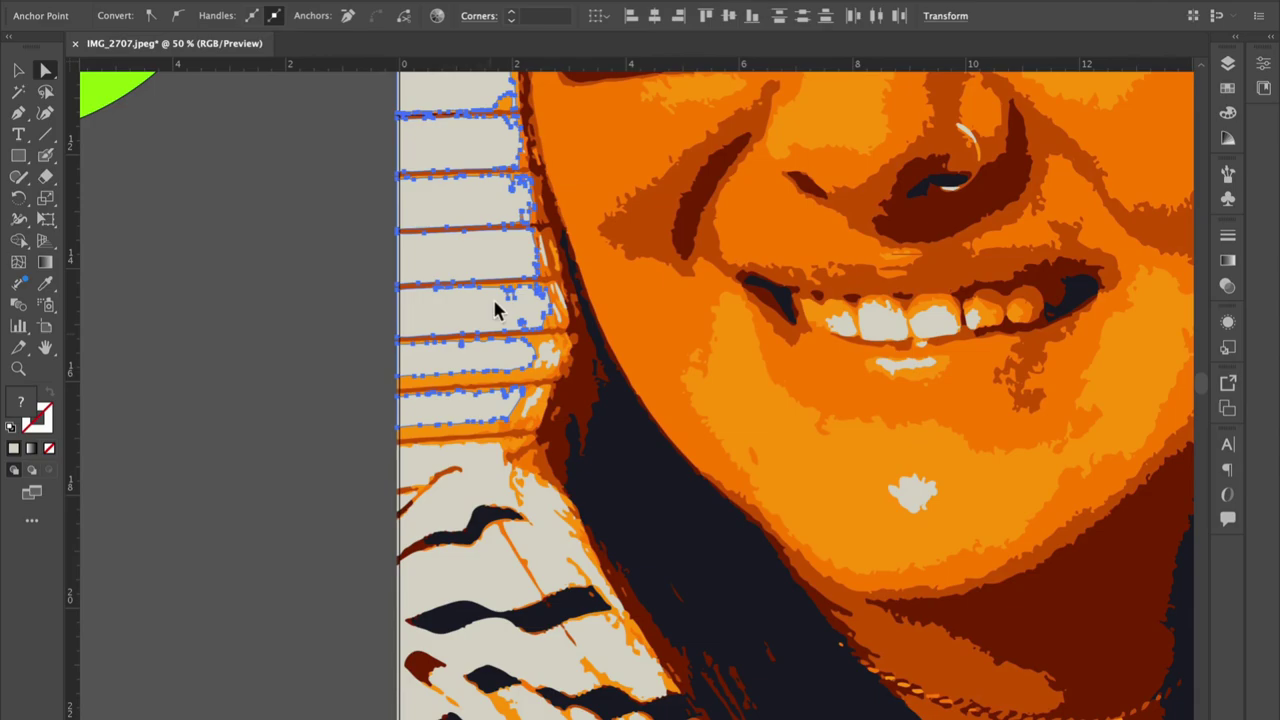
- Fill the selected blind stripes with cyan 00C1FD from the Color panel spectrum
left_click(1230, 116)
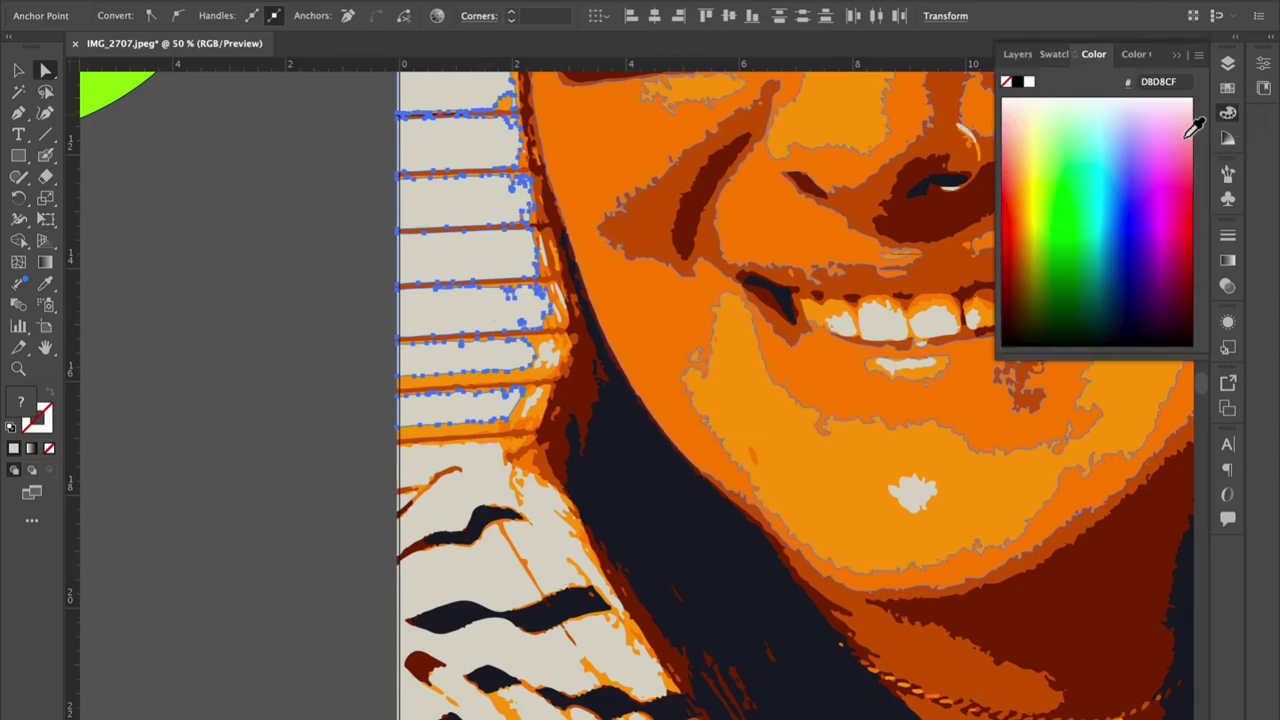
left_click(1108, 216)
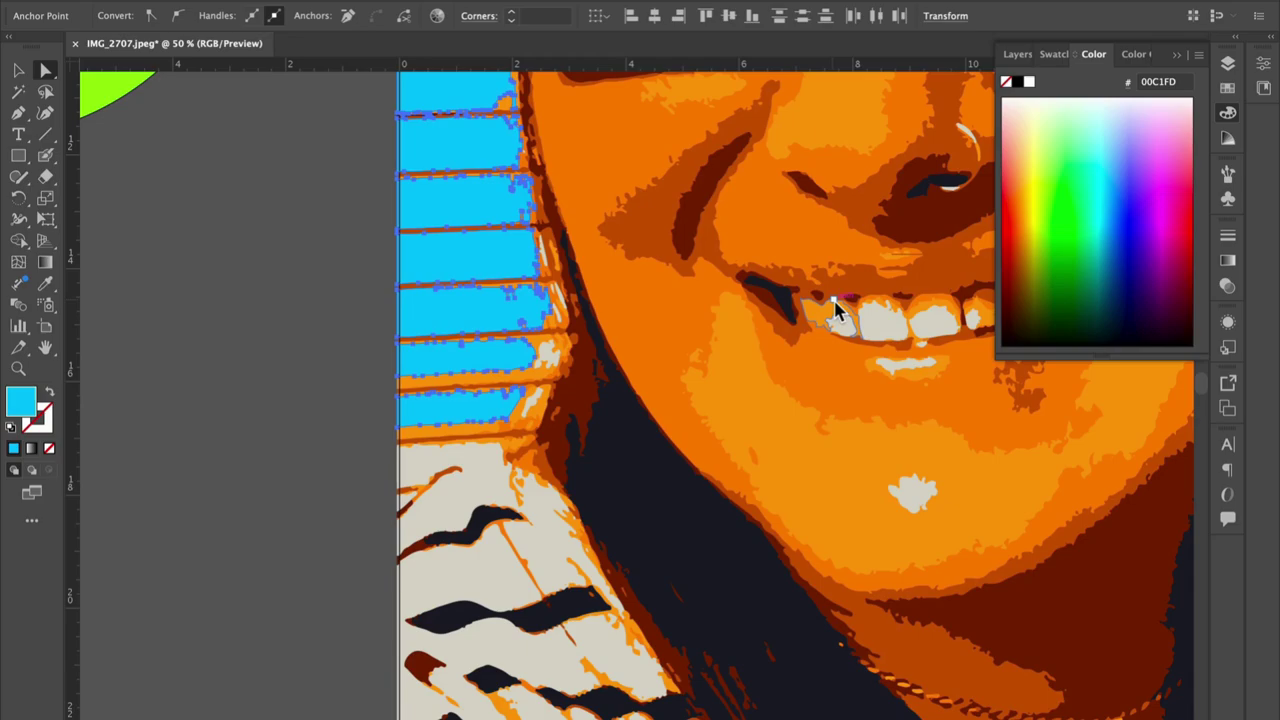
key("ctrl+minus")
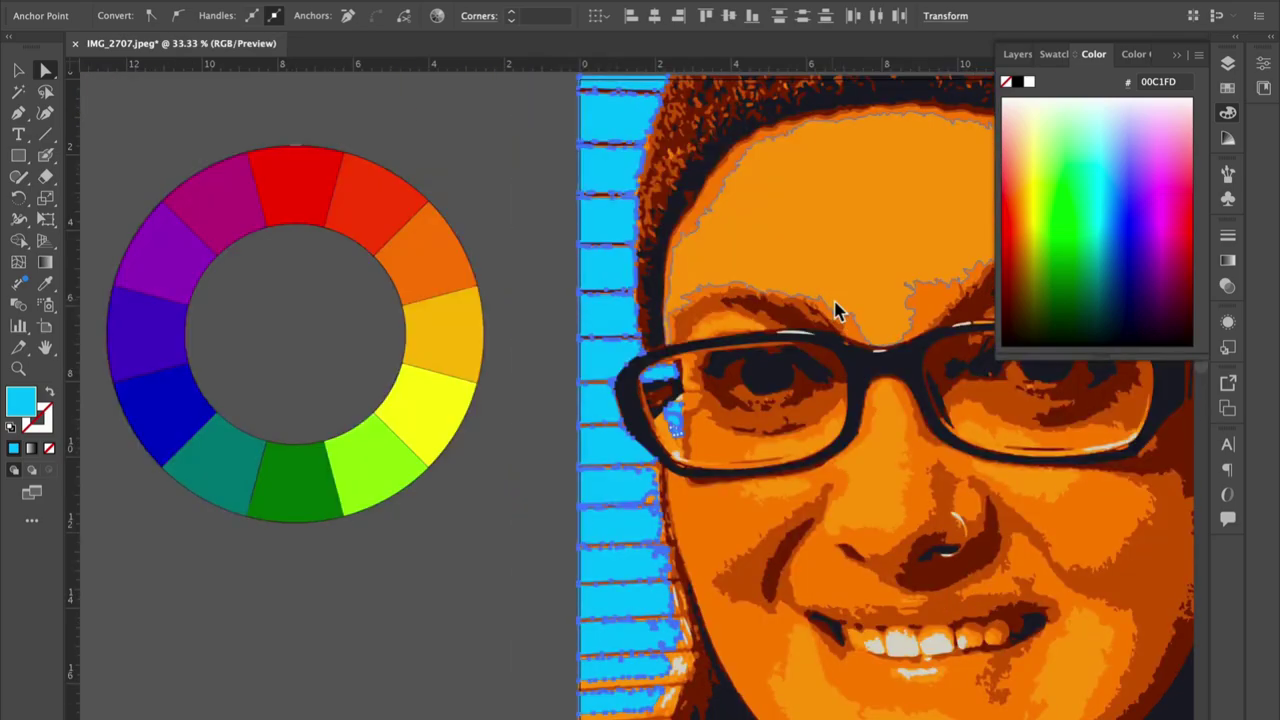
key("ctrl+minus")
scroll(838, 310, "down", 3)
scroll(838, 310, "right", 5)
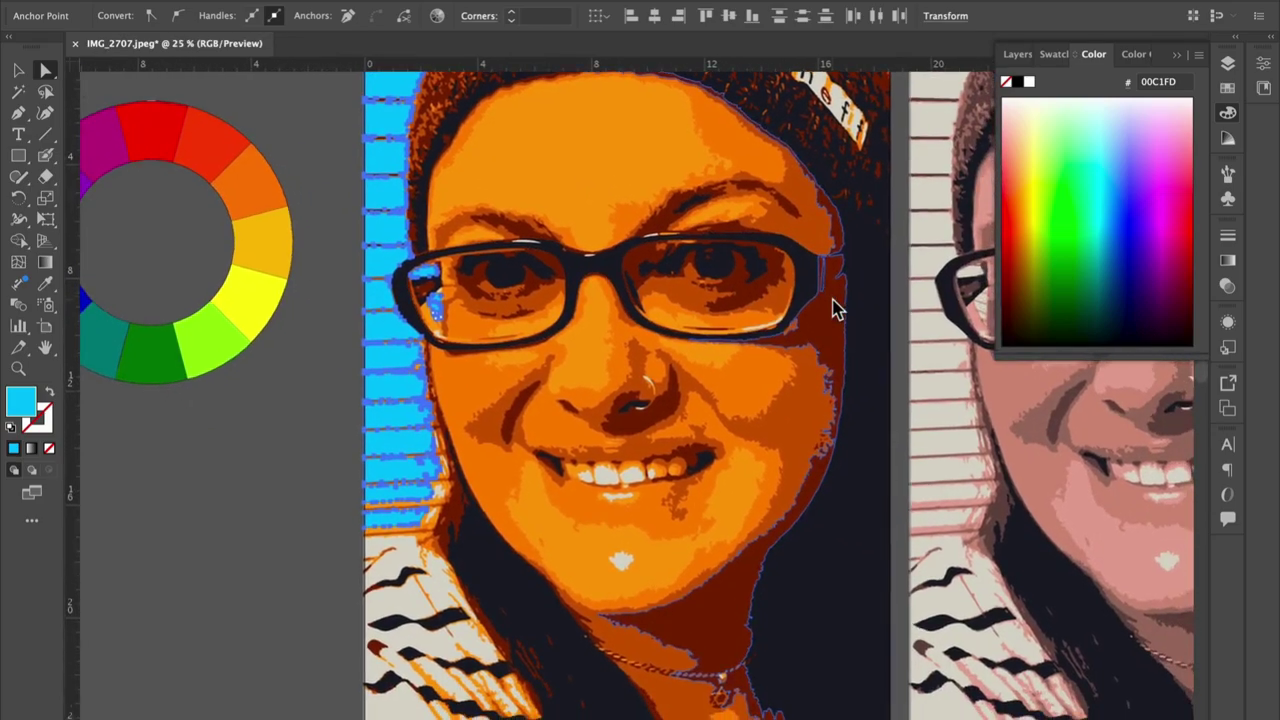
scroll(838, 310, "down", 2)
scroll(834, 309, "down", 2)
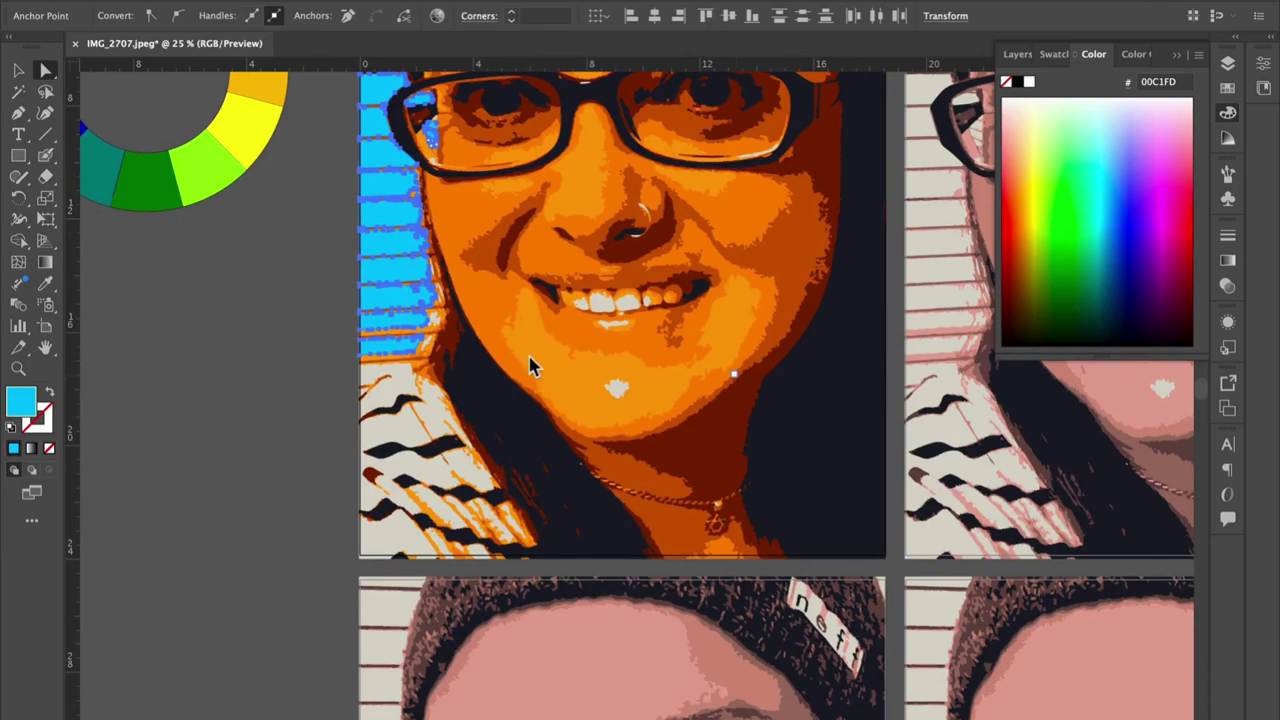
- Shift-select the light shirt stripe pieces at the lower left of the orange panel
left_click(397, 397)
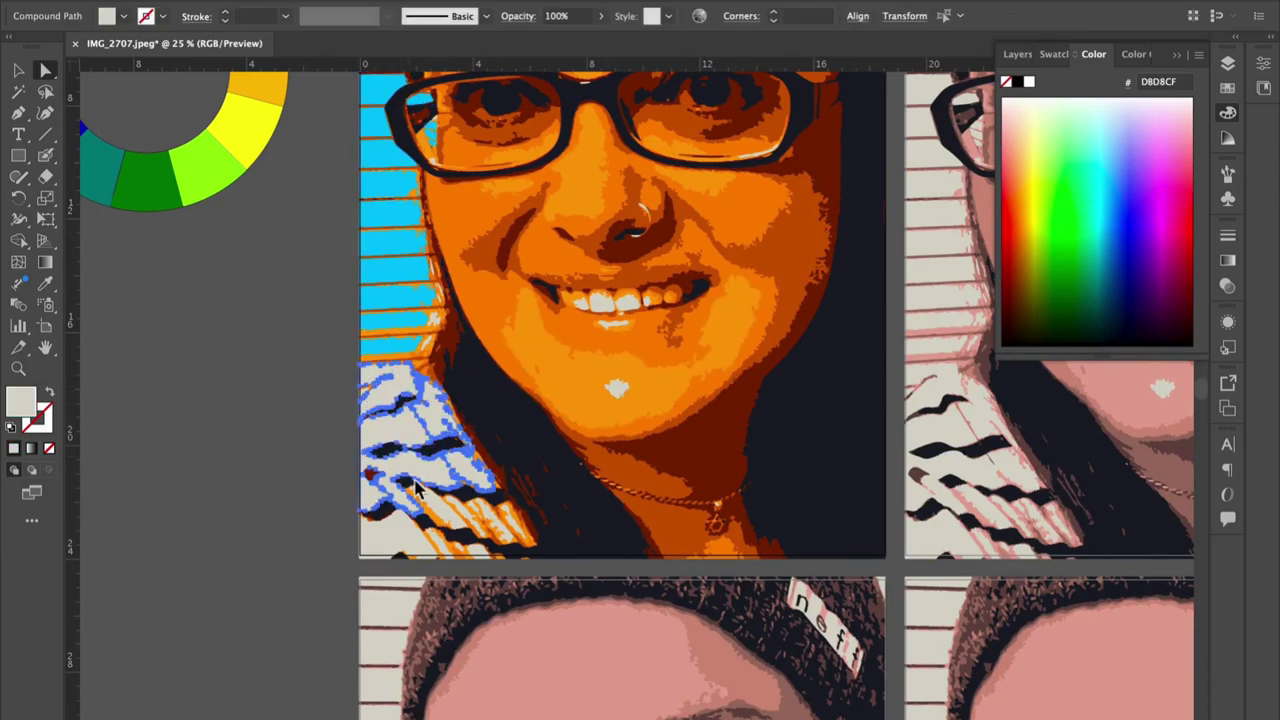
left_click(404, 550, "shift")
left_click(443, 515, "shift")
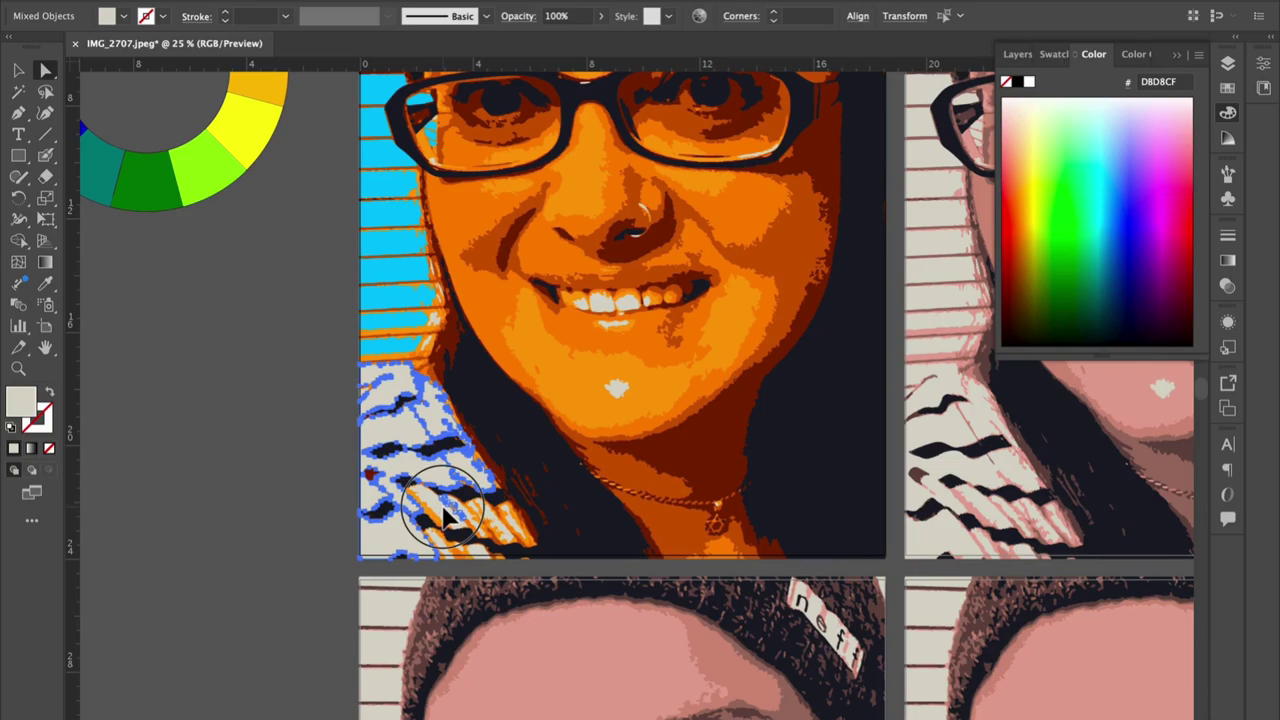
left_click(443, 512, "shift")
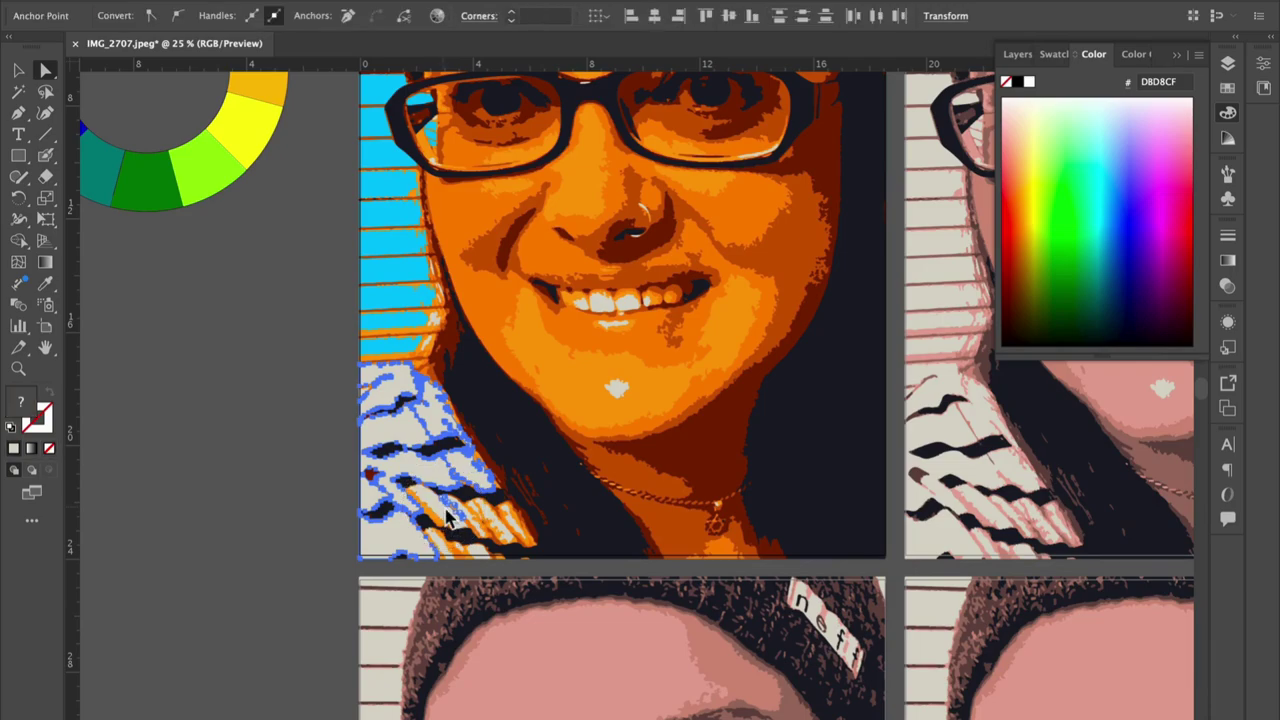
scroll(447, 515, "up", 2)
scroll(443, 514, "up", 2)
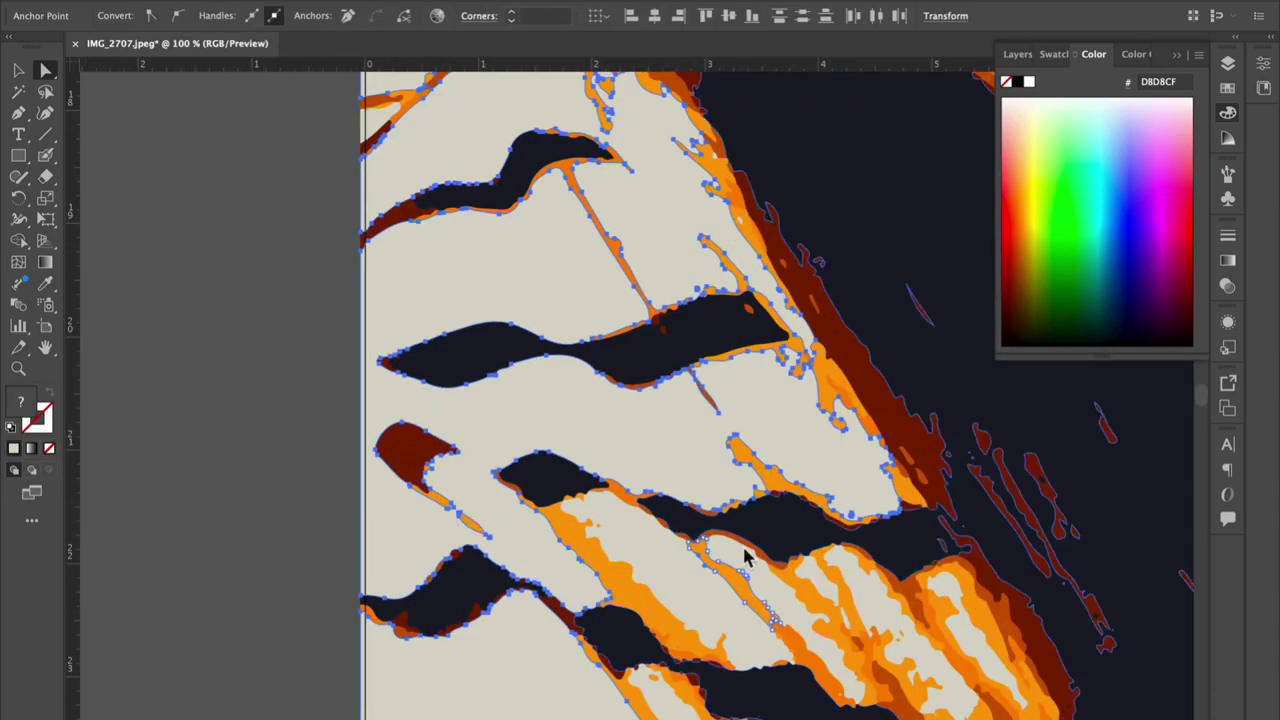
left_click(742, 592, "shift")
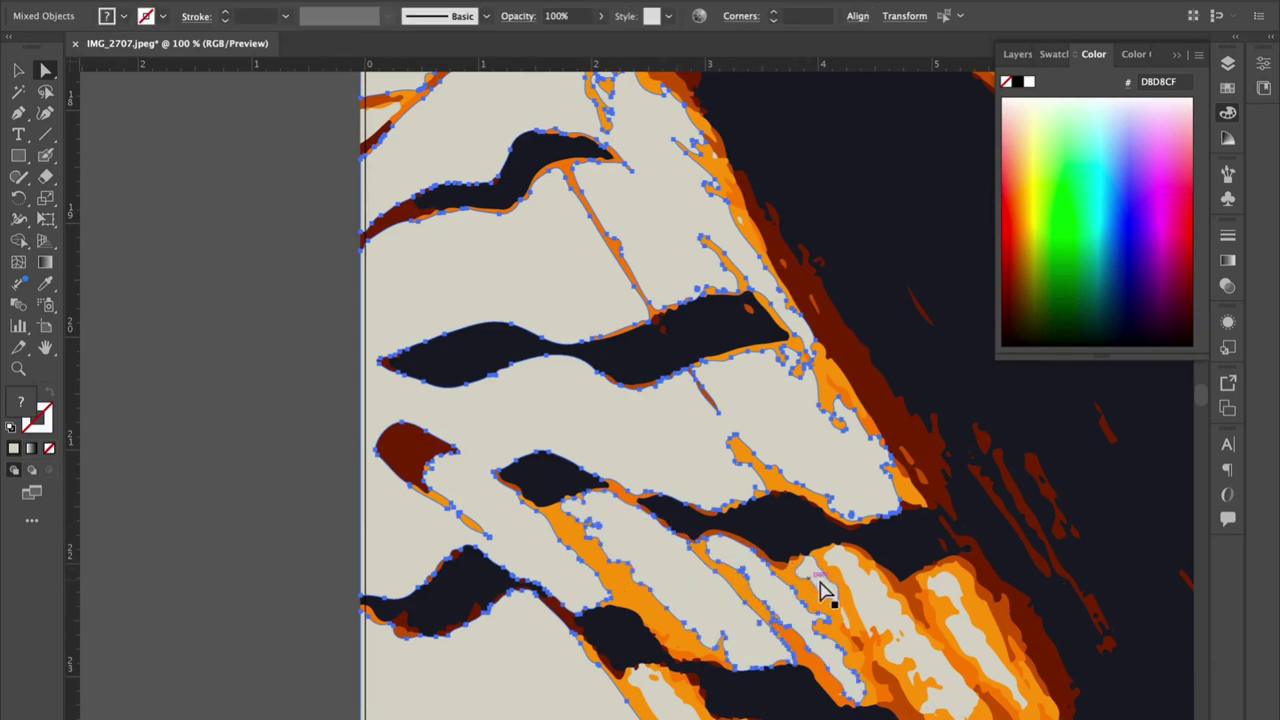
left_click(868, 604, "shift")
left_click(960, 602, "shift")
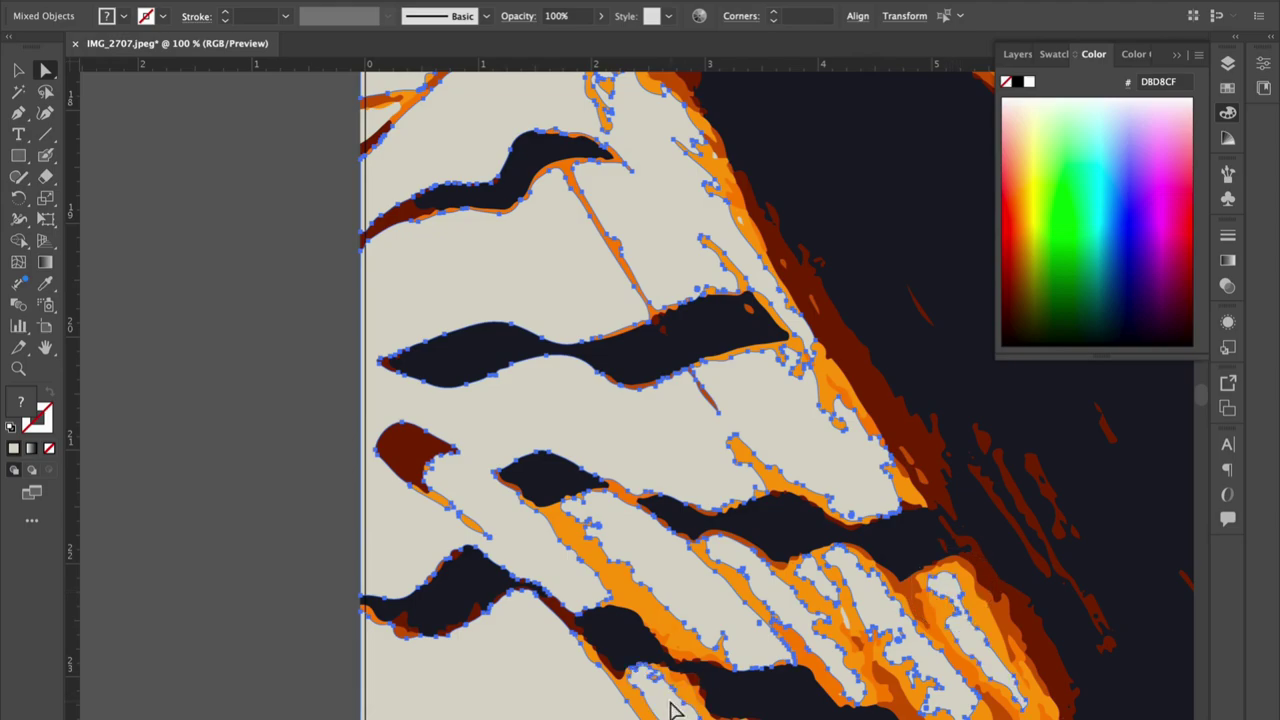
scroll(671, 700, "down", 5)
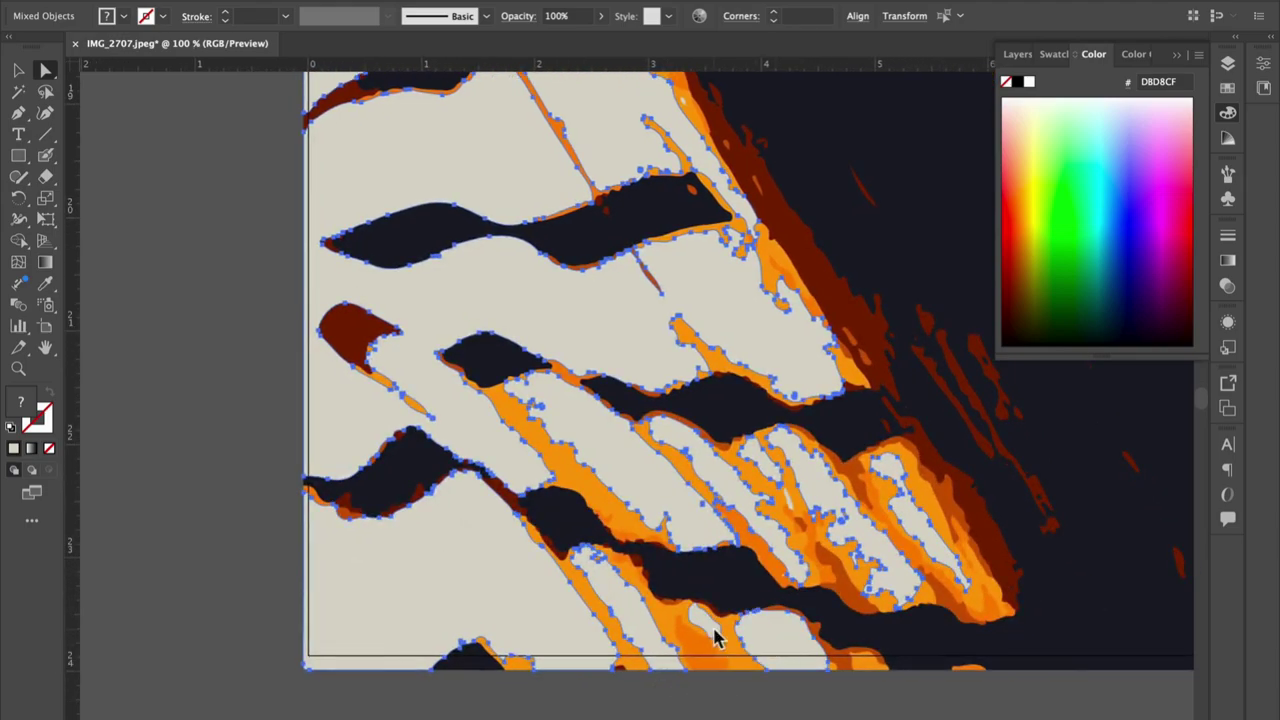
left_click(950, 398, "shift")
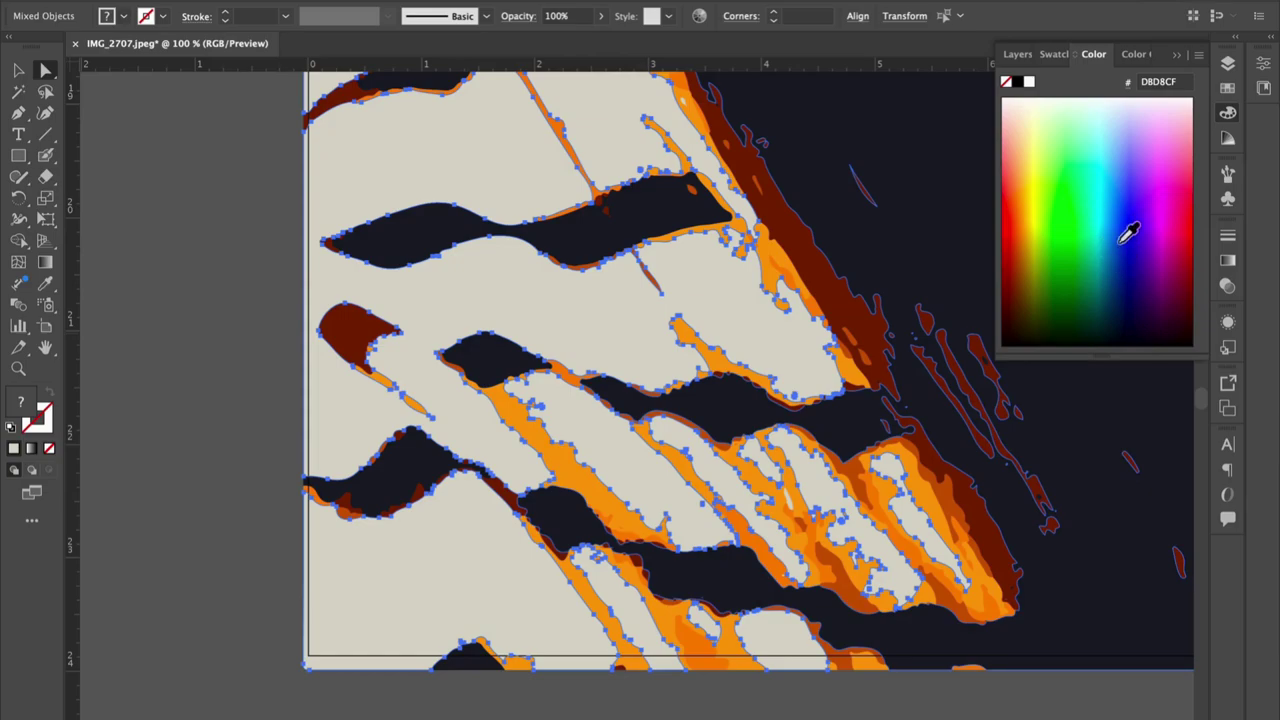
- Fill the selected shirt stripes with blue 0044EE and zoom out to the whole grid
left_click(1121, 231)
scroll(674, 329, "down", 2)
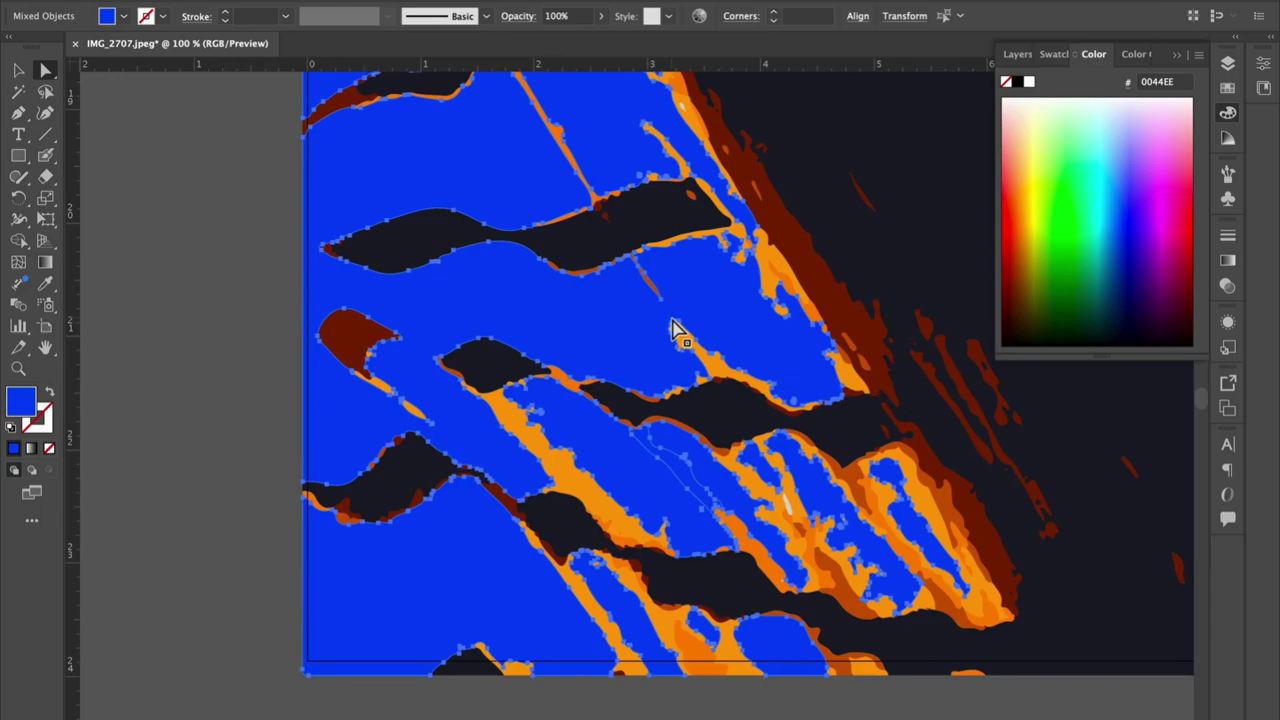
scroll(674, 329, "up", 3)
scroll(674, 329, "up", 5)
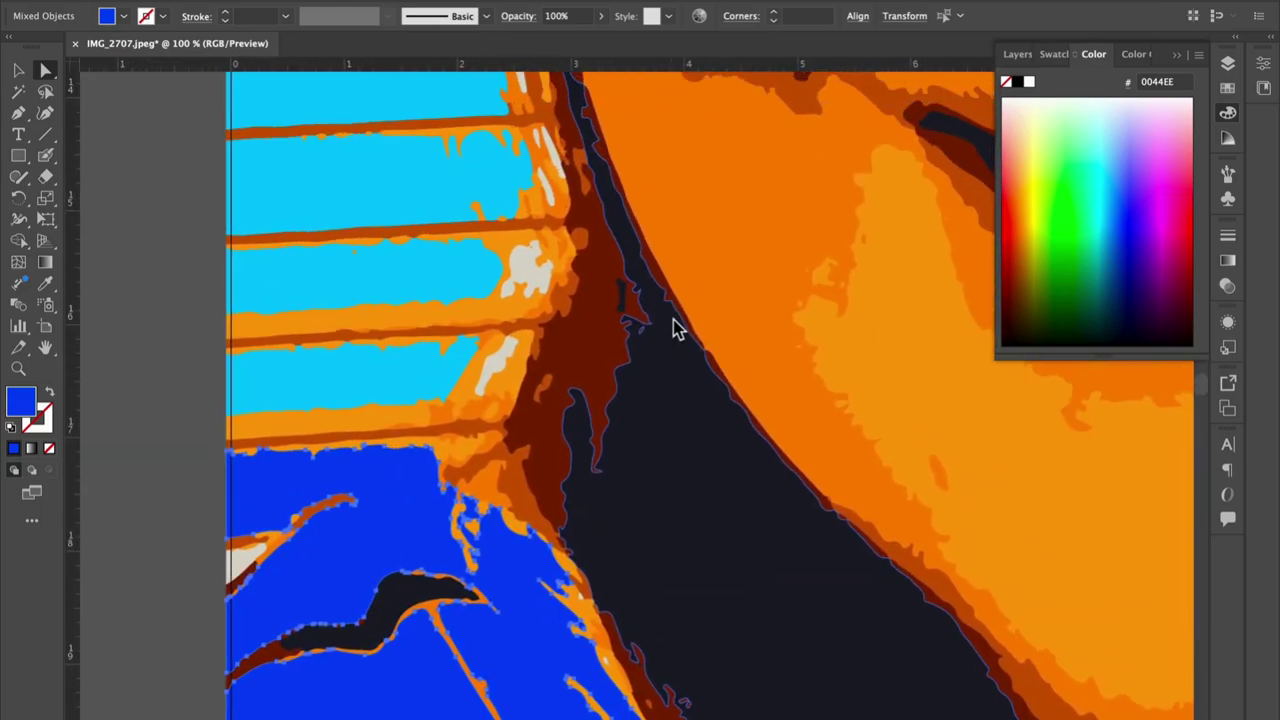
scroll(674, 329, "down", 3)
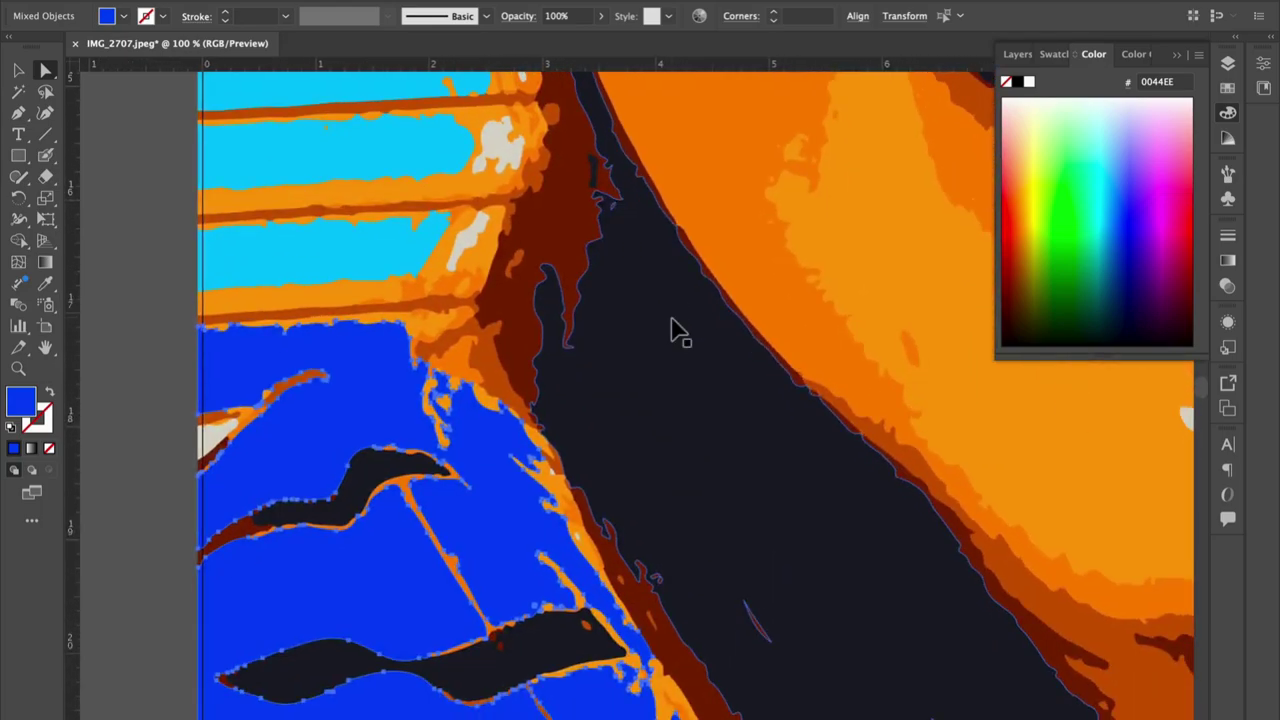
key("ctrl+minus")
key("ctrl+minus")
key("ctrl+minus")
key("ctrl+minus")
key("ctrl+minus")
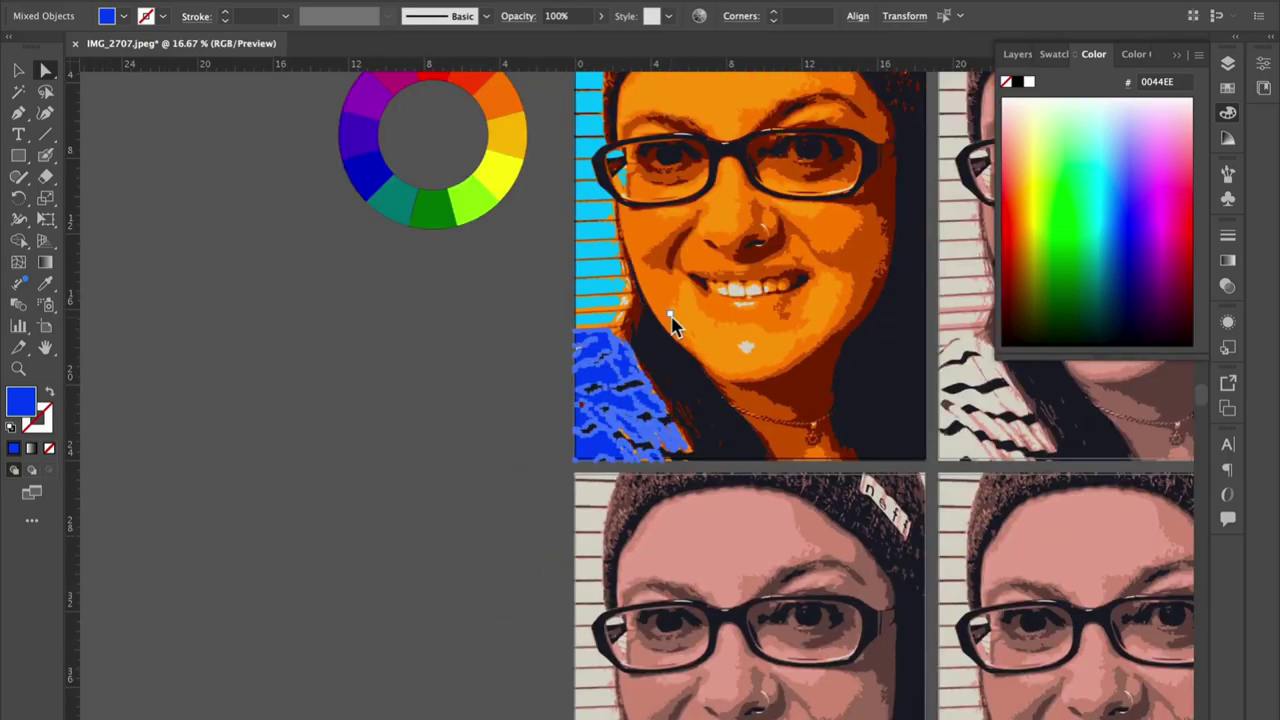
key("ctrl+minus")
scroll(797, 322, "right", 5)
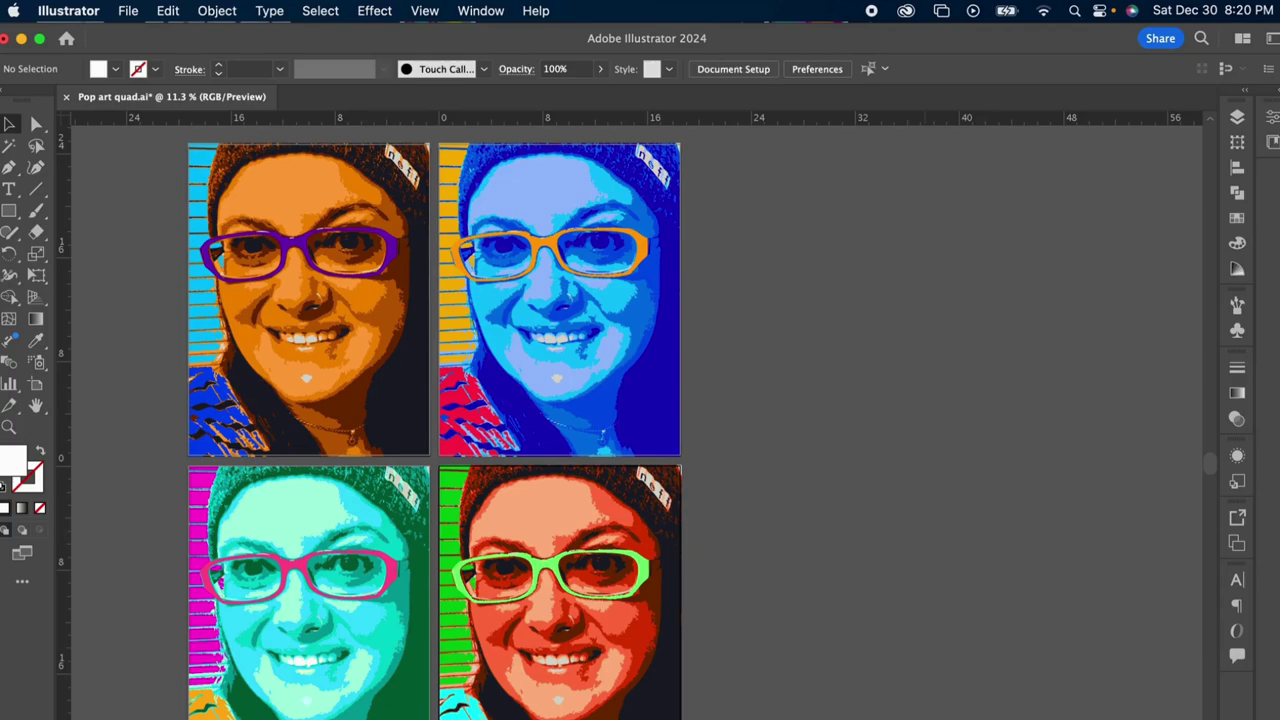
- Turn on View > Trim View so only the artboard content shows
left_click(440, 12)
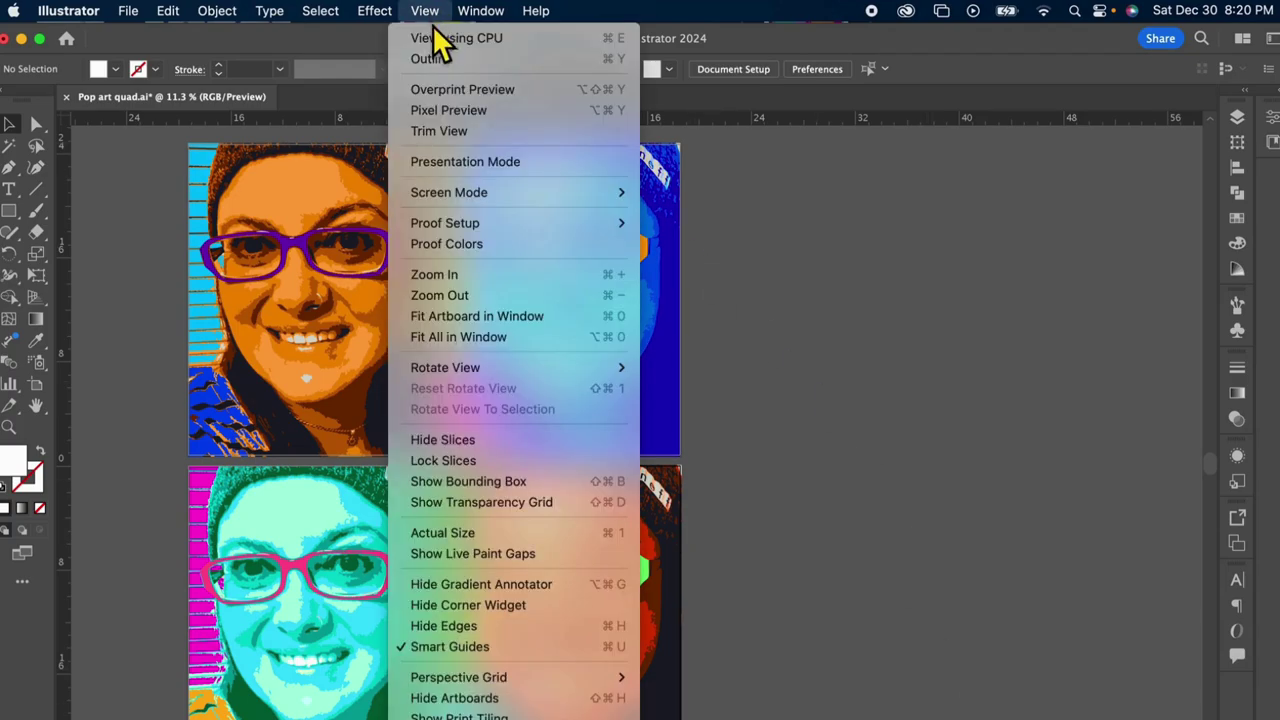
left_click(444, 133)
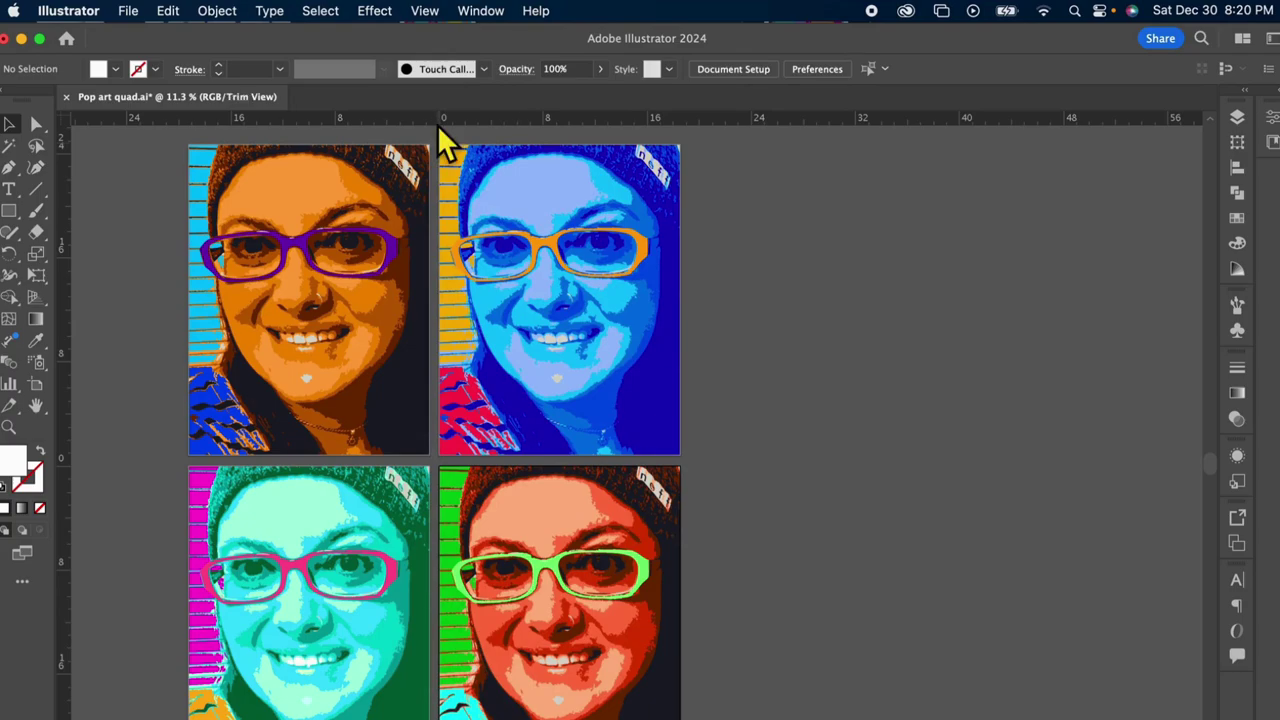
left_click(129, 12)
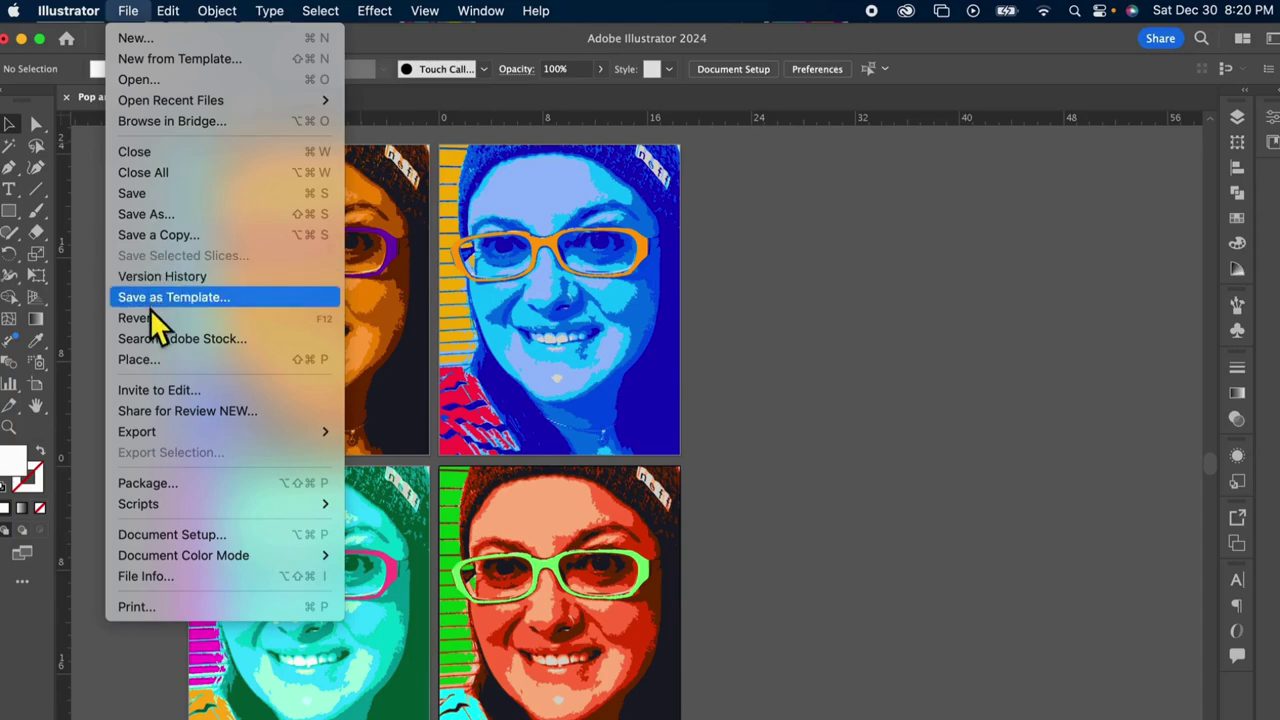
mouse_move(137, 431)
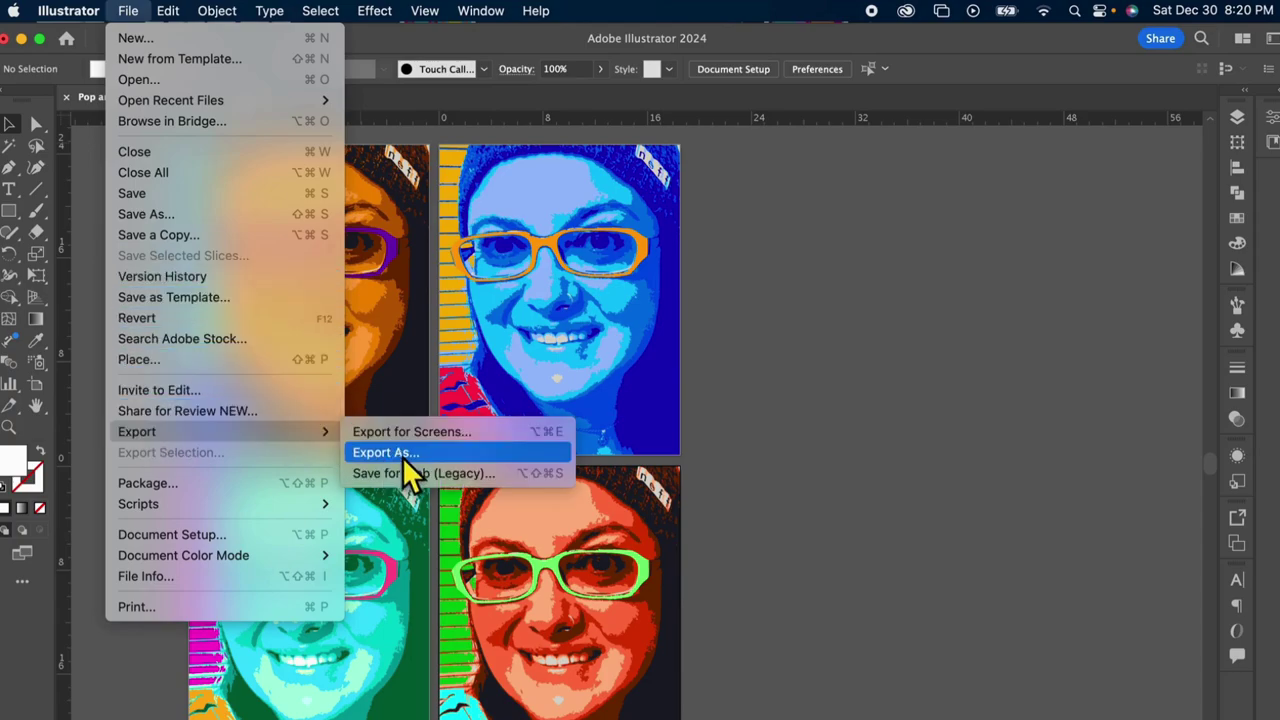
- Export as PNG, prefixing the 'Pop art quad' file name with the author's initials
left_click(402, 455)
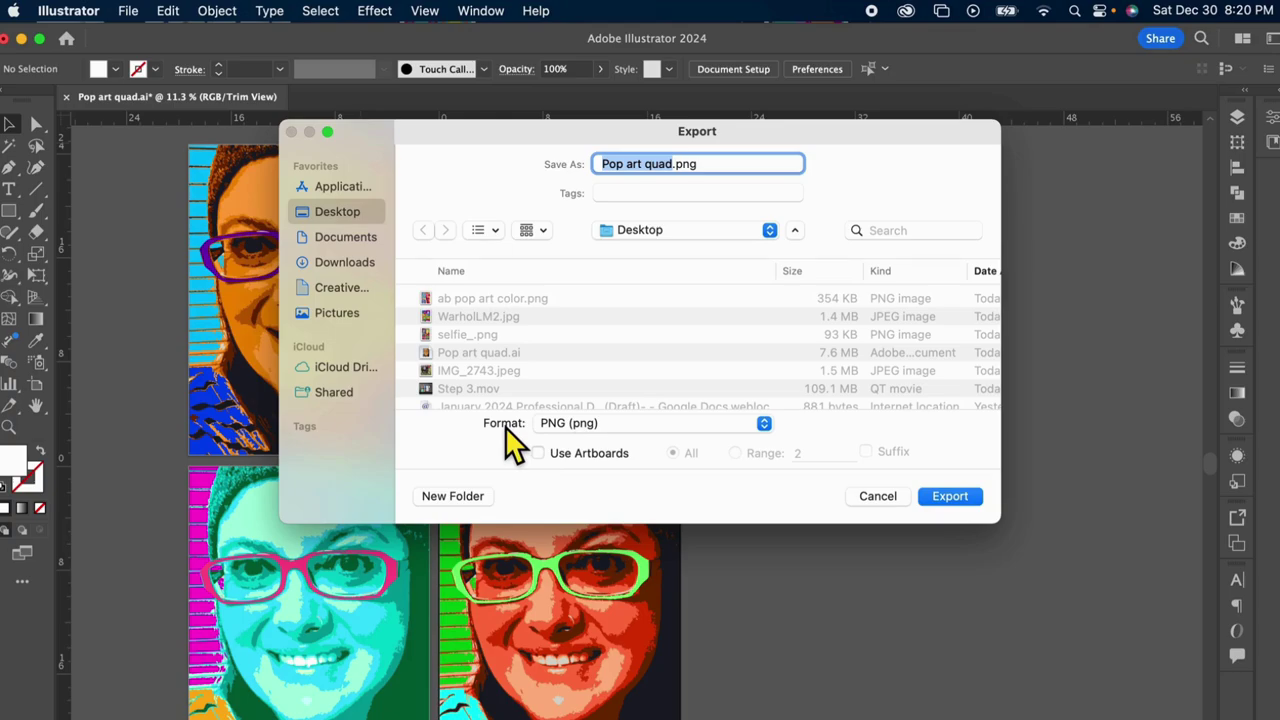
left_click(603, 165)
type("R")
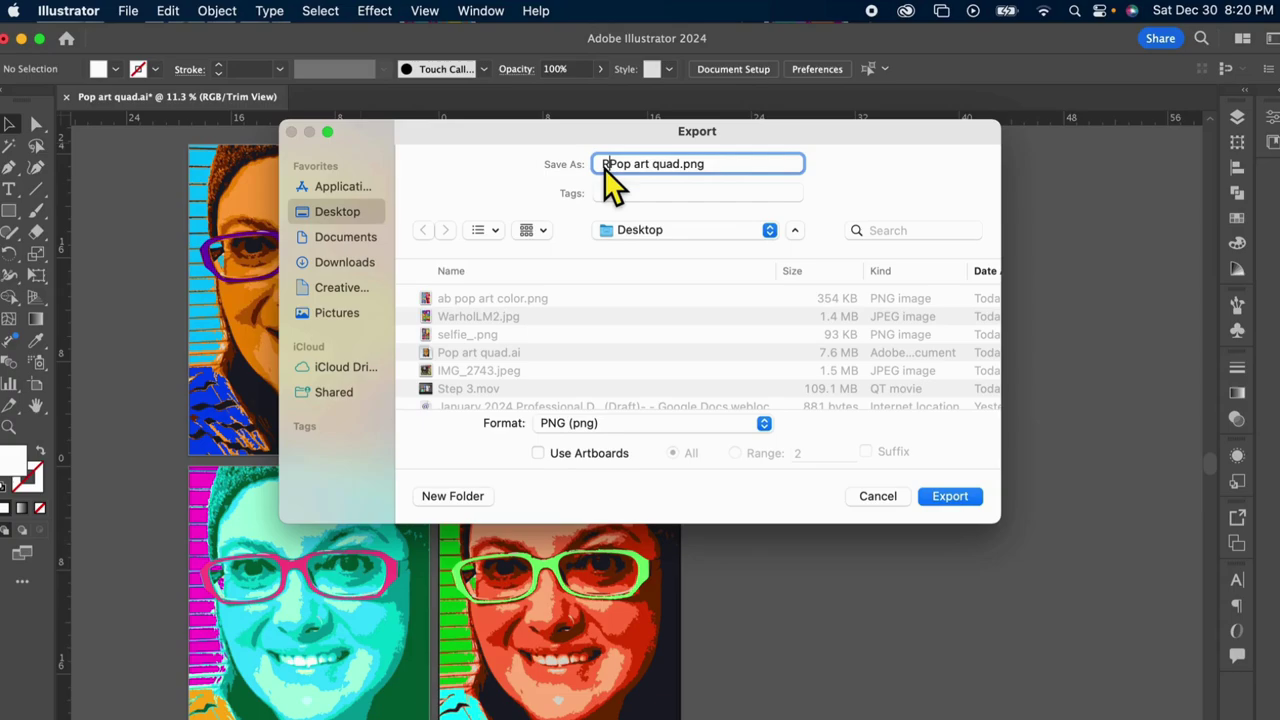
type("G-")
left_click(954, 502)
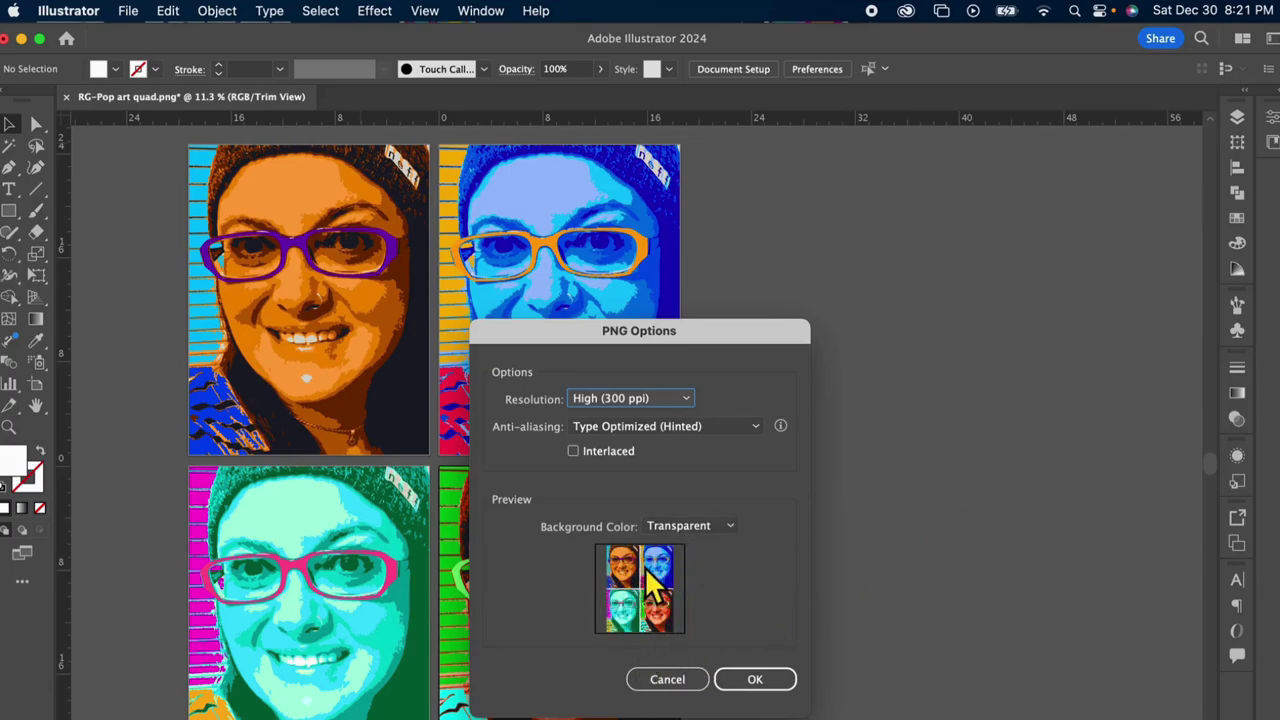
- Set the PNG background to White at High (300 ppi) resolution and confirm
left_click(735, 527)
left_click(690, 570)
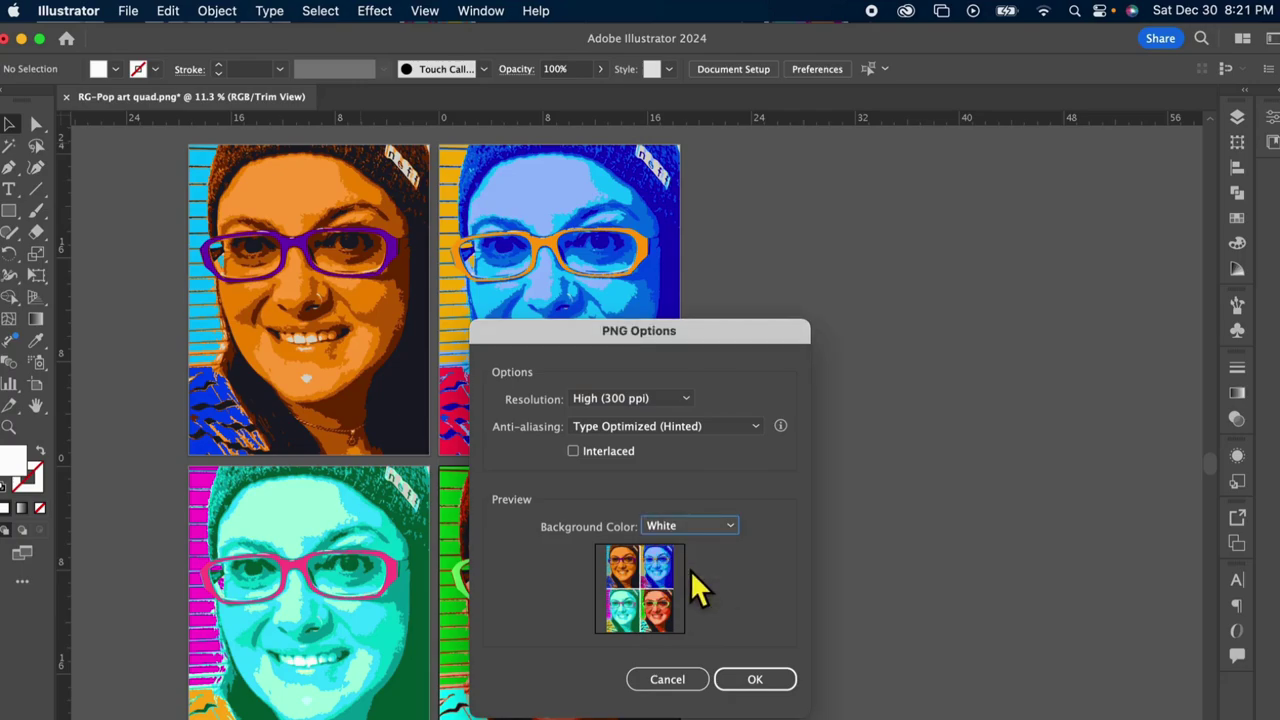
left_click(755, 680)
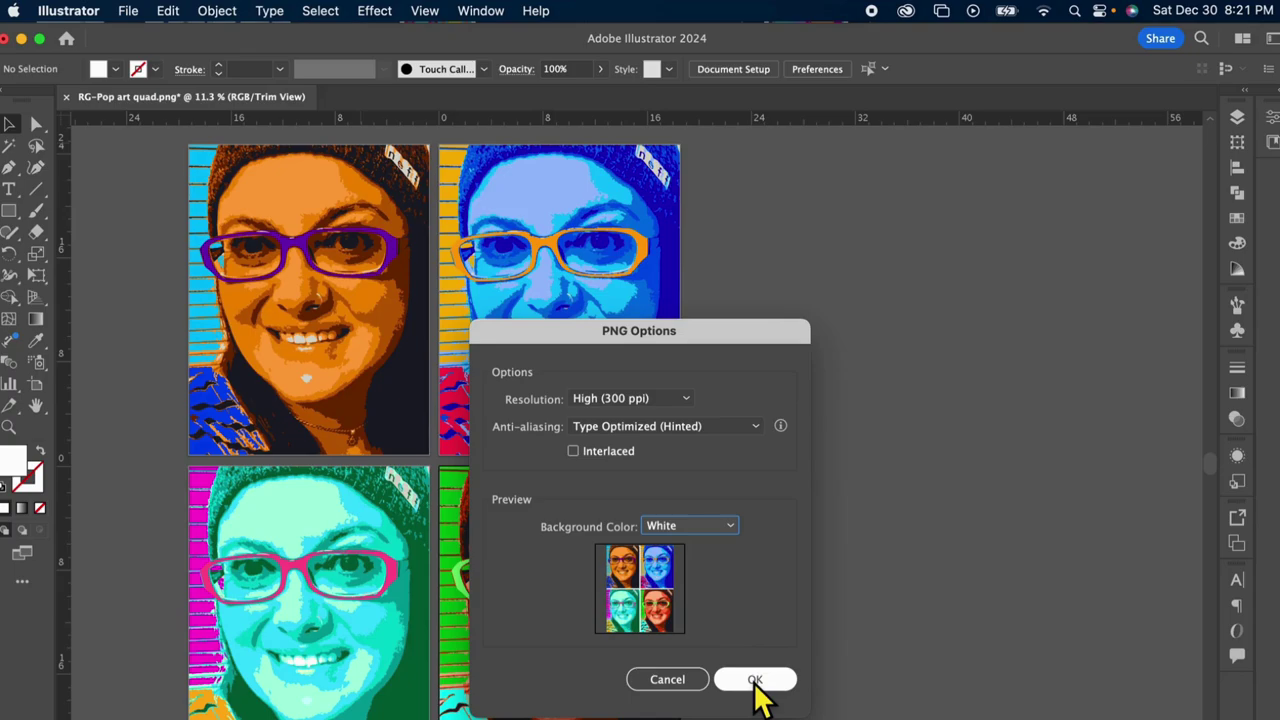